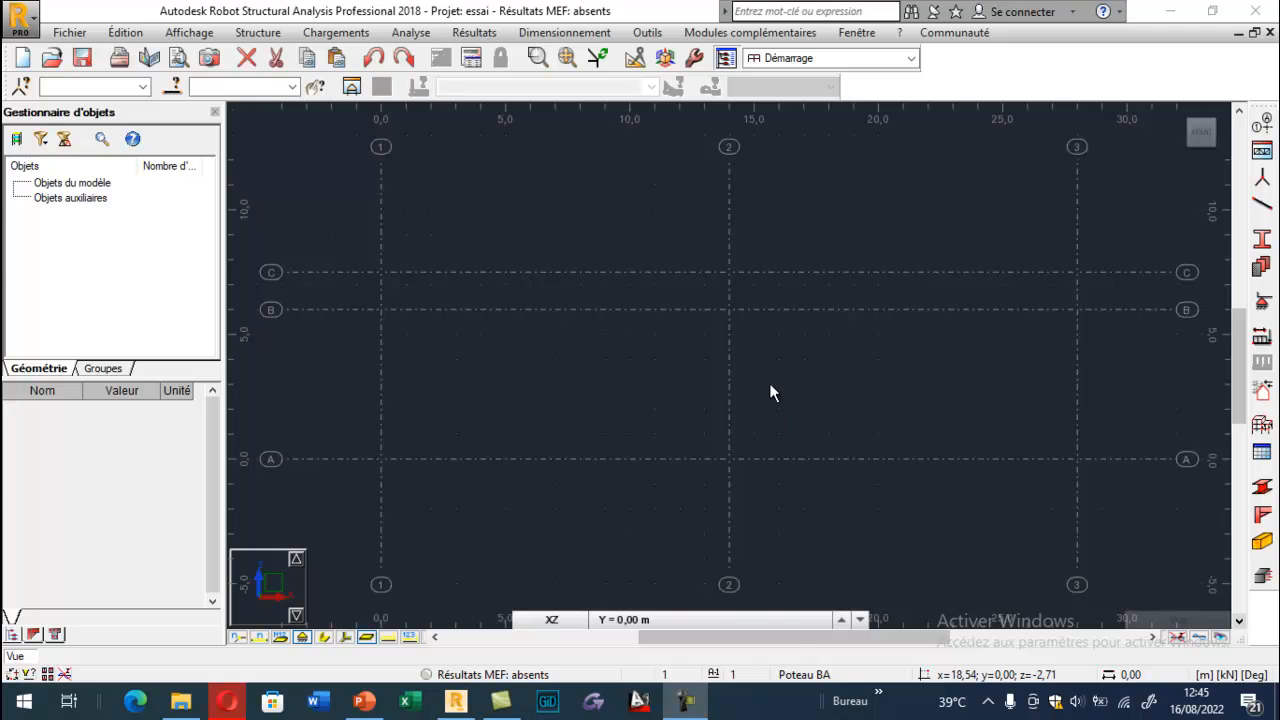
Review the cursor snap mode settings, including the construction-line and grid intersection options, and close them unchanged.
{"action": "left_click", "coordinate": [649, 33]}
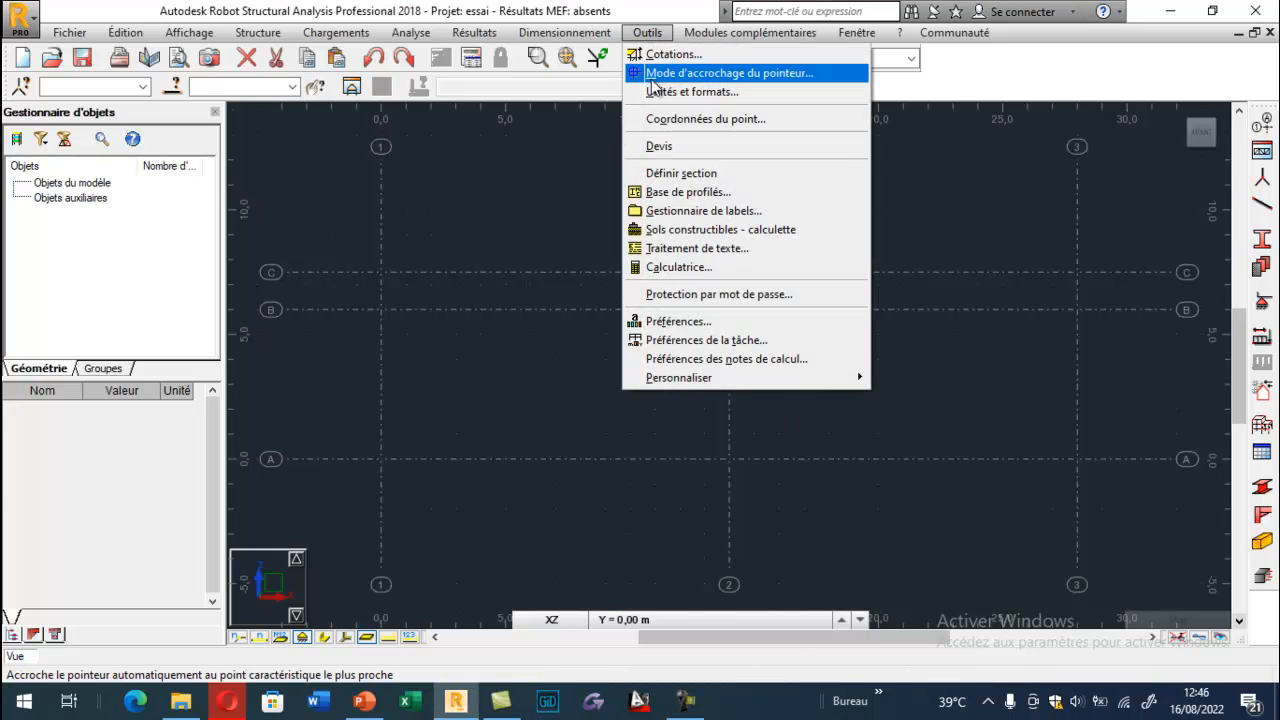
{"action": "left_click", "coordinate": [728, 80]}
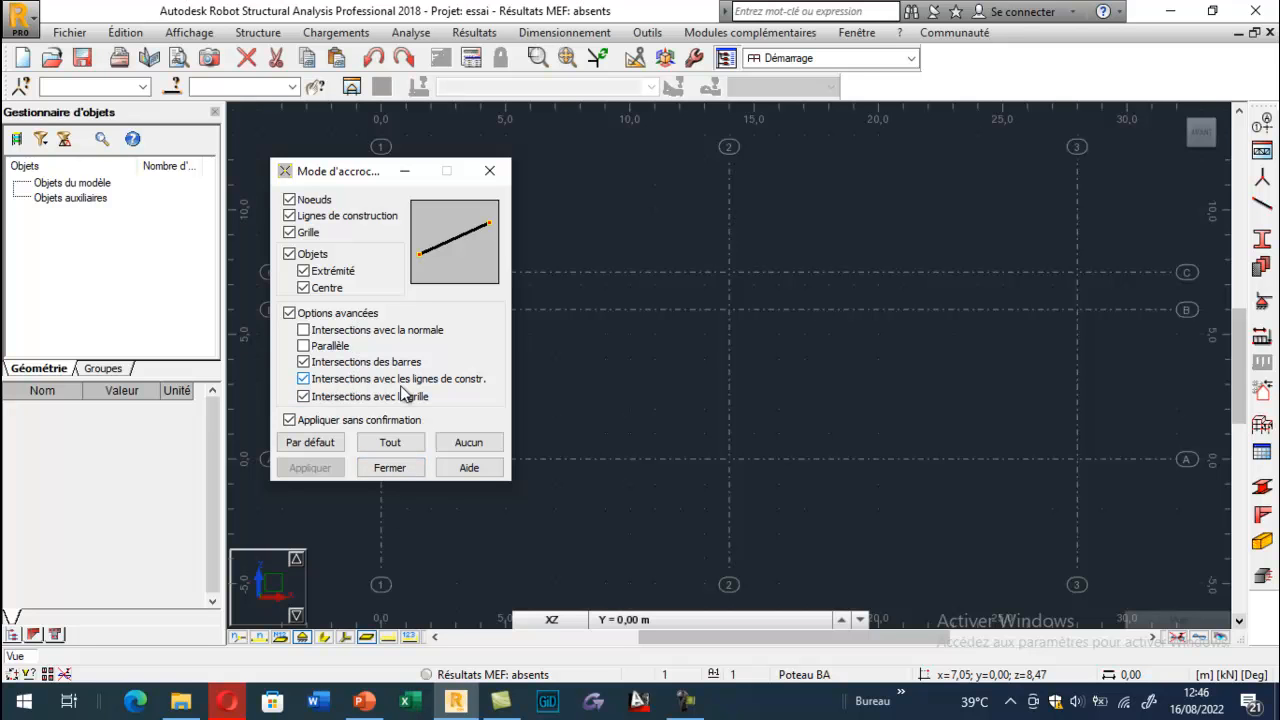
{"action": "left_click", "coordinate": [489, 170]}
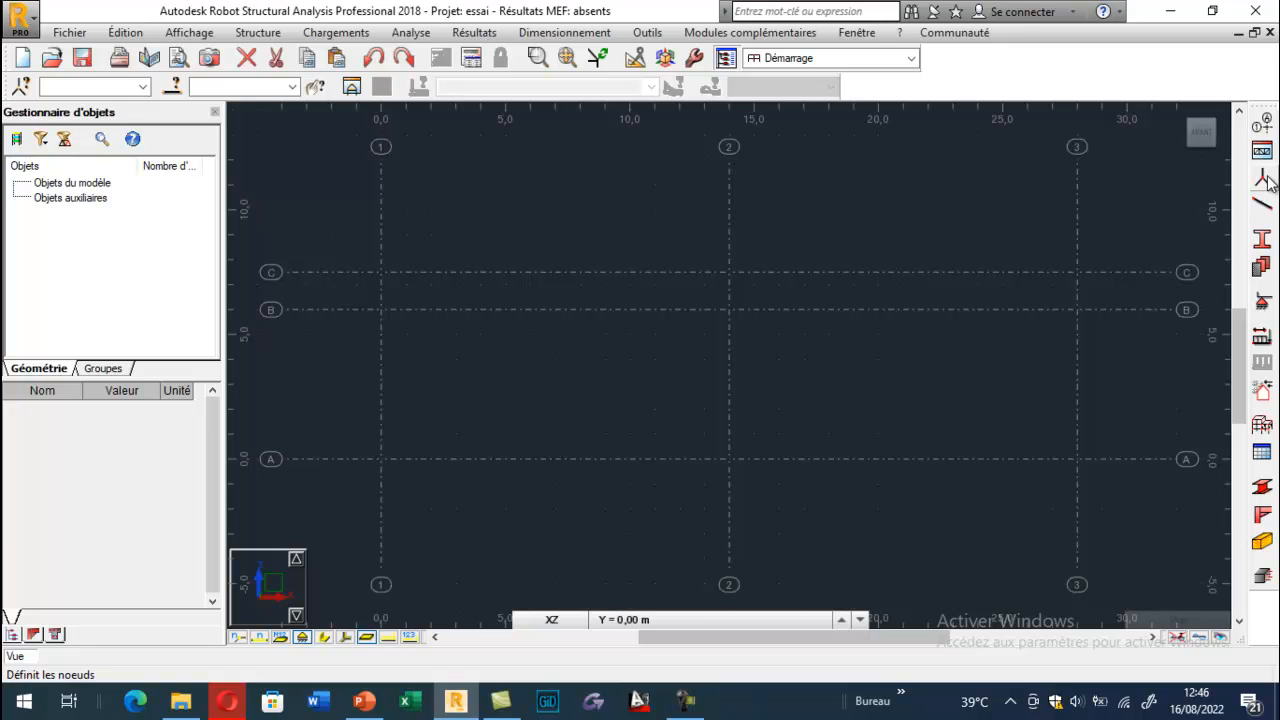
Create node 1 at coordinates 0; 0 in the XZ plane.
{"action": "left_click", "coordinate": [1264, 178]}
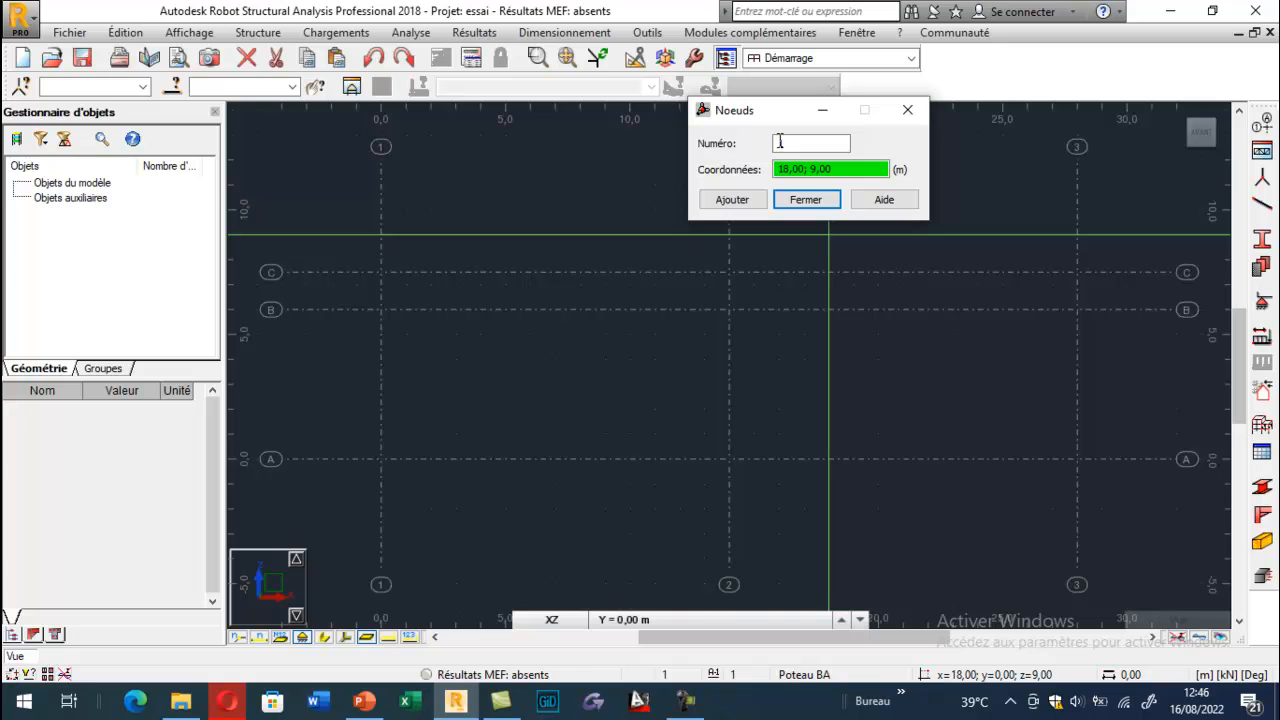
{"action": "type", "text": "1"}
{"action": "key", "text": "Tab"}
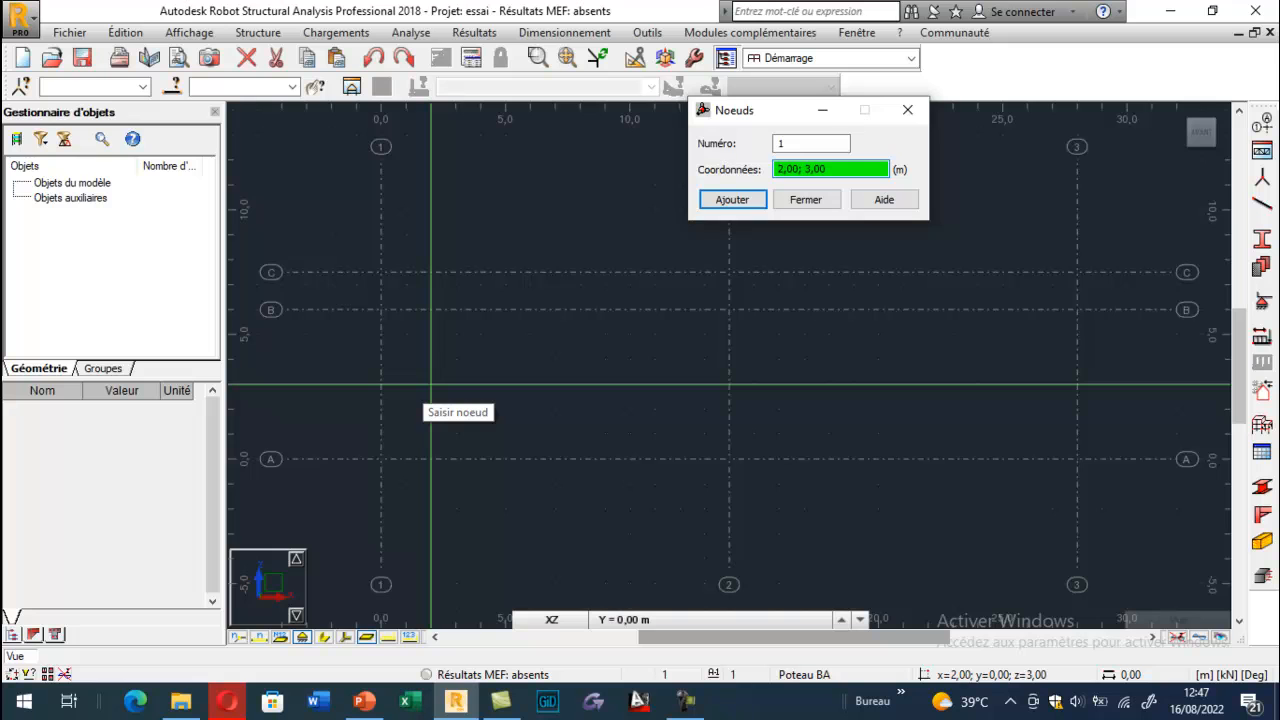
{"action": "left_click_drag", "start_coordinate": [842, 170], "coordinate": [762, 176]}
{"action": "type", "text": "0;"}
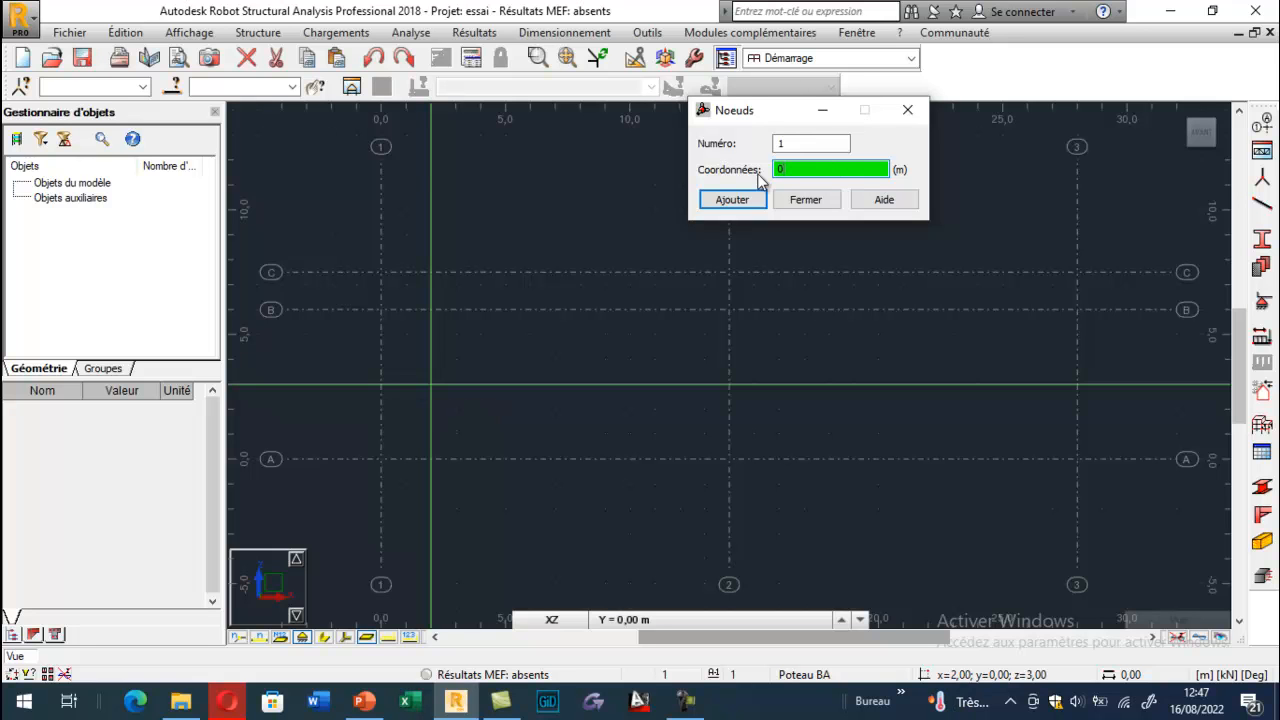
{"action": "type", "text": "00;0"}
{"action": "left_click", "coordinate": [732, 200]}
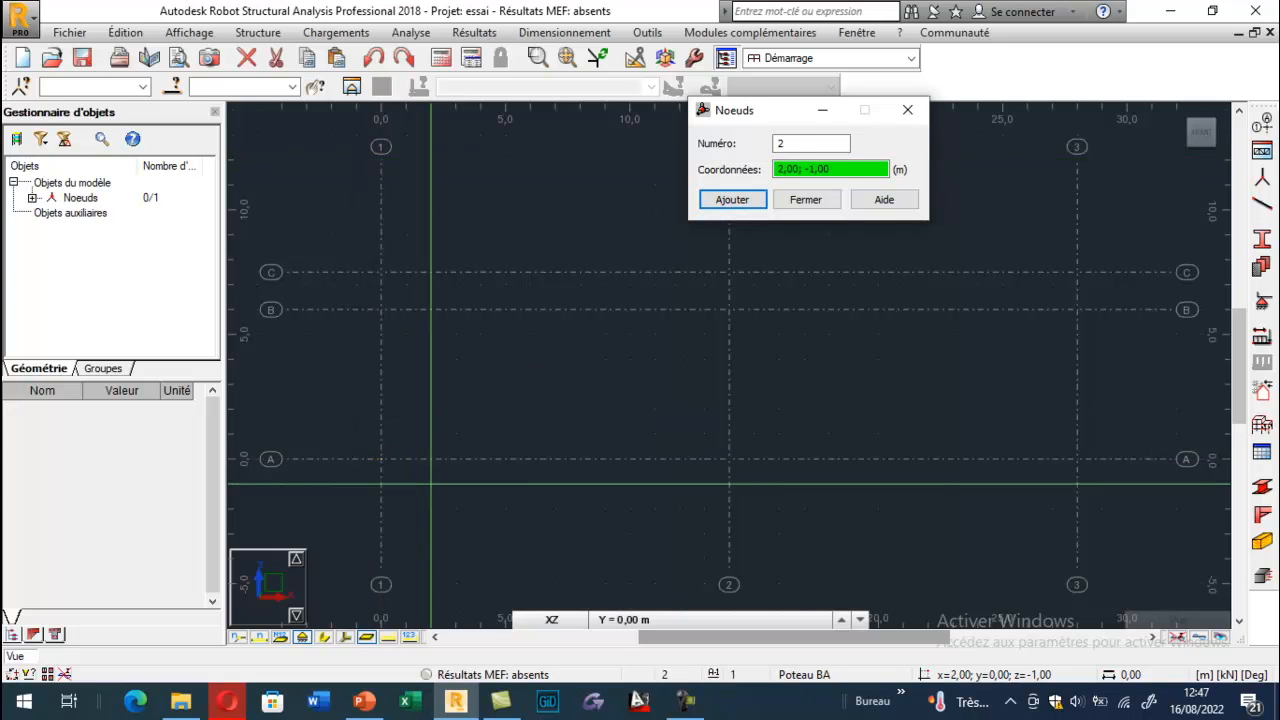
Display the node numbers and place nodes at axis intersections 1-B, 2-C, 3-B and 3-A.
{"action": "left_click", "coordinate": [238, 638]}
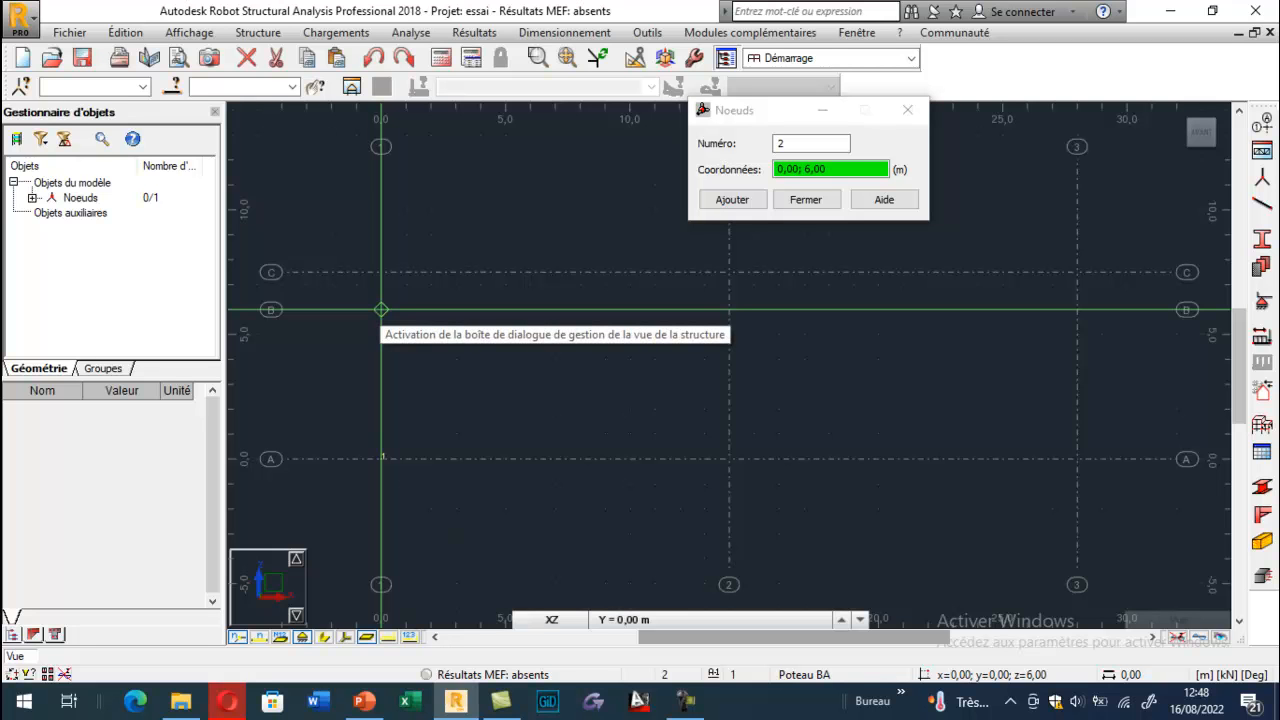
{"action": "left_click", "coordinate": [381, 309]}
{"action": "left_click", "coordinate": [729, 272]}
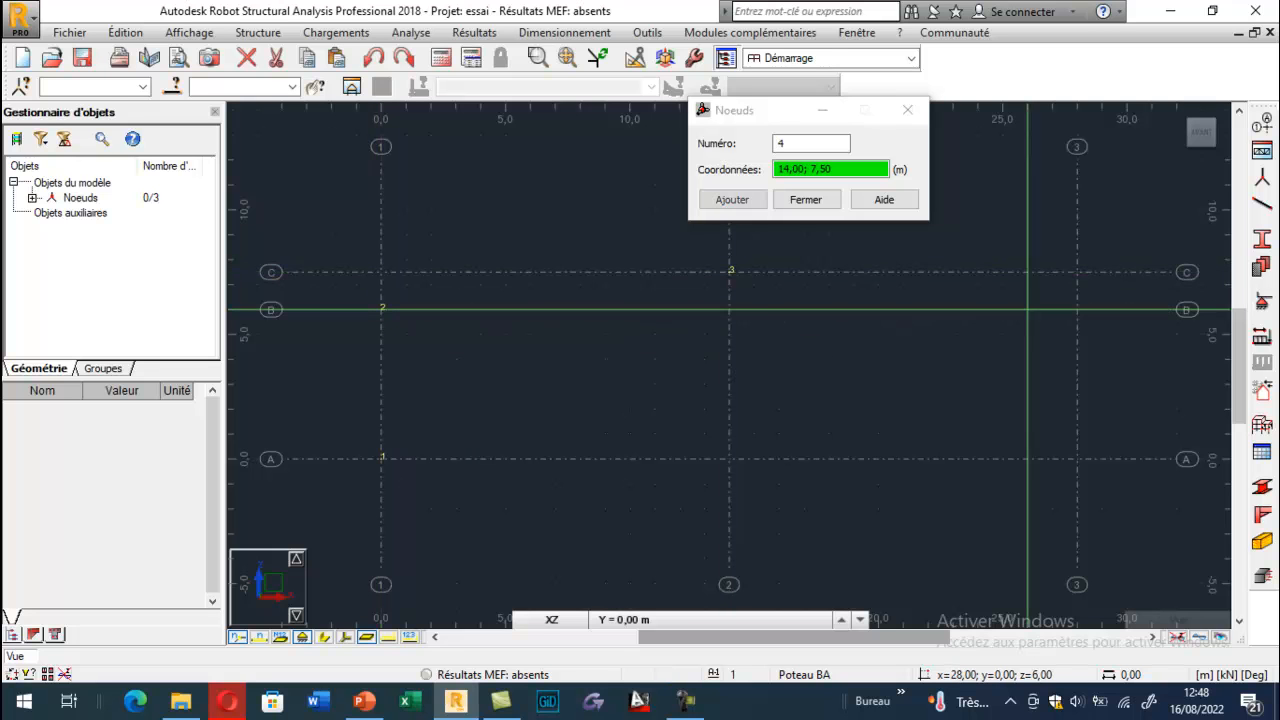
{"action": "left_click", "coordinate": [1077, 309]}
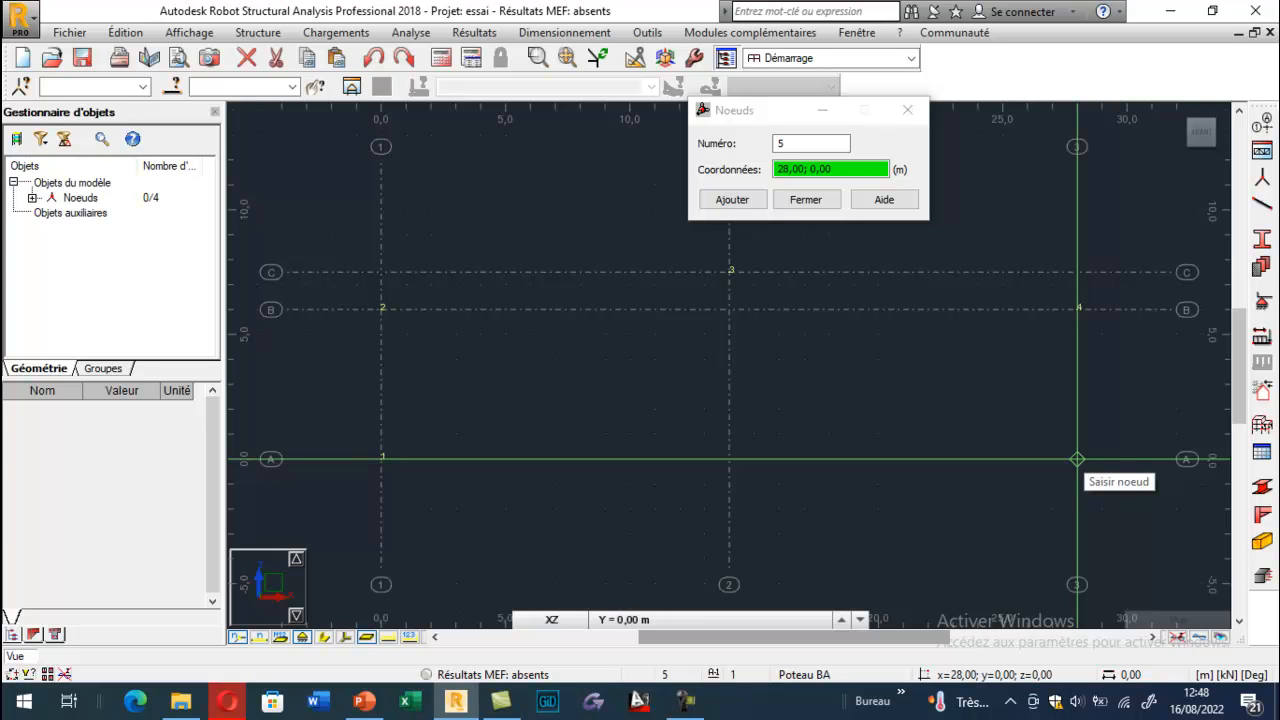
{"action": "left_click", "coordinate": [1077, 459]}
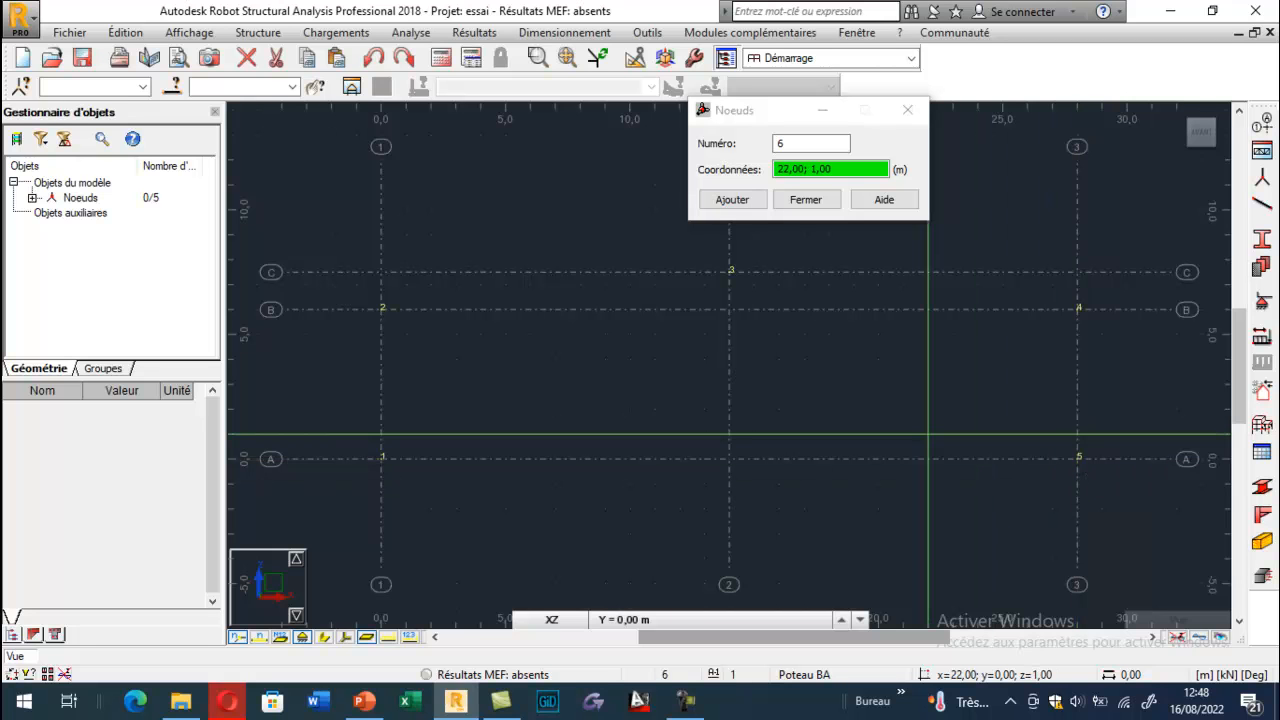
{"action": "left_click", "coordinate": [908, 112]}
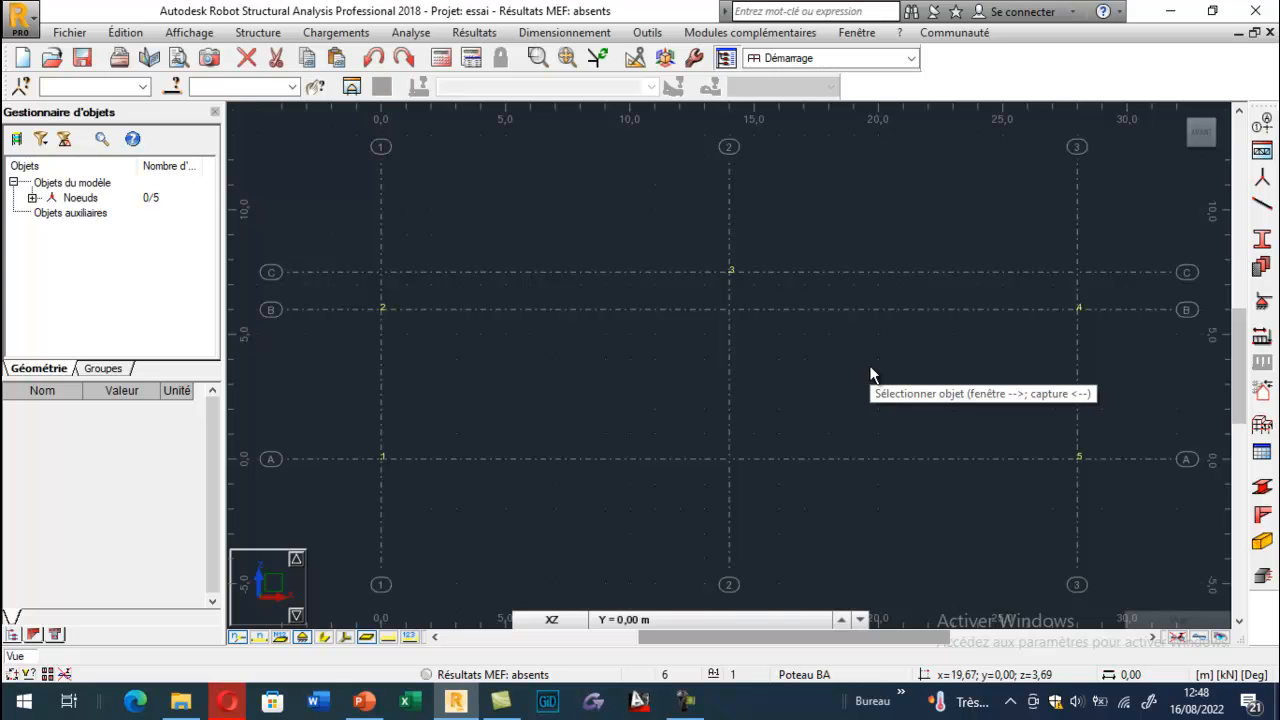
Examine the created nodes by selecting them individually in the object list and all together in the view, and clear the selection.
{"action": "left_click", "coordinate": [33, 198]}
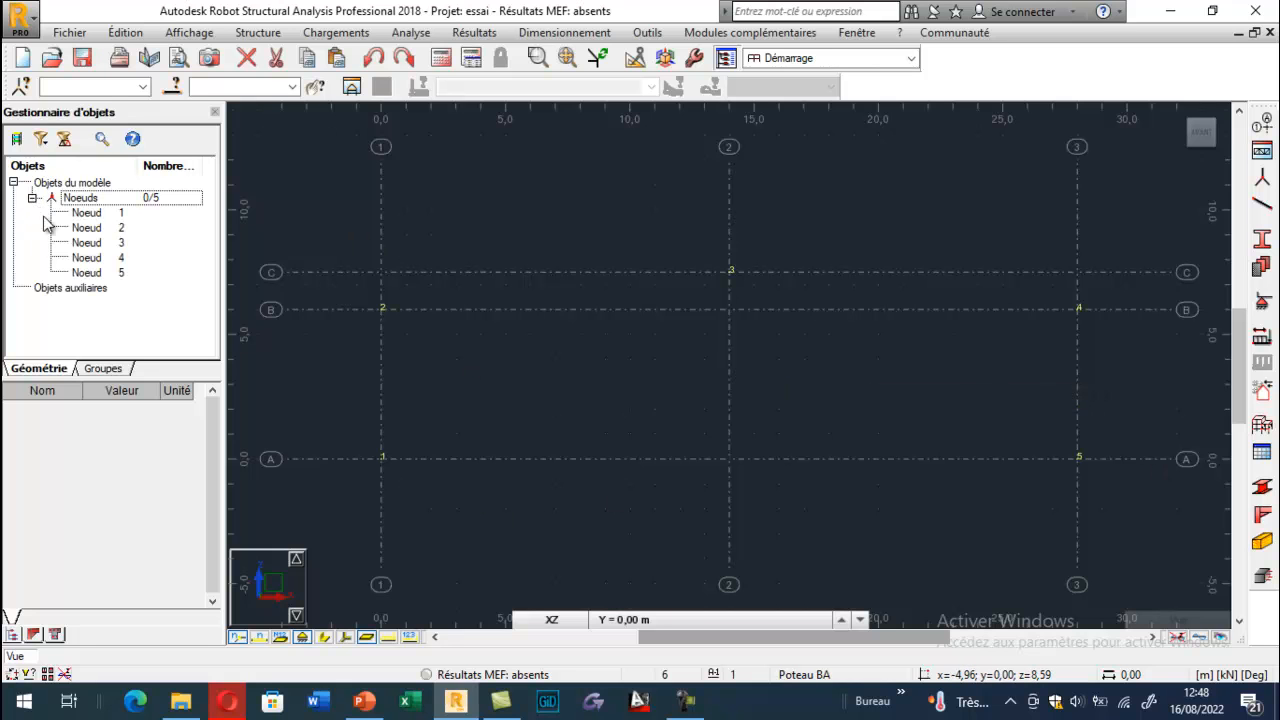
{"action": "left_click", "coordinate": [88, 213]}
{"action": "left_click", "coordinate": [88, 228]}
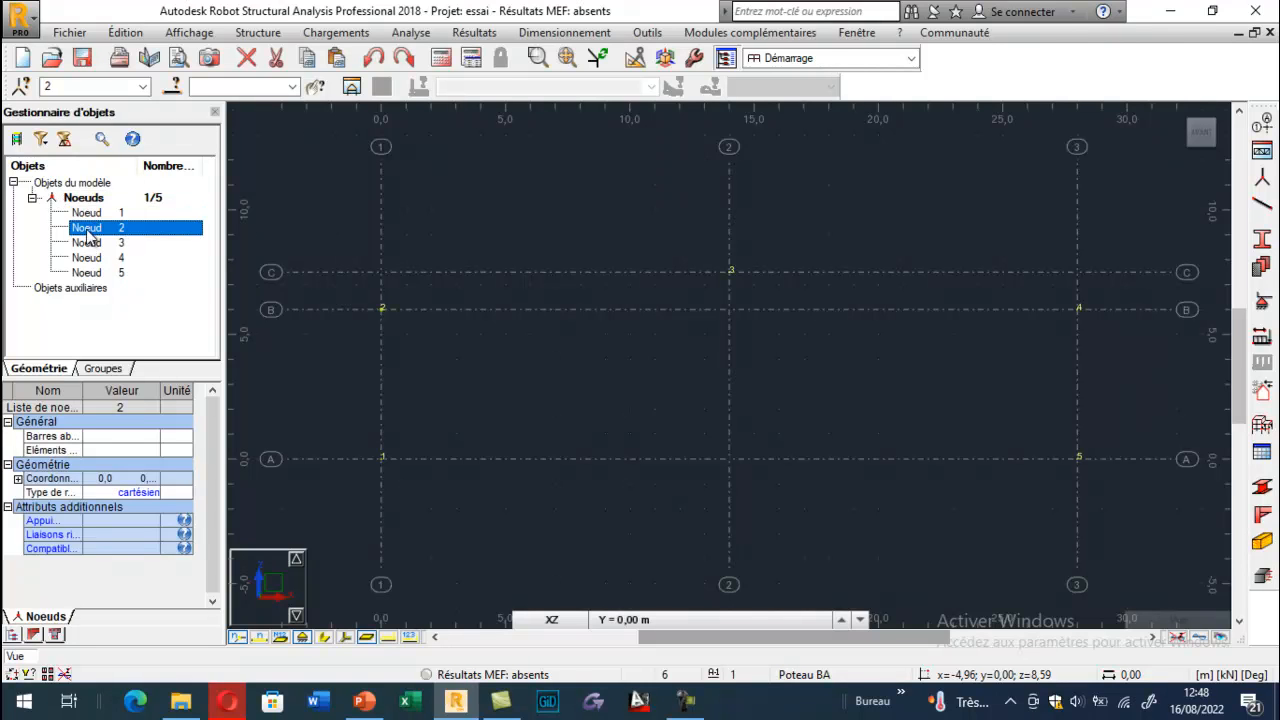
{"action": "left_click", "coordinate": [84, 243]}
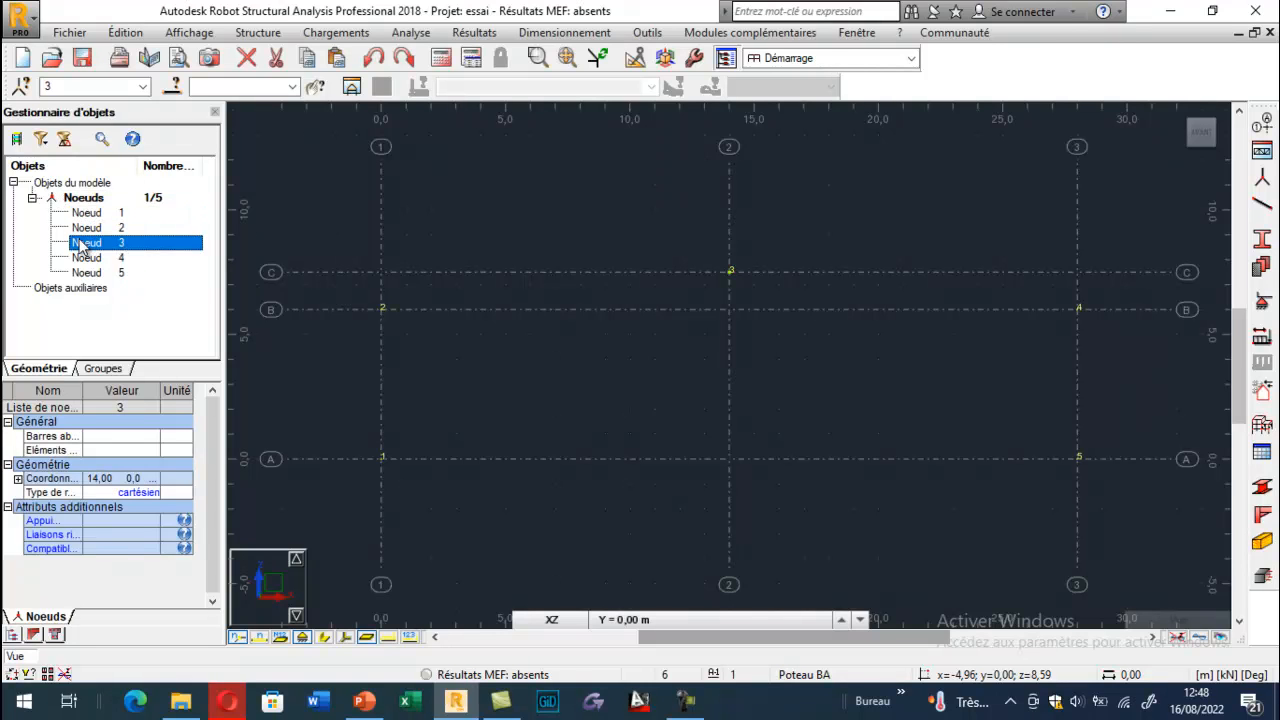
{"action": "left_click", "coordinate": [87, 258]}
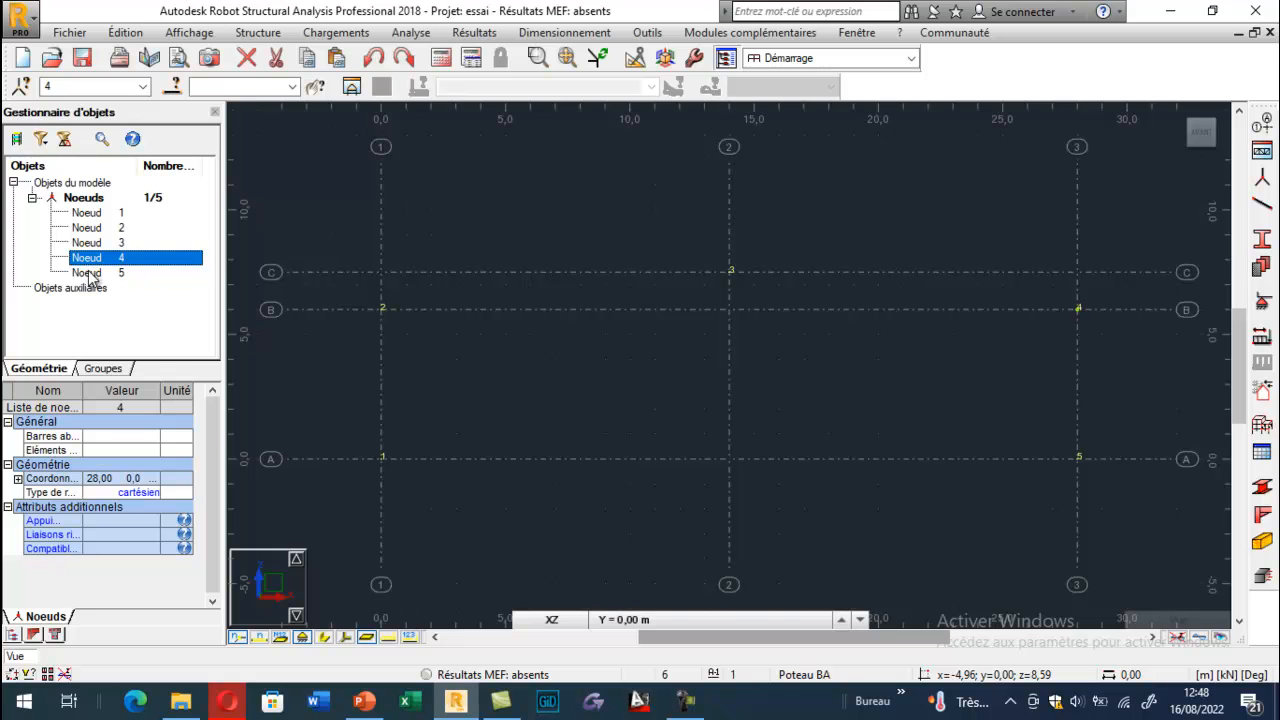
{"action": "left_click", "coordinate": [88, 273]}
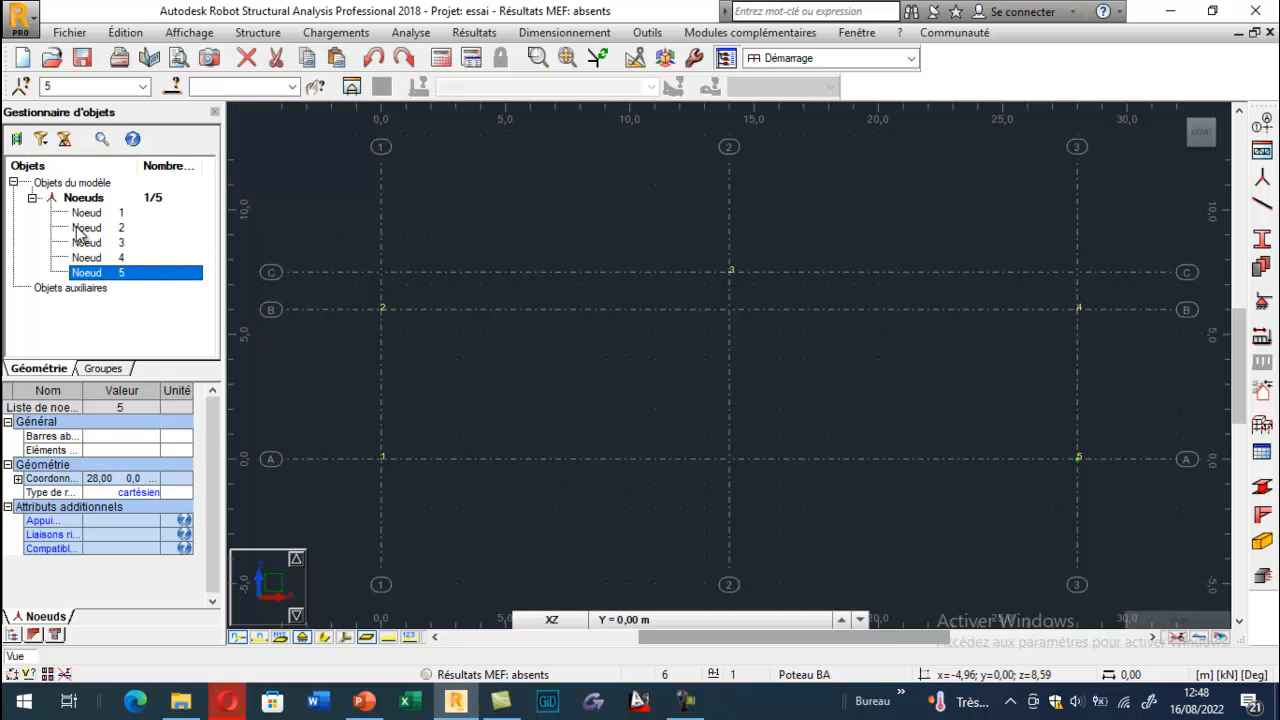
{"action": "left_click", "coordinate": [96, 213]}
{"action": "left_click", "coordinate": [104, 273]}
{"action": "left_click", "coordinate": [466, 336]}
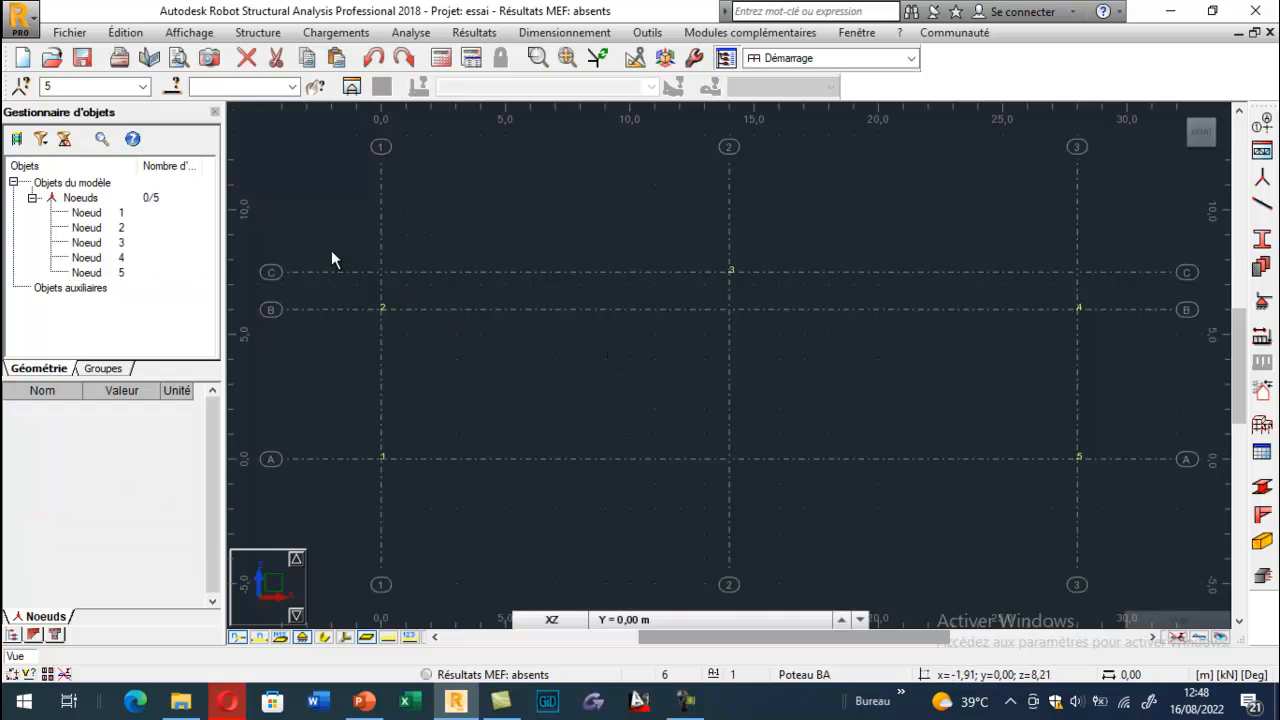
{"action": "left_click_drag", "start_coordinate": [301, 183], "coordinate": [1124, 527]}
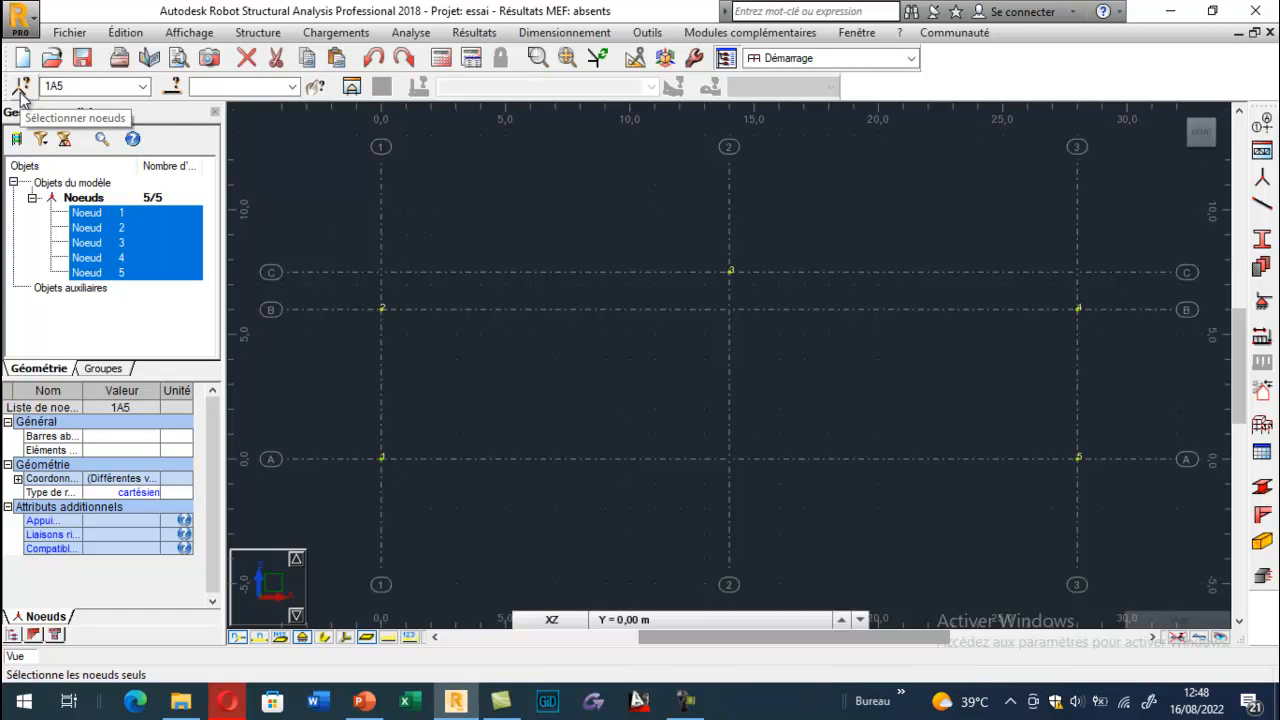
{"action": "left_click", "coordinate": [564, 336]}
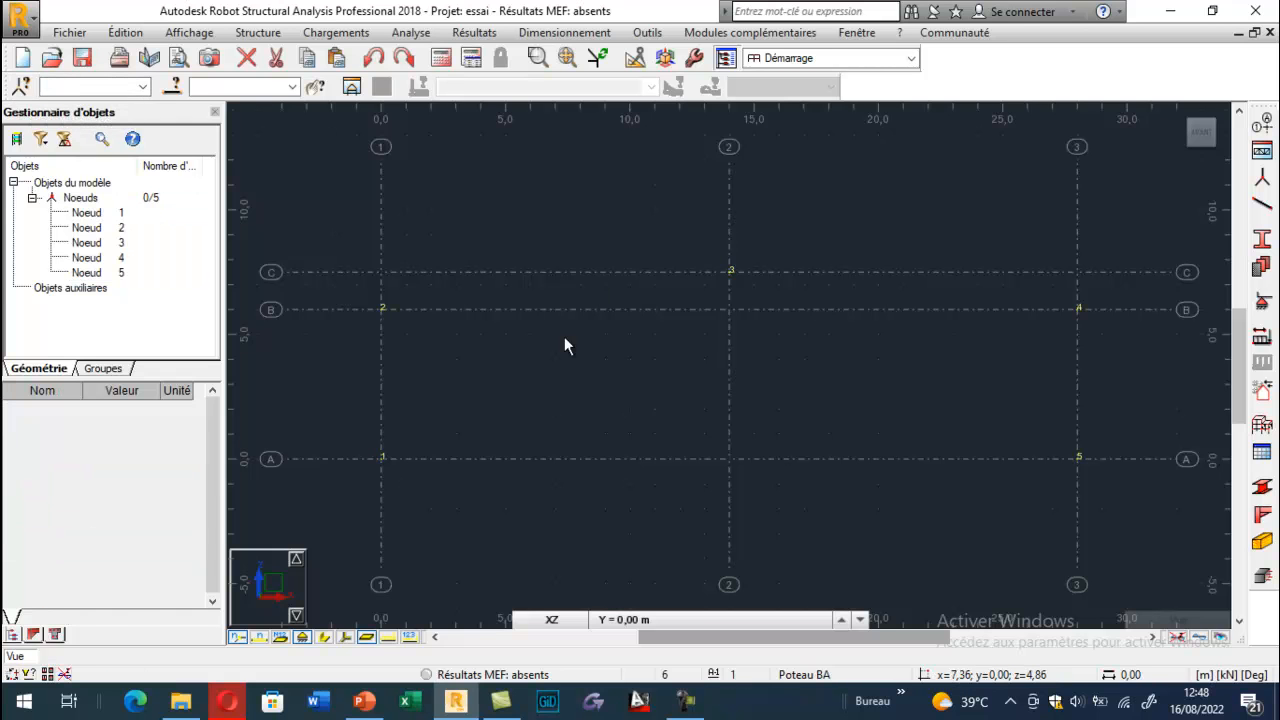
Open the bar definition settings for creating bar 1.
{"action": "left_click", "coordinate": [1262, 204]}
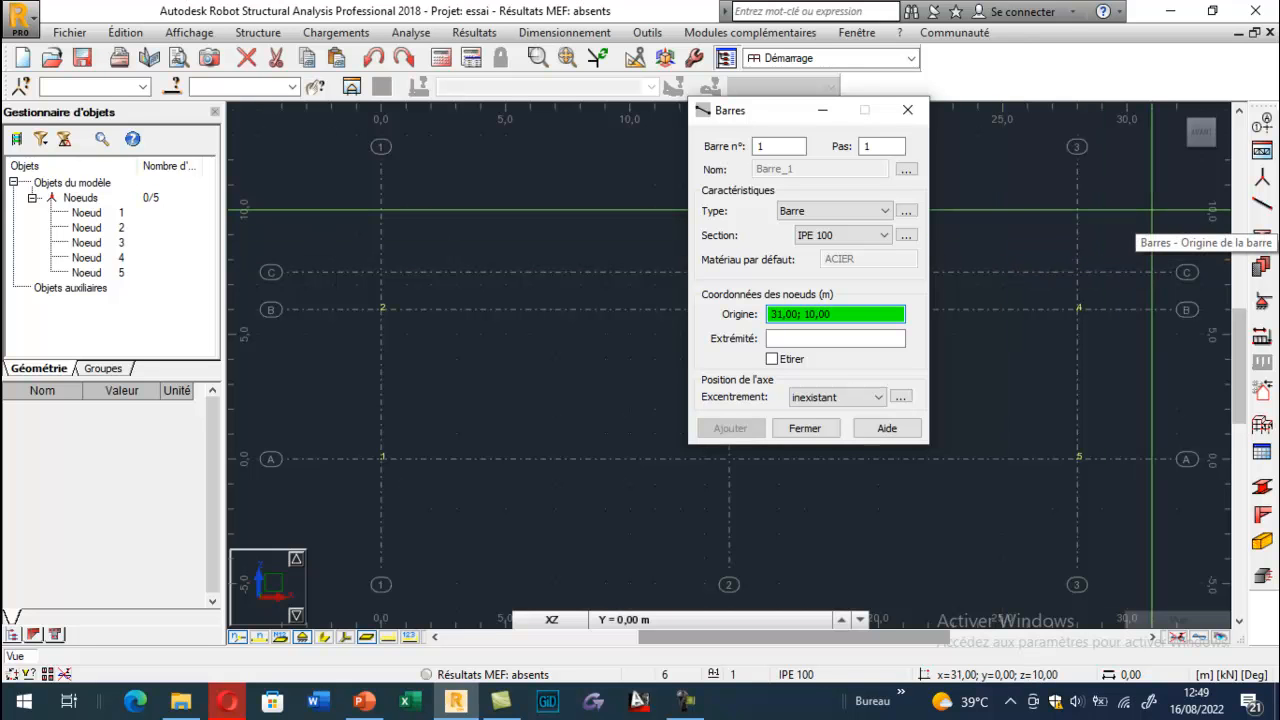
{"action": "left_click", "coordinate": [685, 701]}
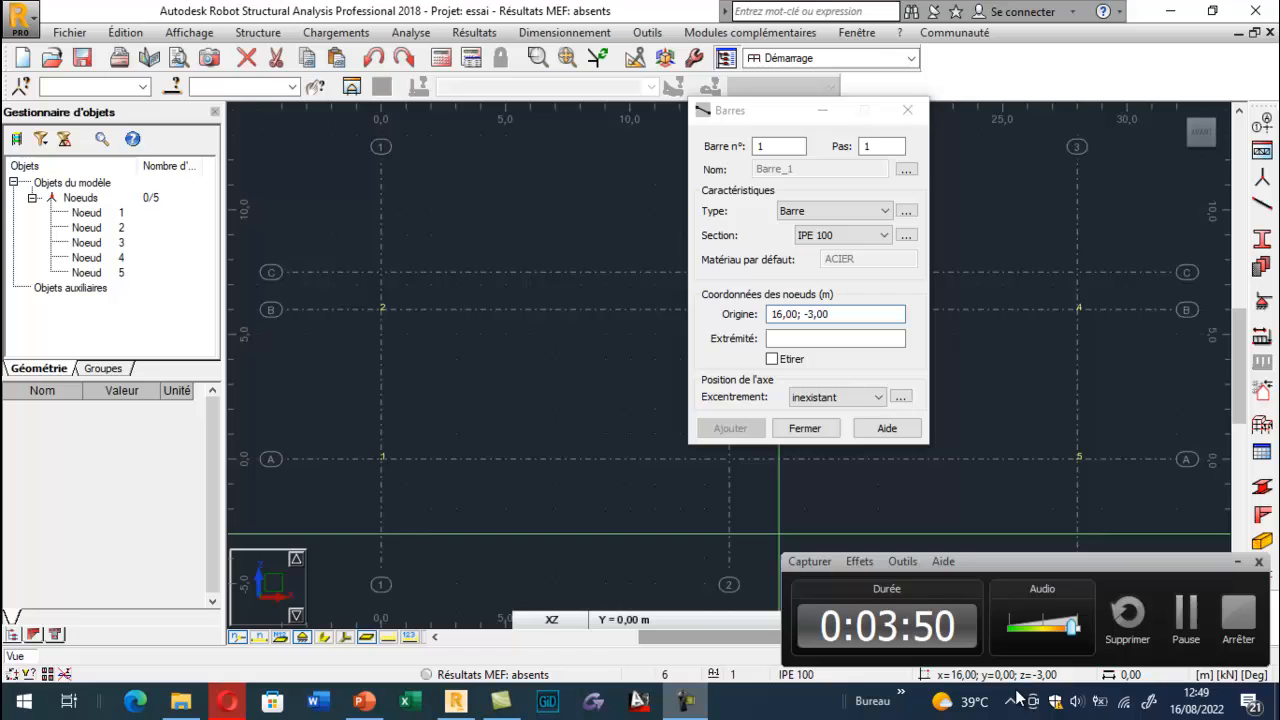
{"action": "left_click", "coordinate": [1186, 616]}
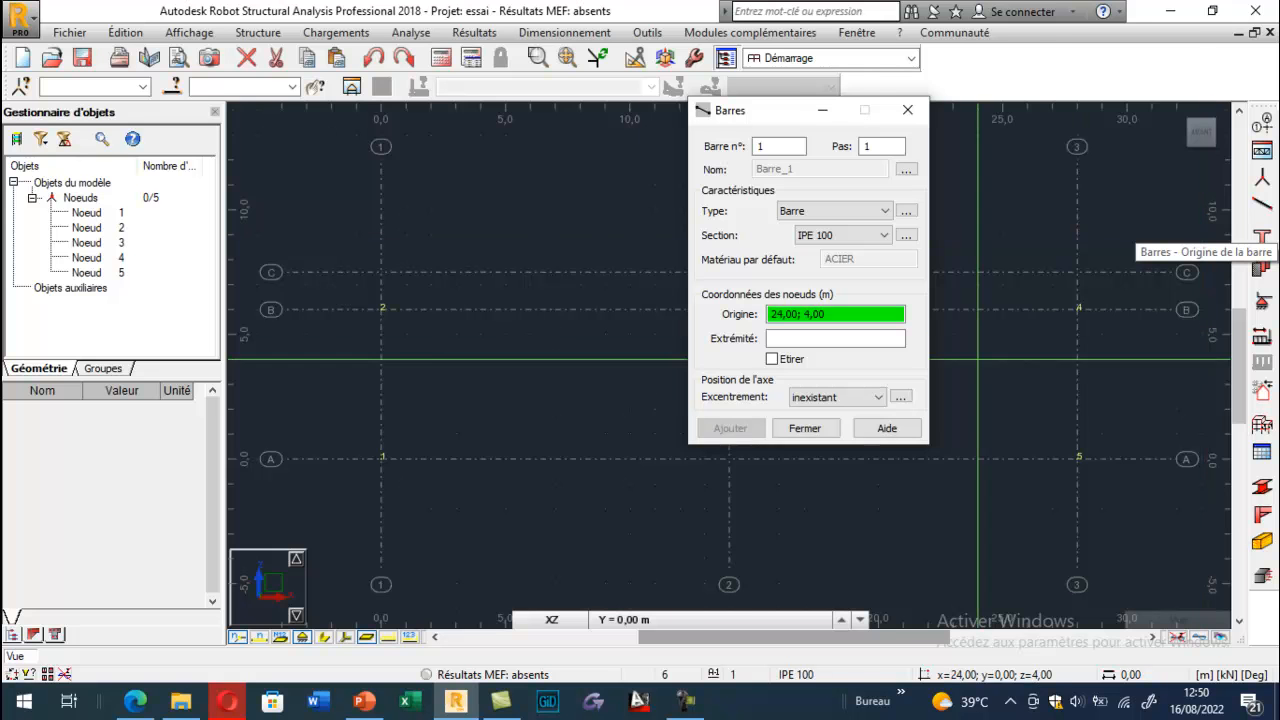
Switch to the project data PDF in Edge, examine the frame drawing and member section table, and return to Robot Structural Analysis.
{"action": "left_click", "coordinate": [135, 701]}
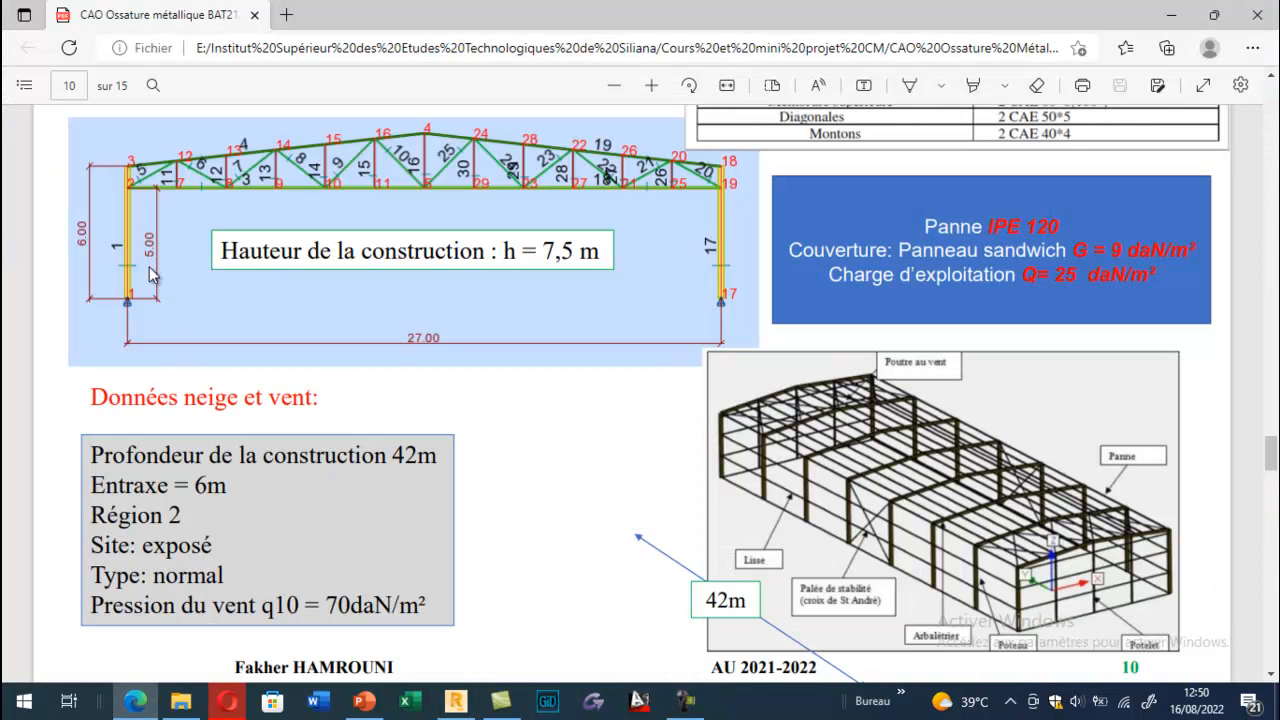
{"action": "scroll", "coordinate": [912, 255], "scroll_direction": "up", "scroll_amount": 2}
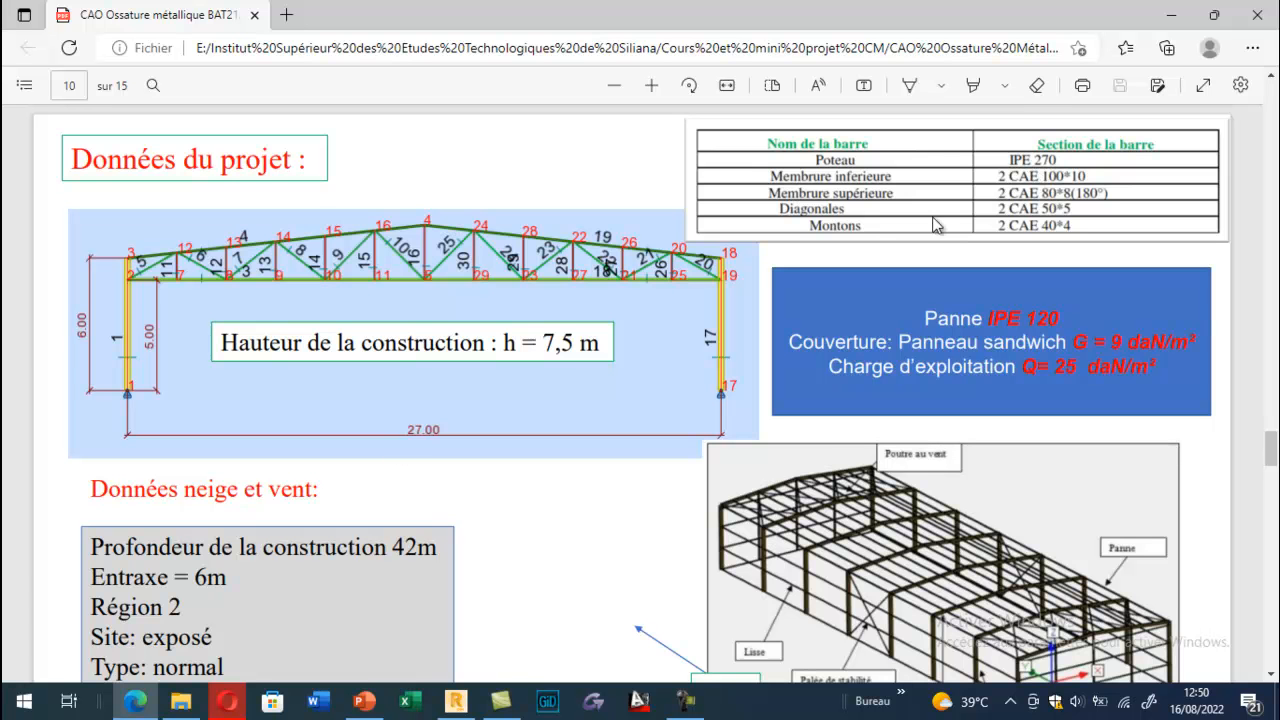
{"action": "left_click", "coordinate": [502, 698]}
{"action": "left_click", "coordinate": [502, 698]}
{"action": "left_click", "coordinate": [455, 700]}
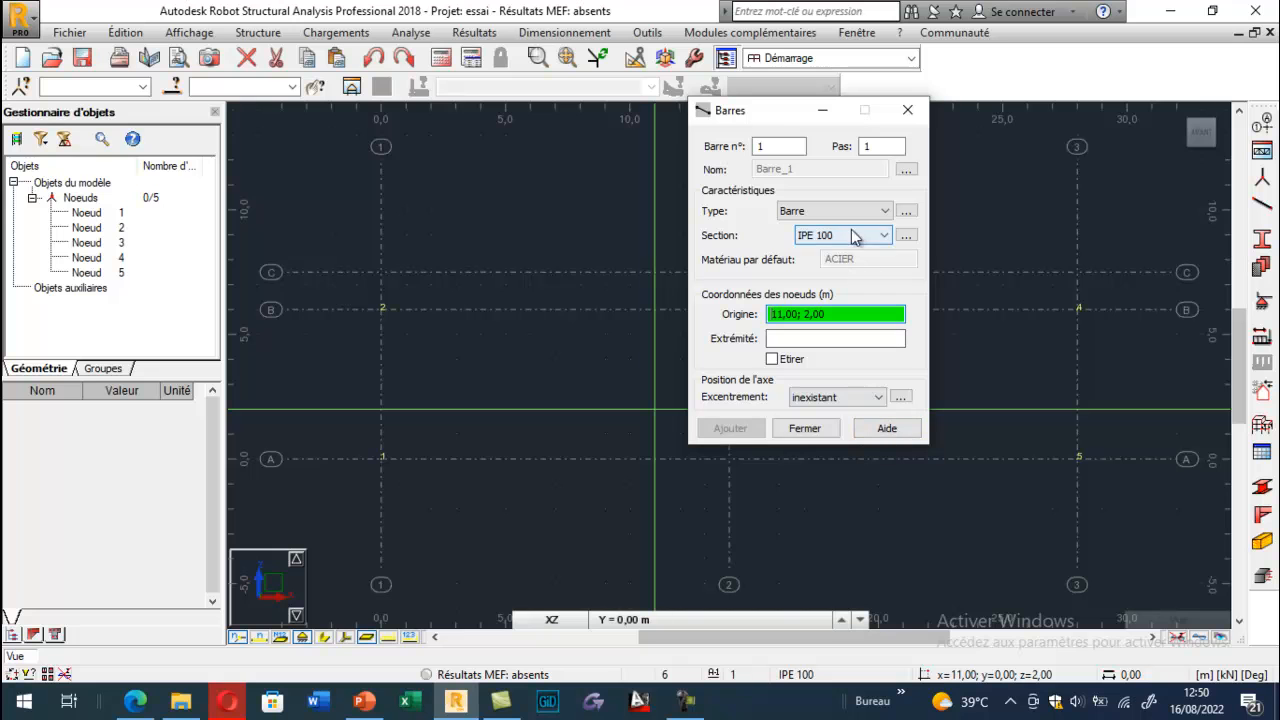
Define a new standard steel section IPE 270 from the OTUA database's IPE family and add it for the bar.
{"action": "left_click", "coordinate": [905, 235]}
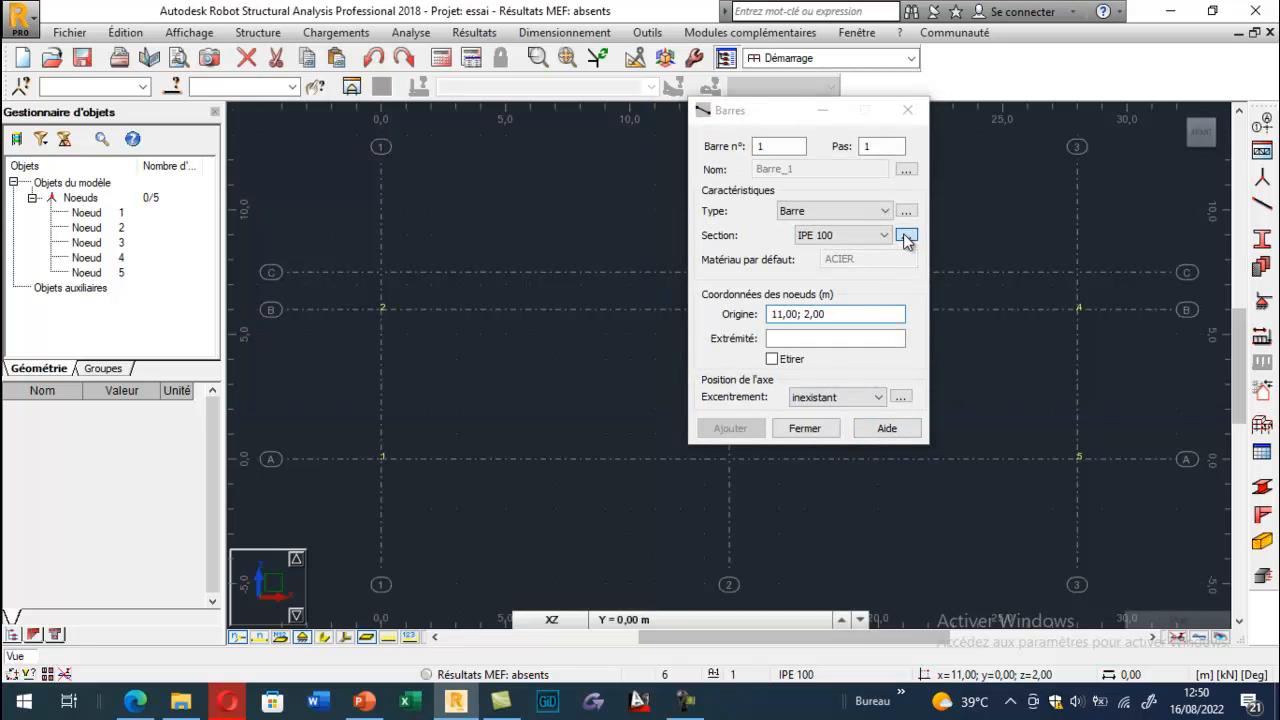
{"action": "left_click_drag", "start_coordinate": [918, 226], "coordinate": [509, 195]}
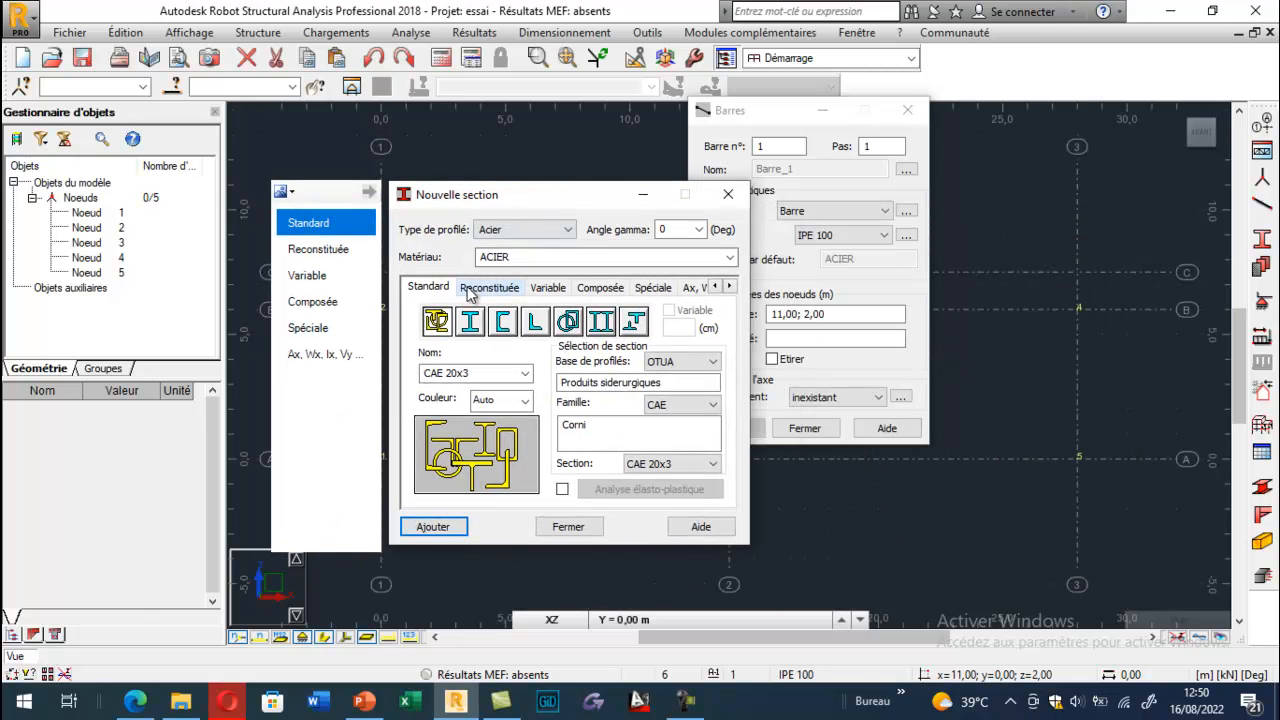
{"action": "left_click", "coordinate": [472, 328]}
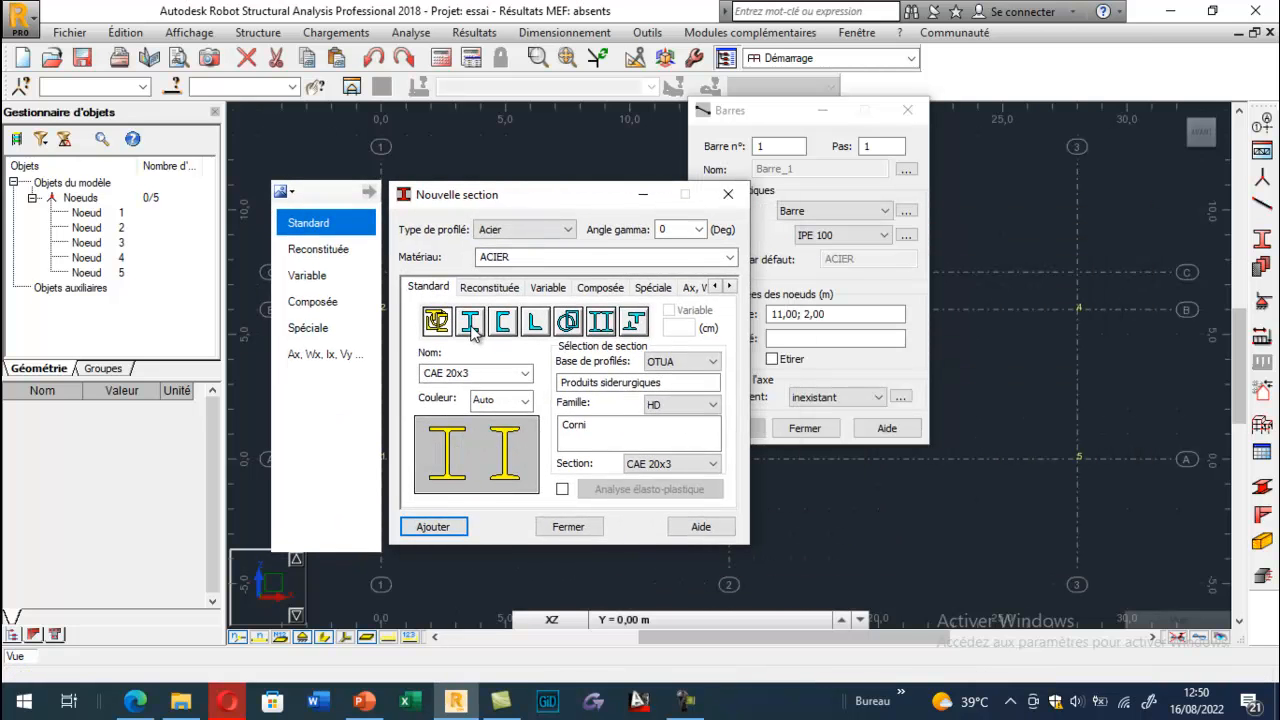
{"action": "left_click", "coordinate": [680, 405]}
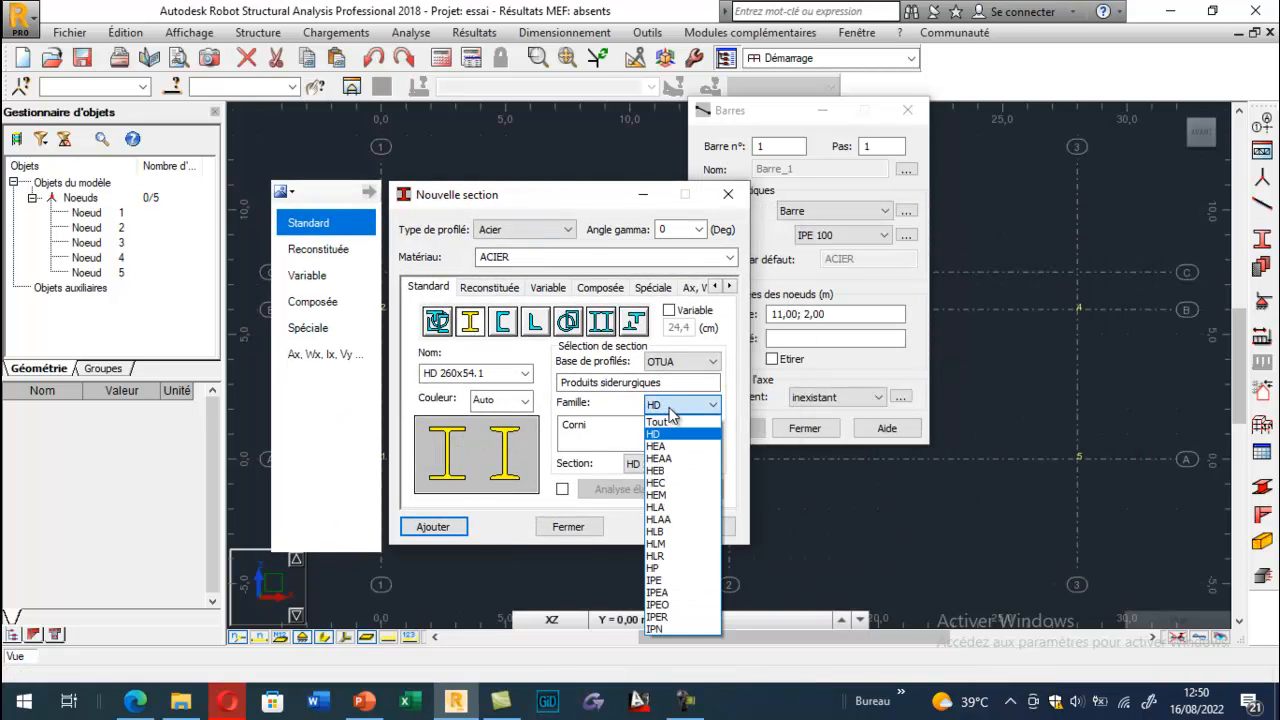
{"action": "left_click", "coordinate": [674, 581]}
{"action": "left_click", "coordinate": [658, 463]}
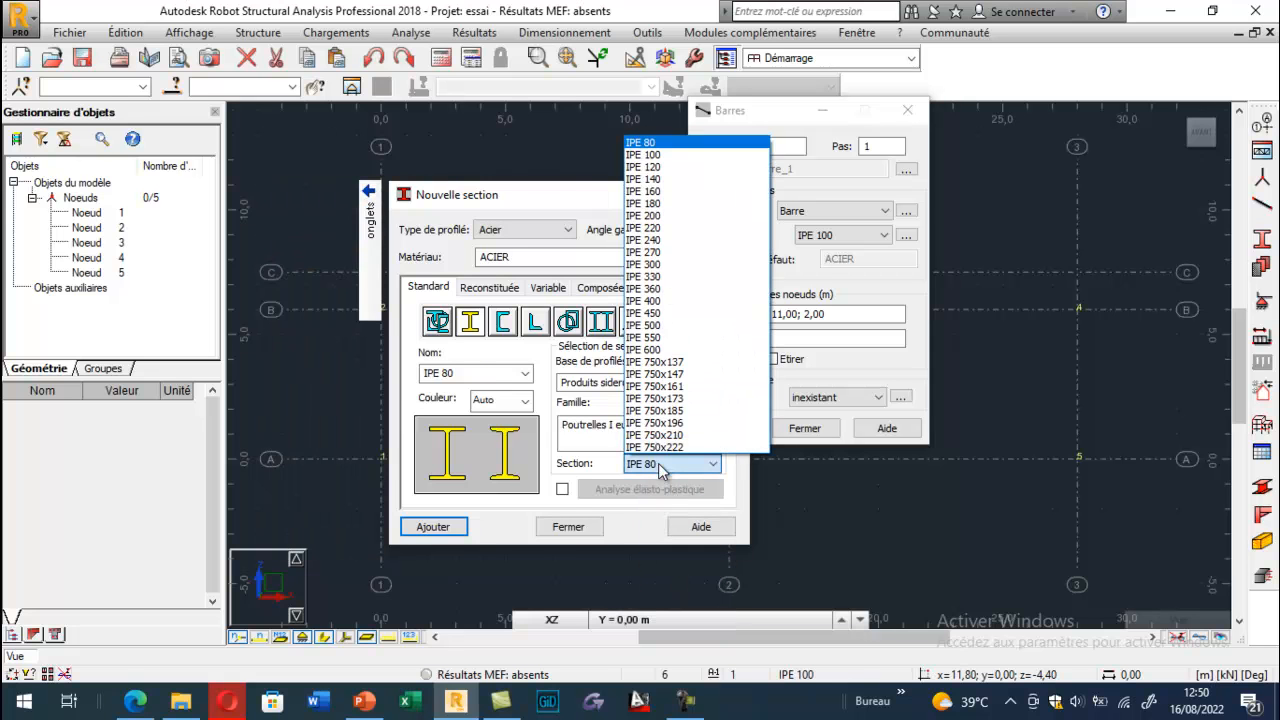
{"action": "left_click", "coordinate": [645, 252]}
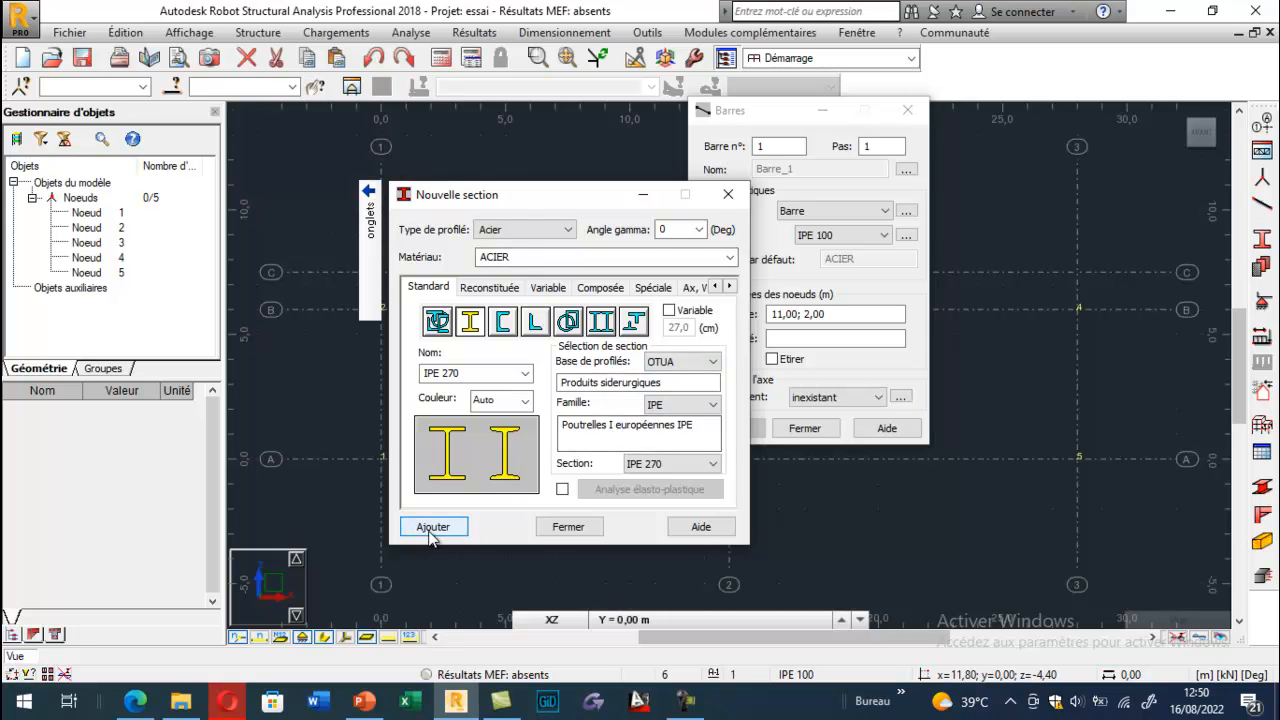
{"action": "left_click_drag", "start_coordinate": [519, 197], "coordinate": [272, 168]}
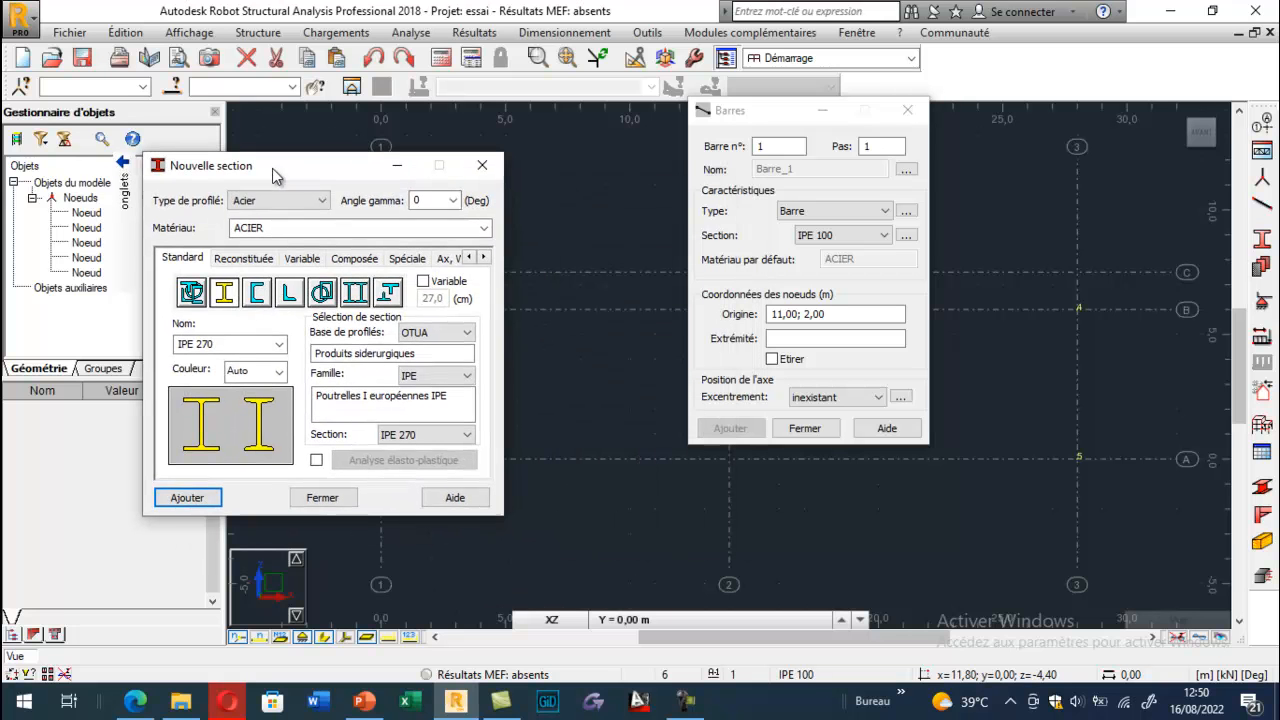
{"action": "left_click", "coordinate": [188, 498]}
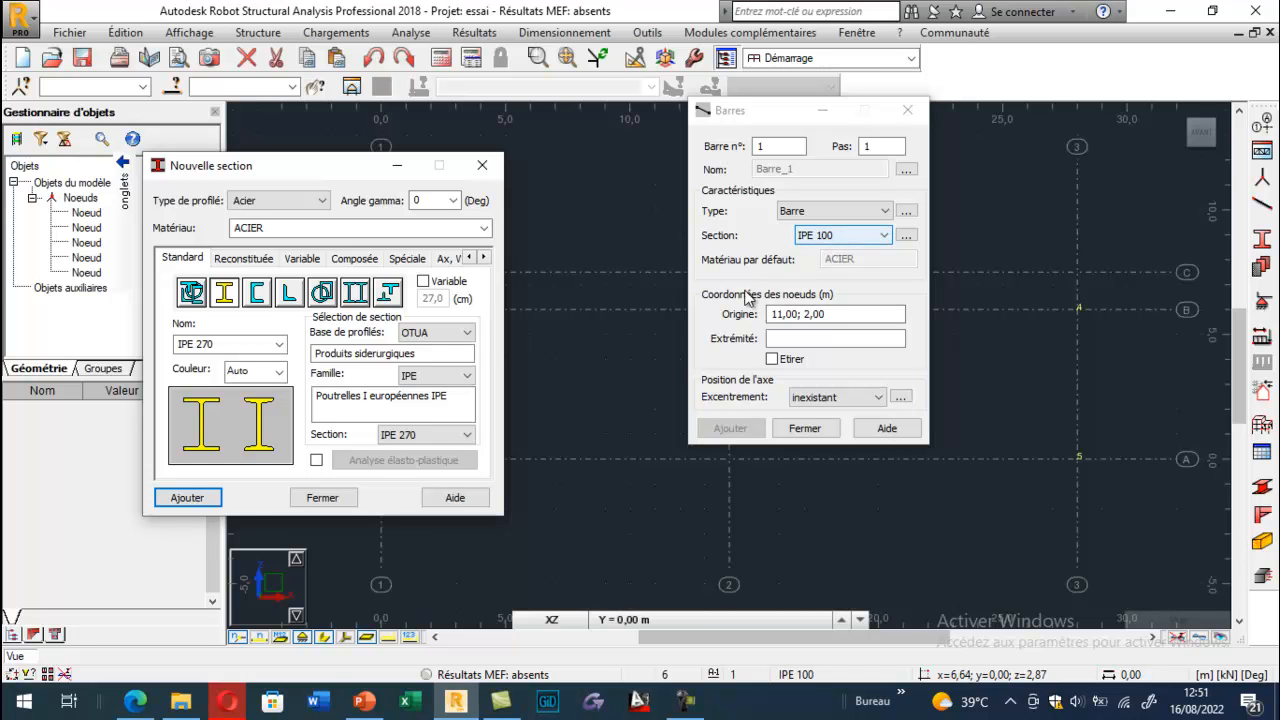
{"action": "left_click", "coordinate": [173, 501]}
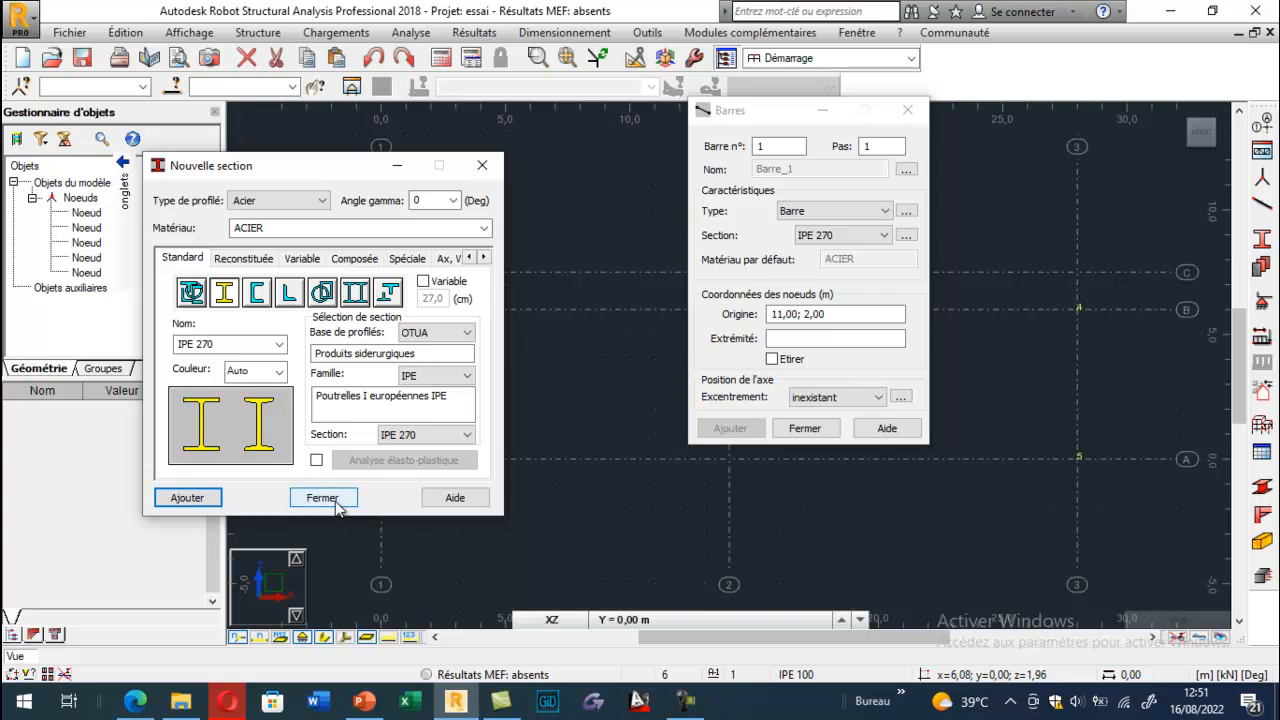
Create bar 1 as an IPE 270 column from node 1 (0; 0) to node 2 (0; 6), checking the project PDF in Edge.
{"action": "left_click", "coordinate": [334, 503]}
{"action": "left_click", "coordinate": [884, 238]}
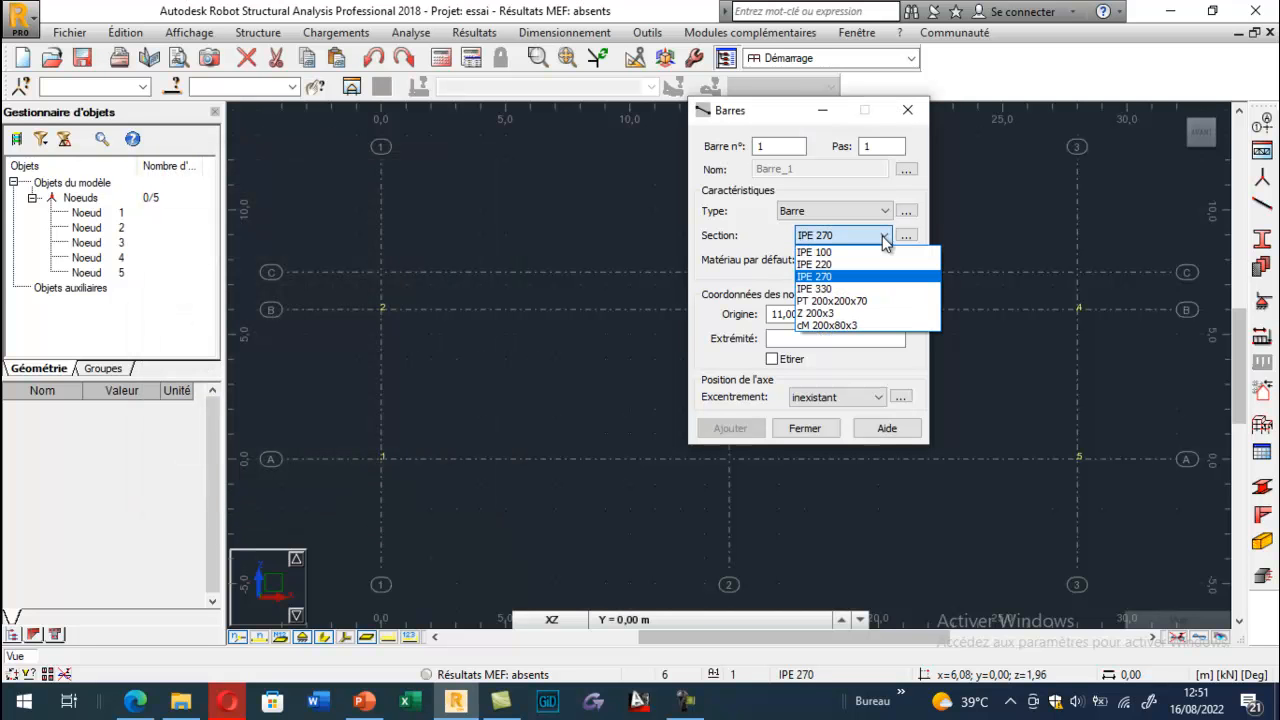
{"action": "left_click", "coordinate": [833, 277]}
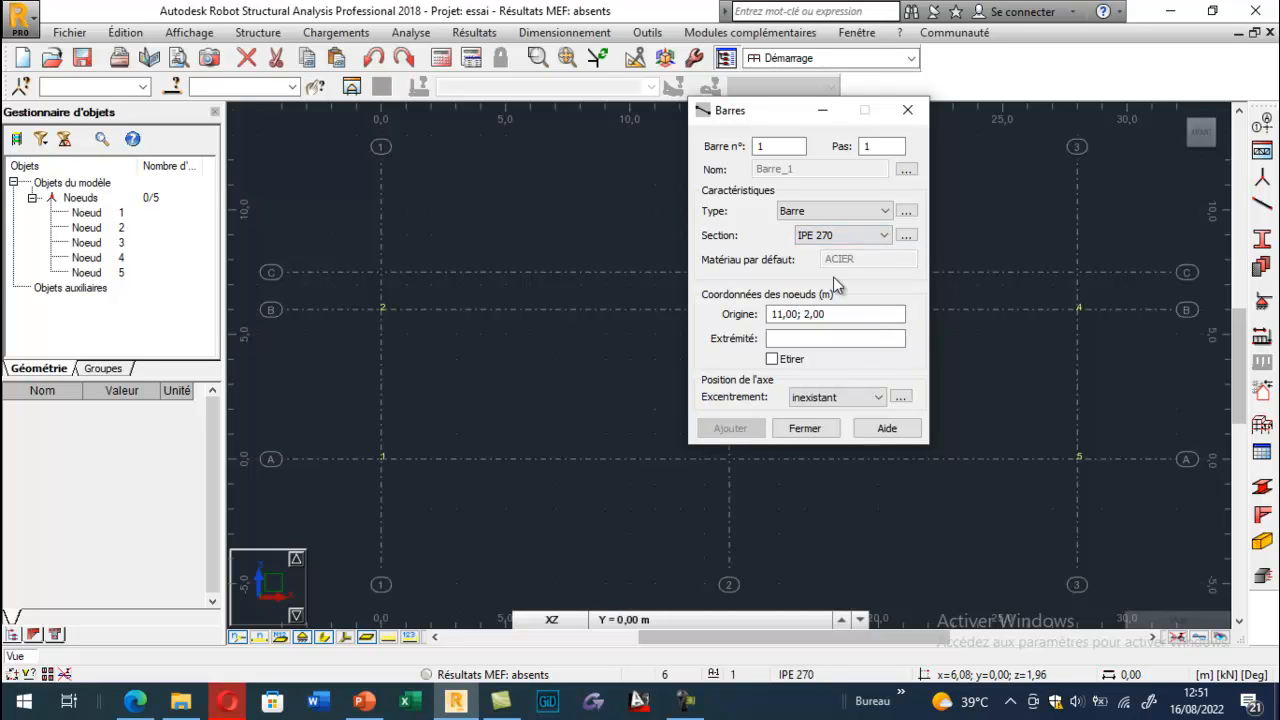
{"action": "left_click", "coordinate": [850, 314]}
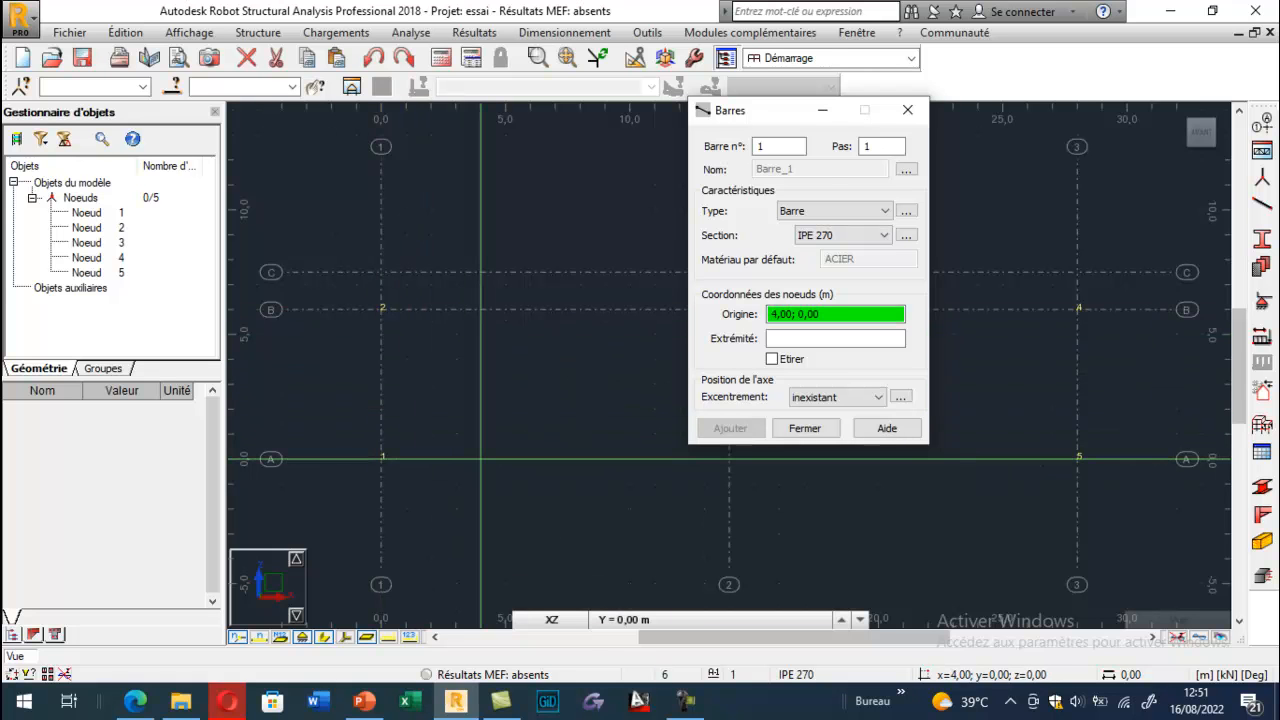
{"action": "left_click", "coordinate": [135, 701]}
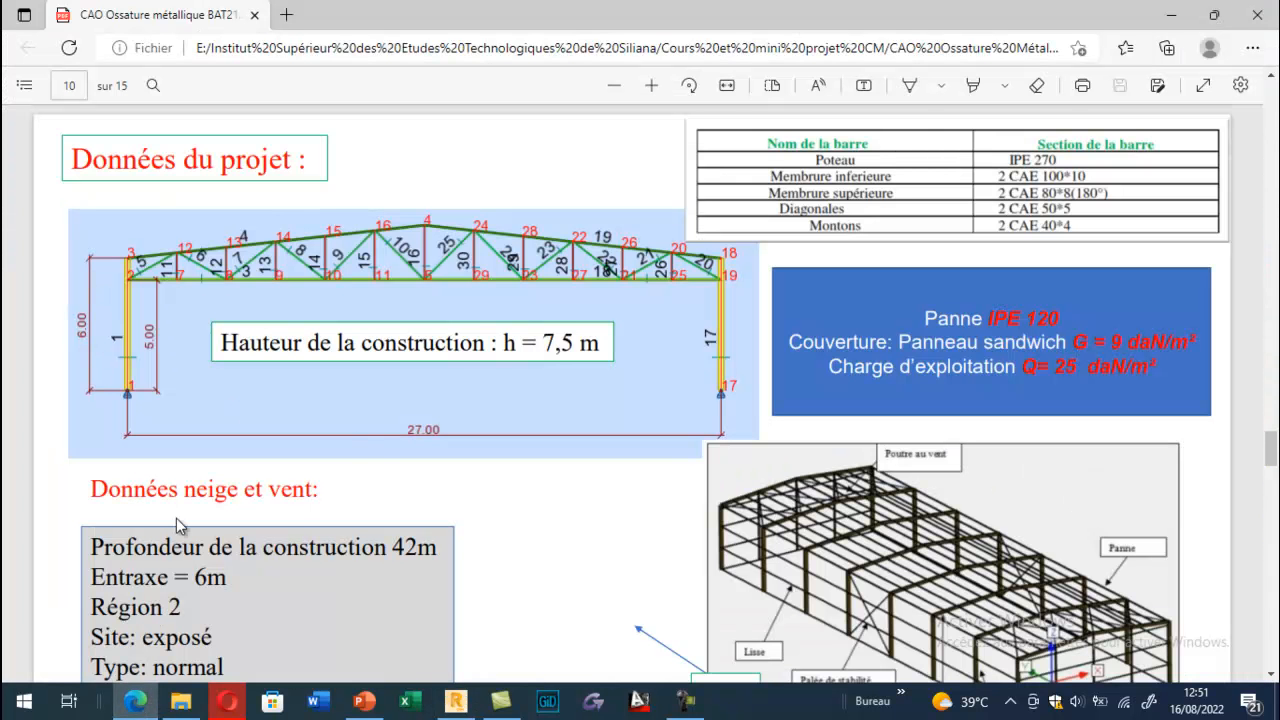
{"action": "left_click", "coordinate": [457, 703]}
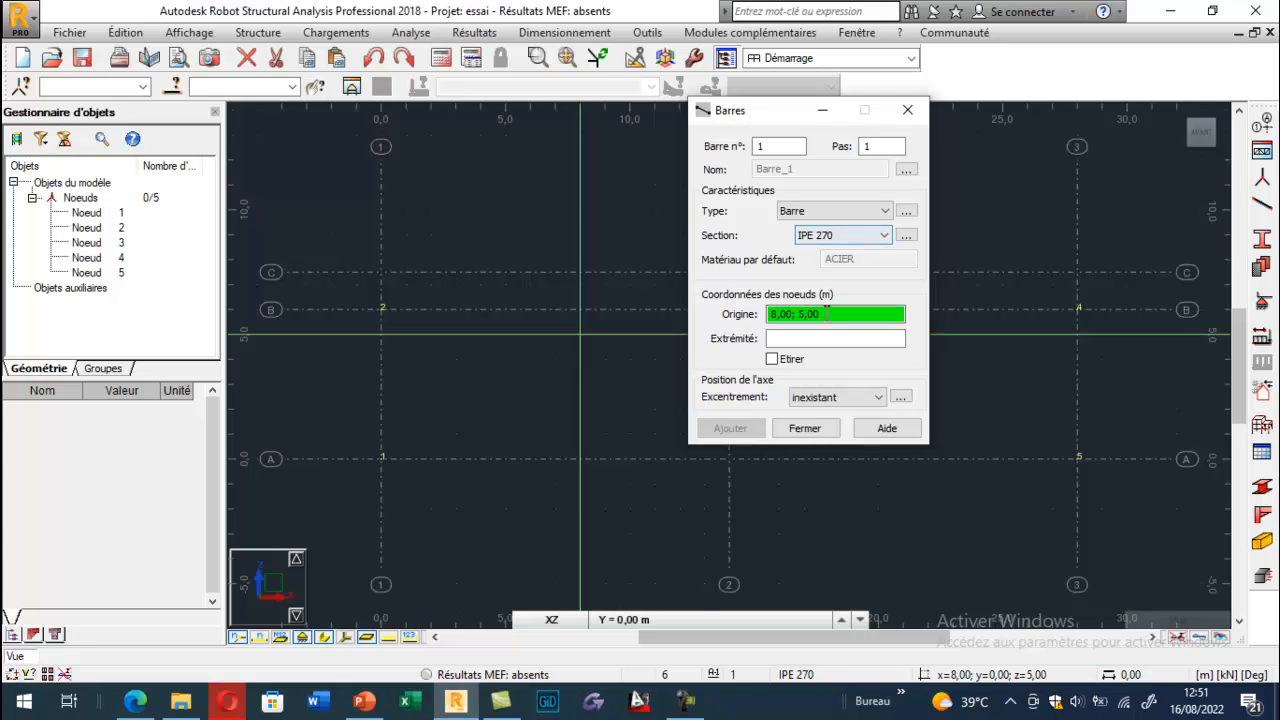
{"action": "left_click", "coordinate": [381, 459]}
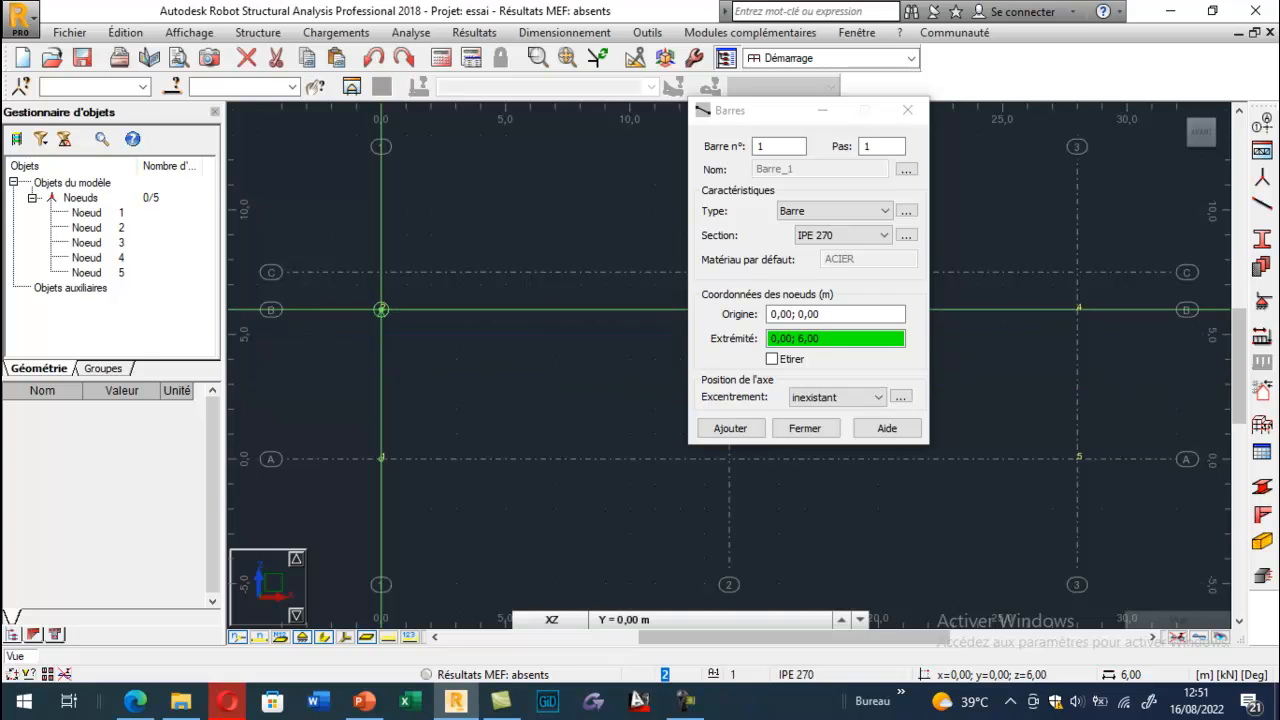
{"action": "left_click", "coordinate": [381, 309]}
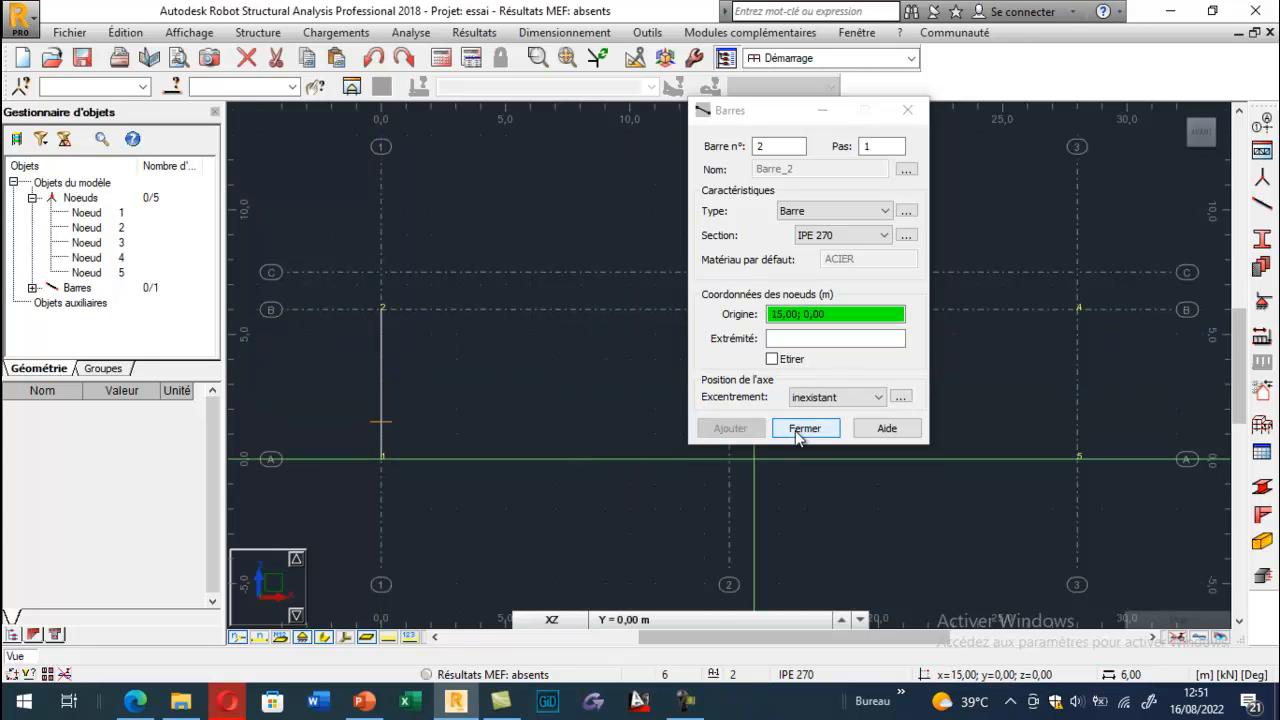
{"action": "left_click_drag", "start_coordinate": [836, 316], "coordinate": [727, 327]}
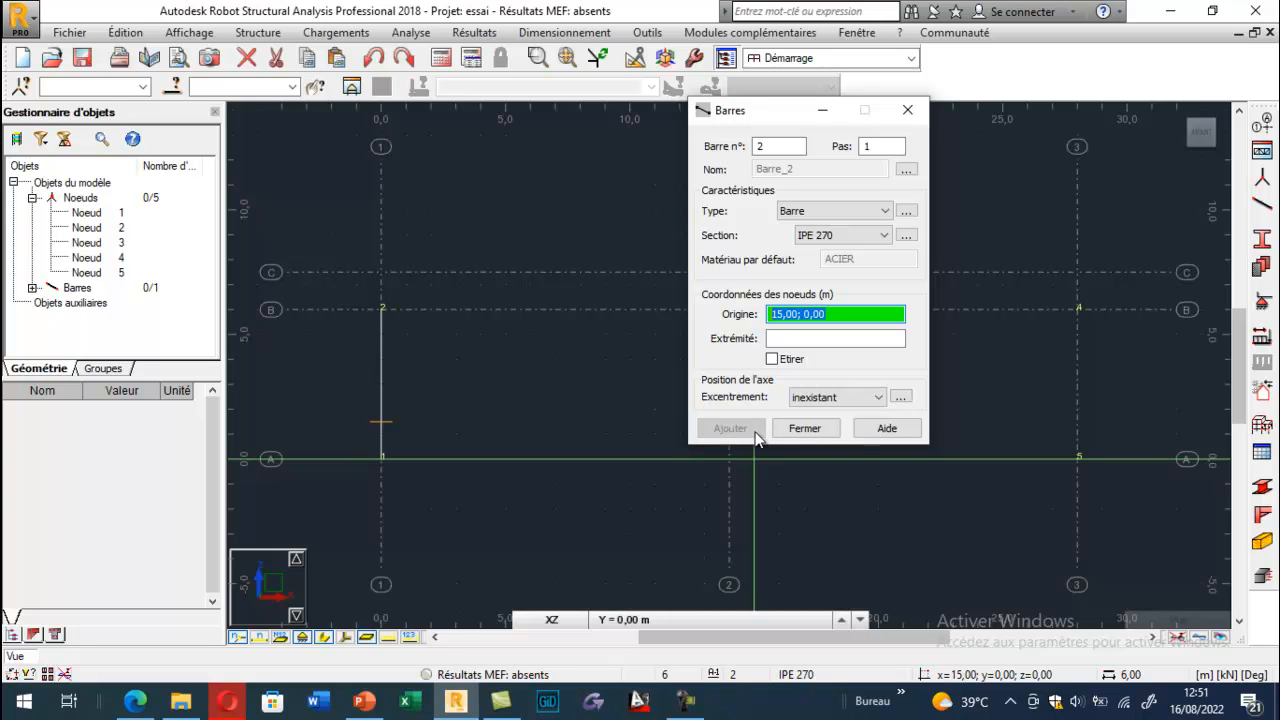
{"action": "left_click", "coordinate": [805, 428]}
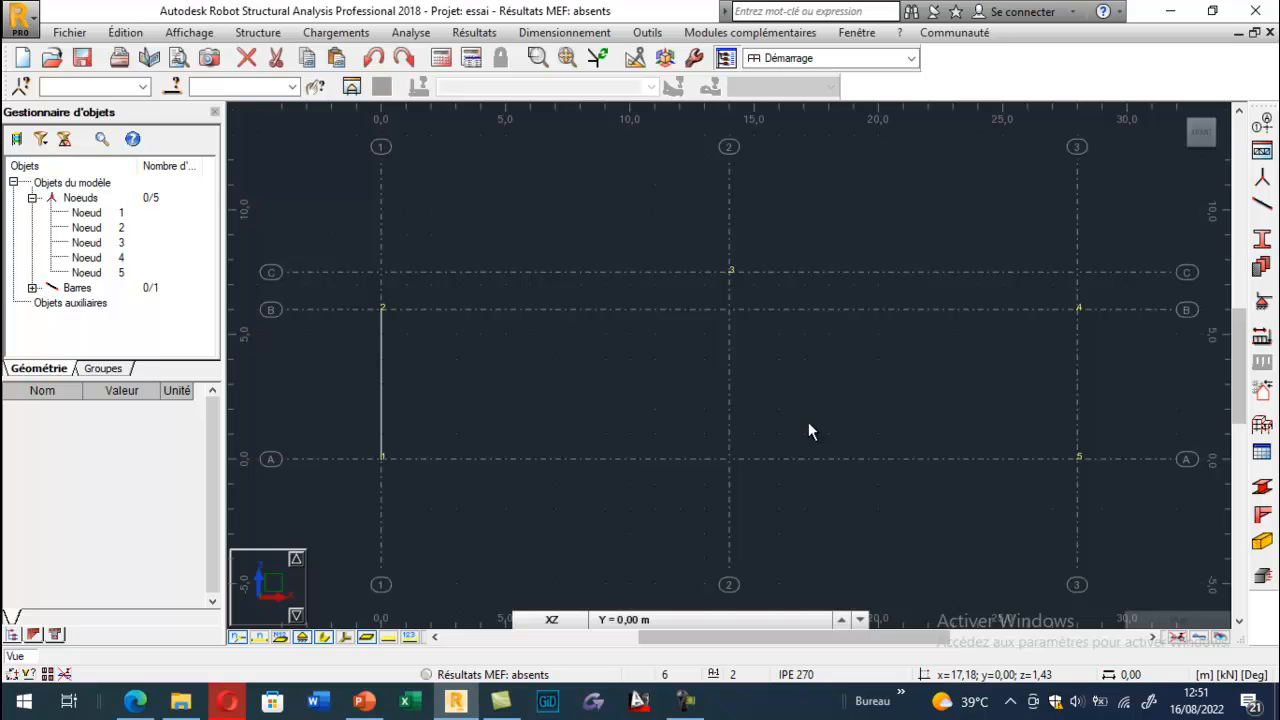
Display the bar's section shape and rotate the model in 3D to examine the column's upper end at node 2.
{"action": "left_click", "coordinate": [324, 637]}
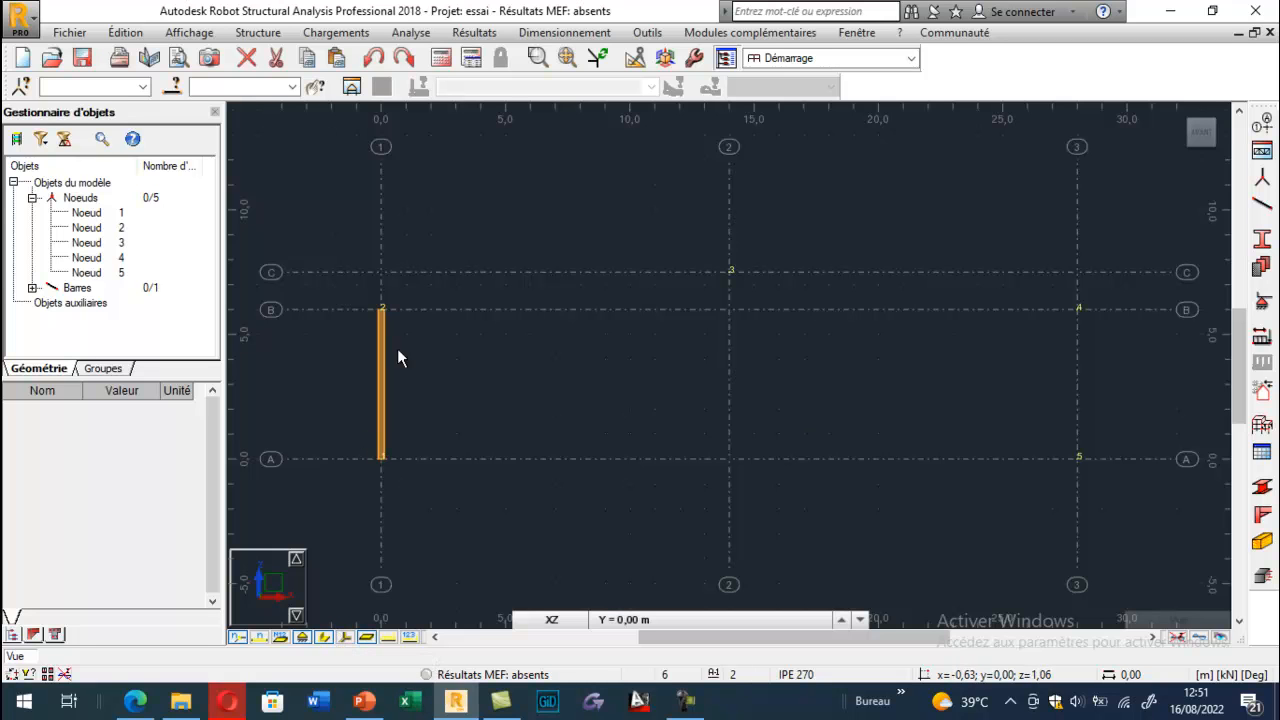
{"action": "right_click", "coordinate": [533, 226]}
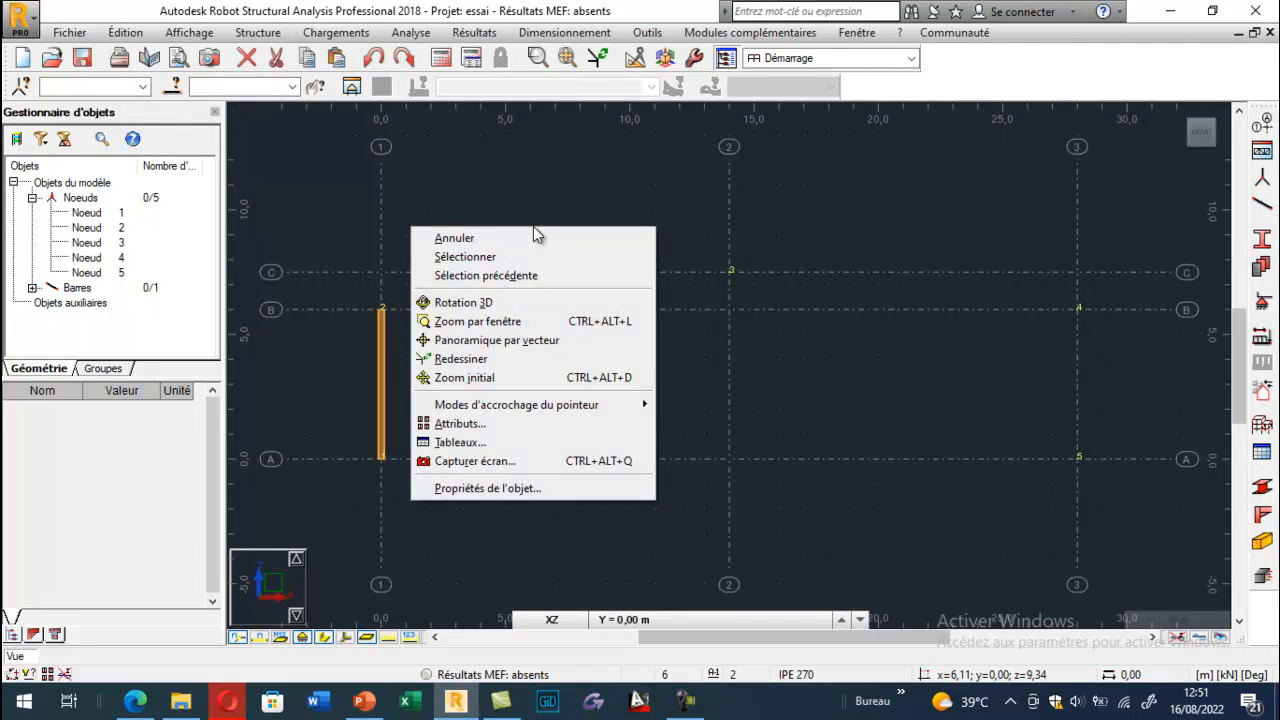
{"action": "left_click", "coordinate": [486, 302]}
{"action": "left_click_drag", "start_coordinate": [340, 337], "coordinate": [474, 306]}
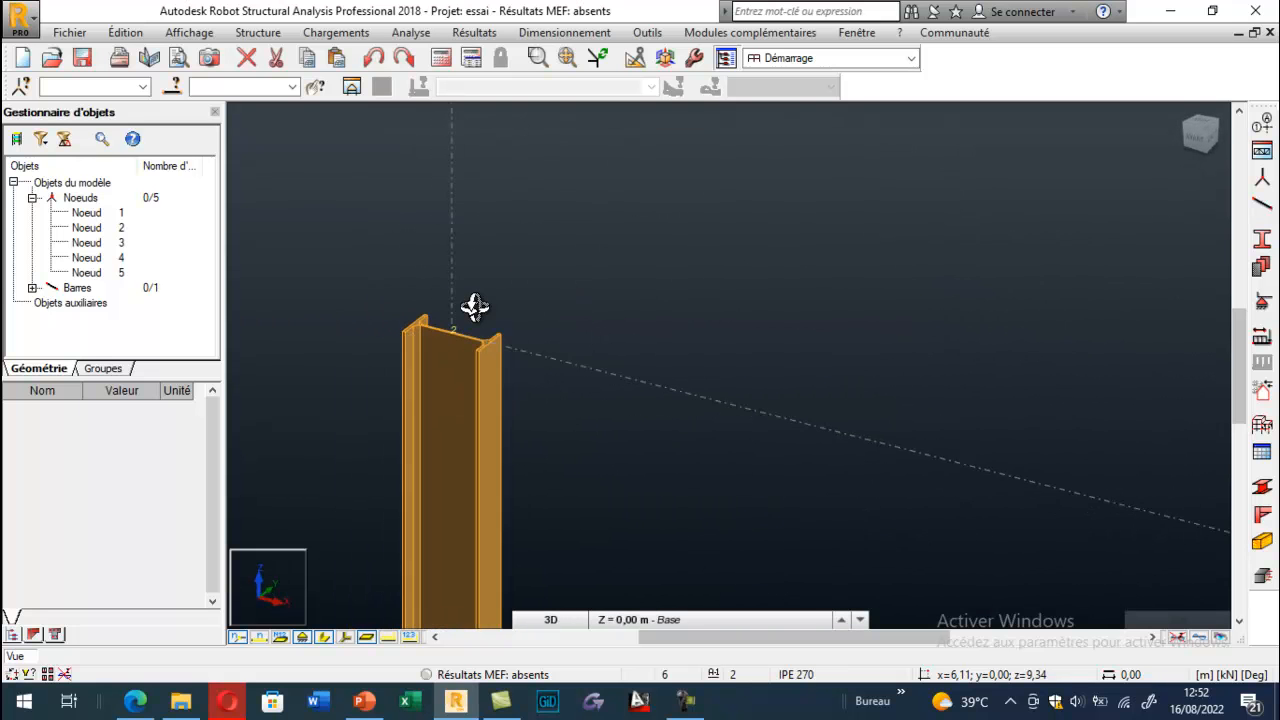
{"action": "key", "text": "Escape"}
{"action": "left_click", "coordinate": [457, 372]}
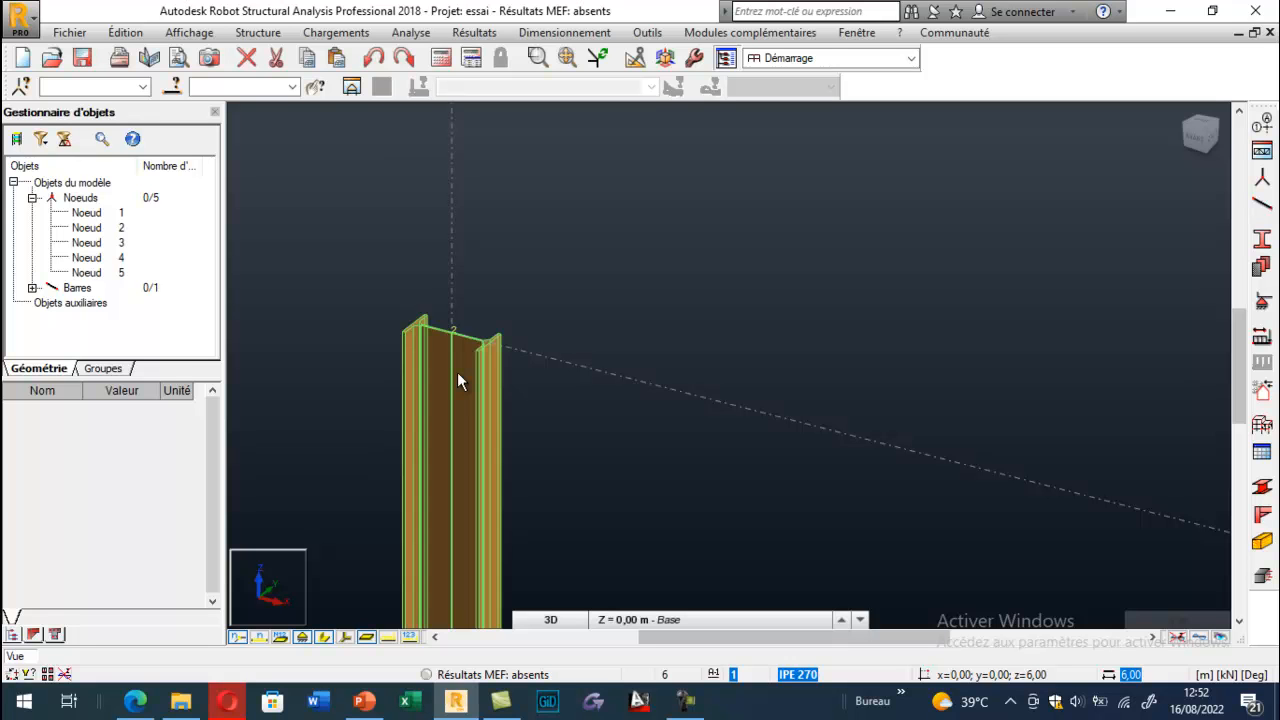
Return to the XZ view and create bar 2 as an IPE 270 column from node 5 (28; 0) to node 4 (28; 6).
{"action": "left_click", "coordinate": [550, 620]}
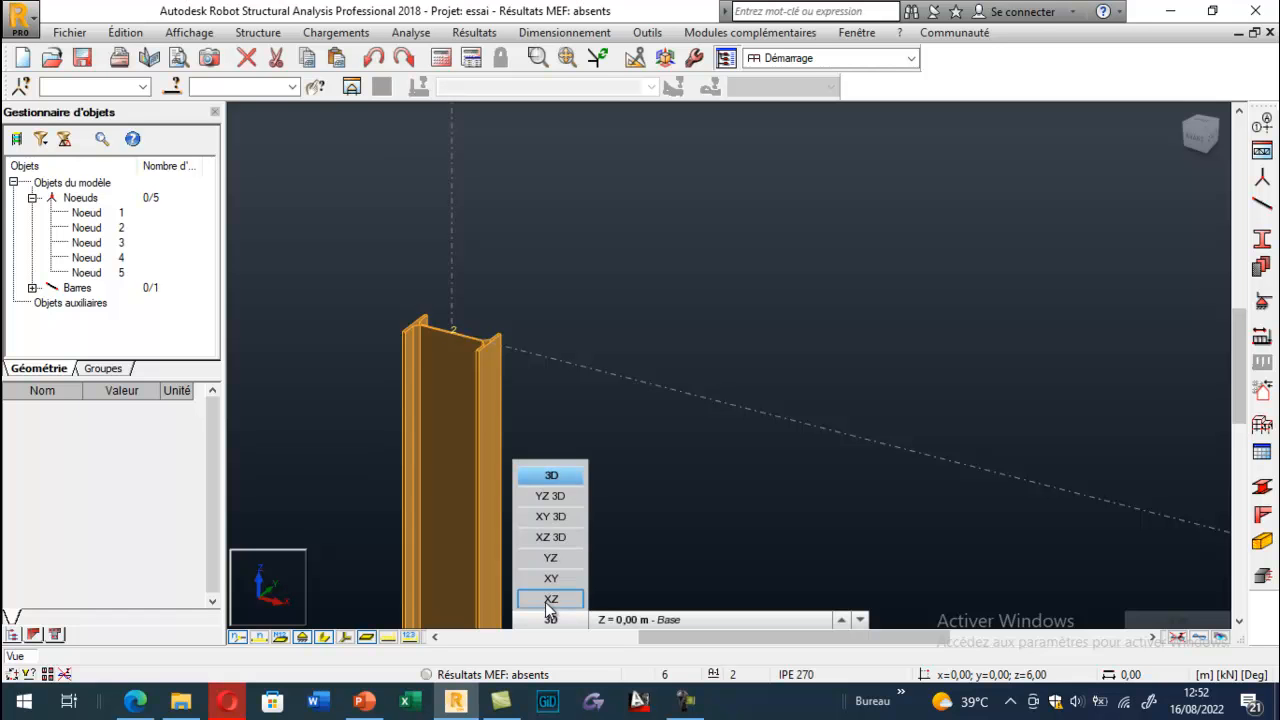
{"action": "left_click", "coordinate": [551, 600]}
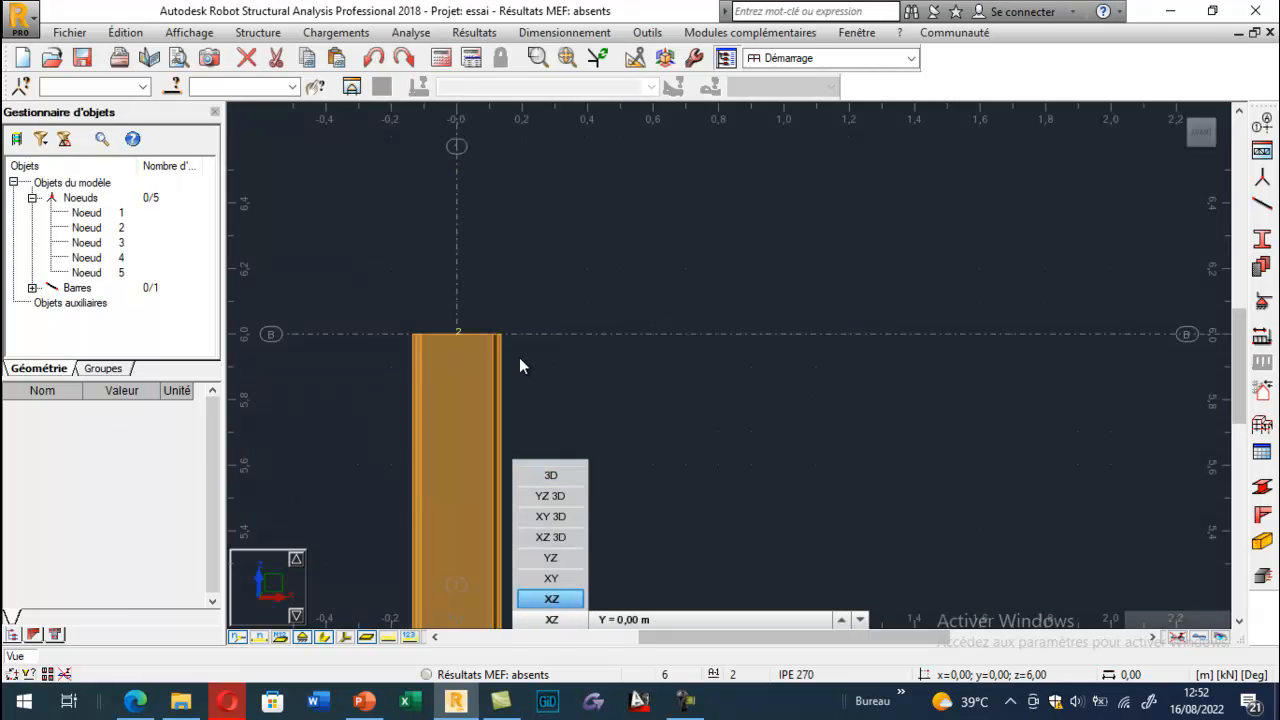
{"action": "scroll", "coordinate": [471, 299], "scroll_direction": "down", "scroll_amount": 2}
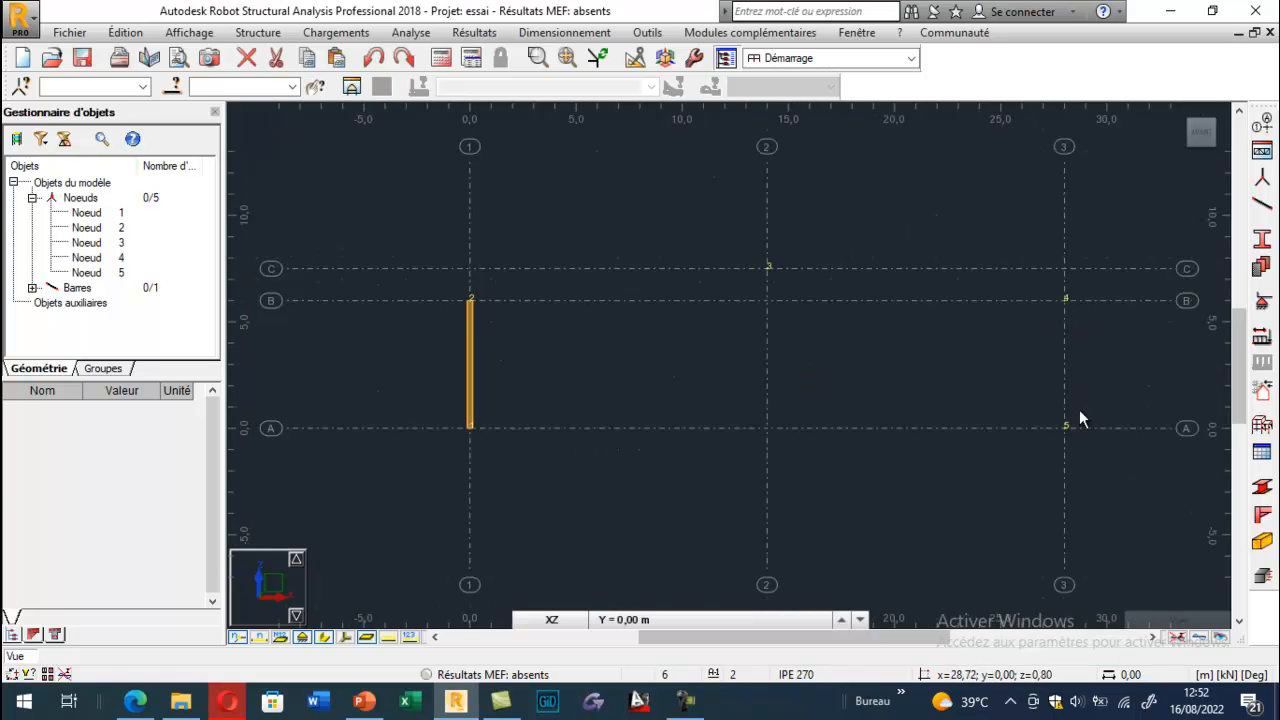
{"action": "left_click", "coordinate": [1264, 208]}
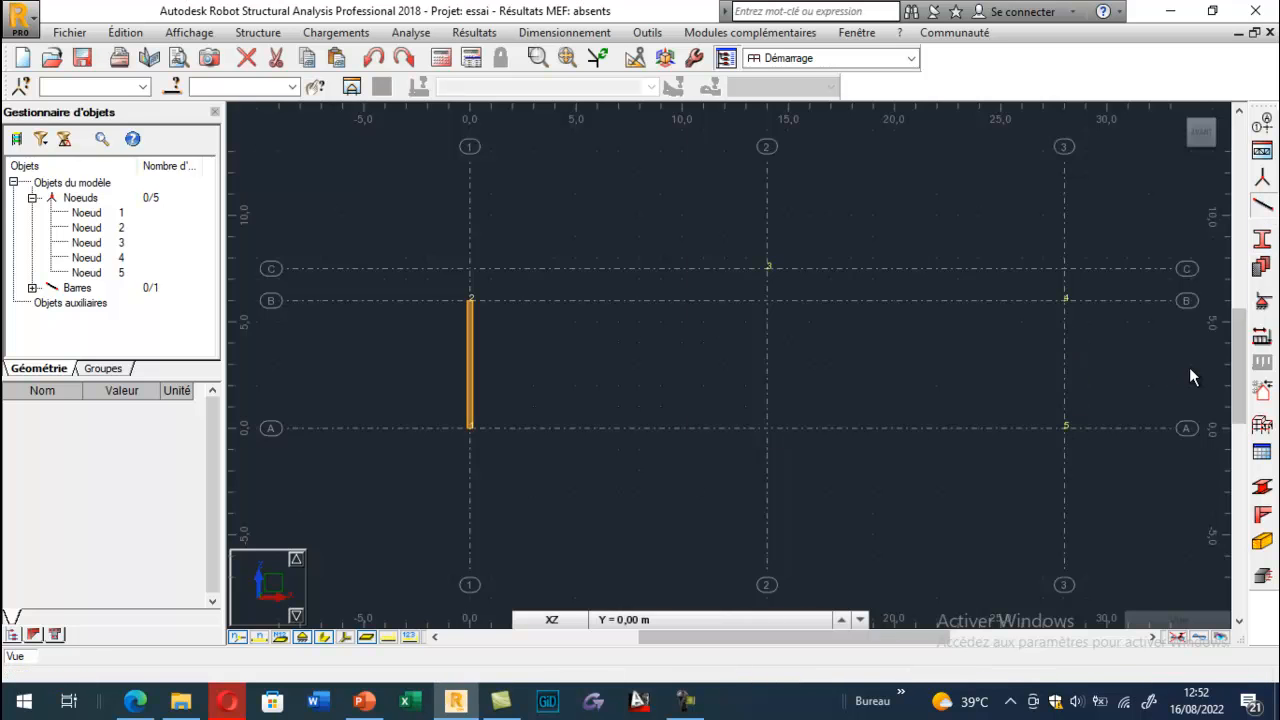
{"action": "left_click", "coordinate": [1065, 428]}
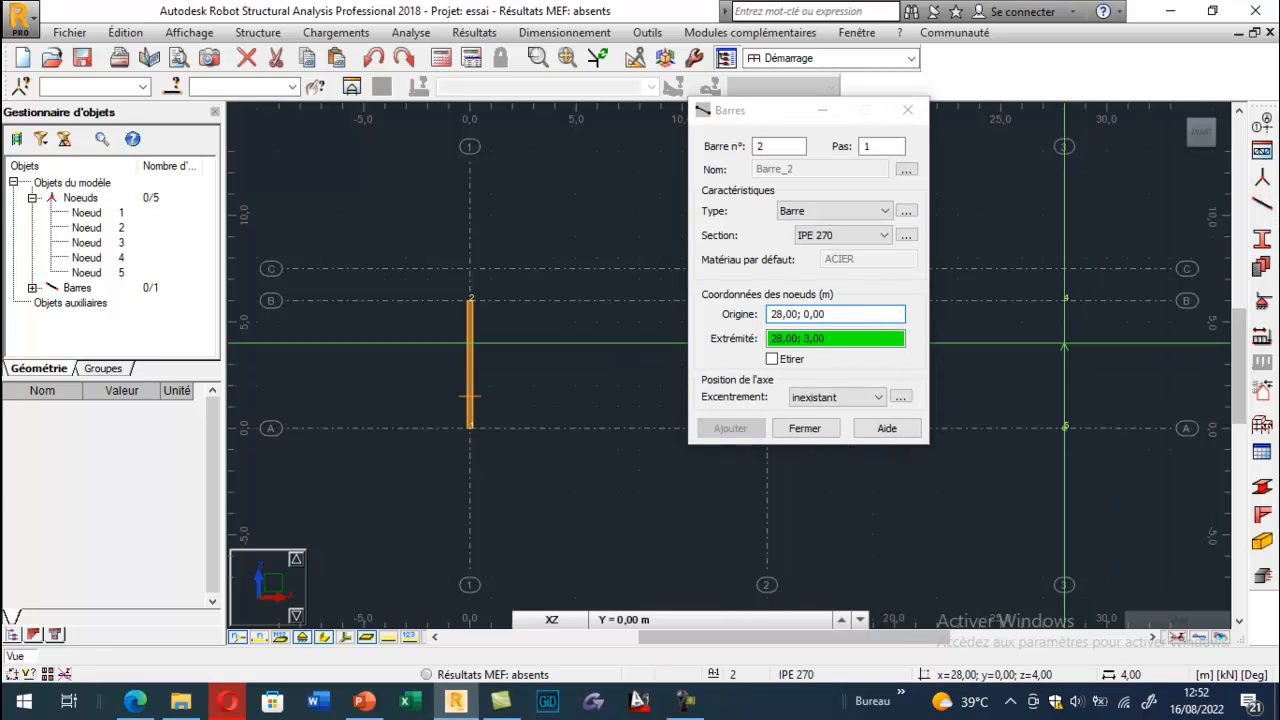
{"action": "left_click", "coordinate": [1065, 300]}
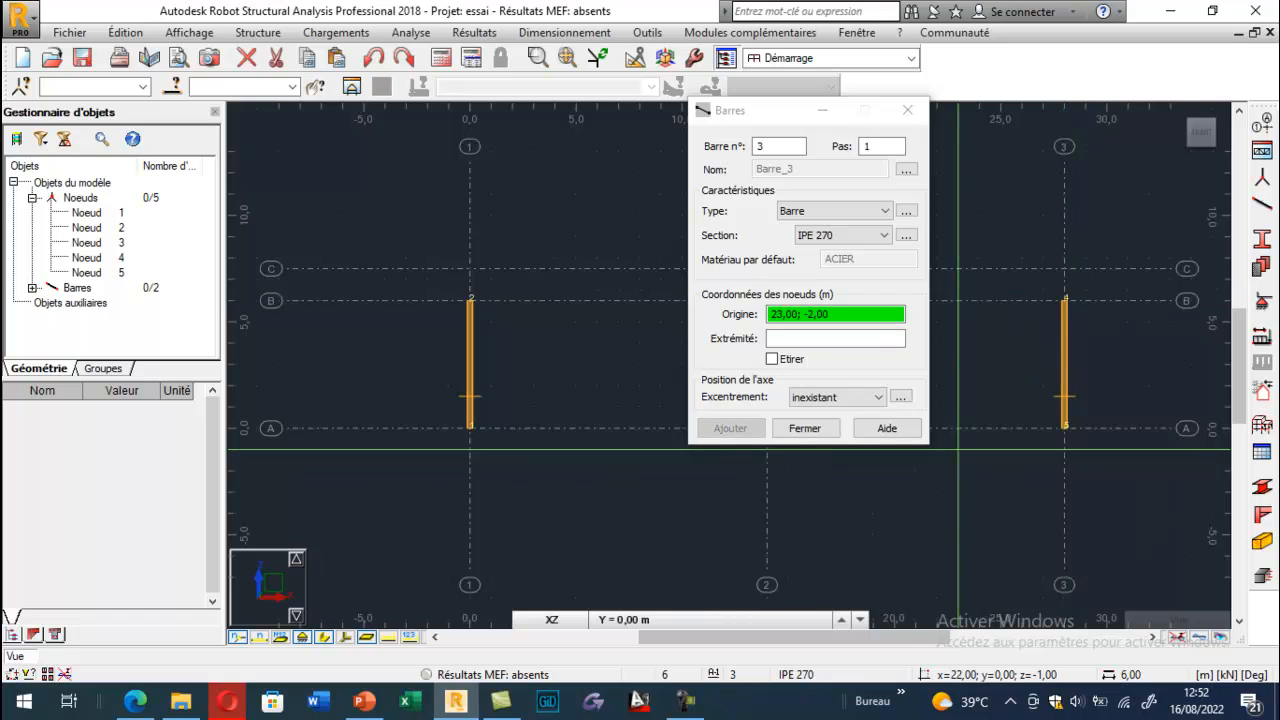
{"action": "left_click", "coordinate": [806, 432]}
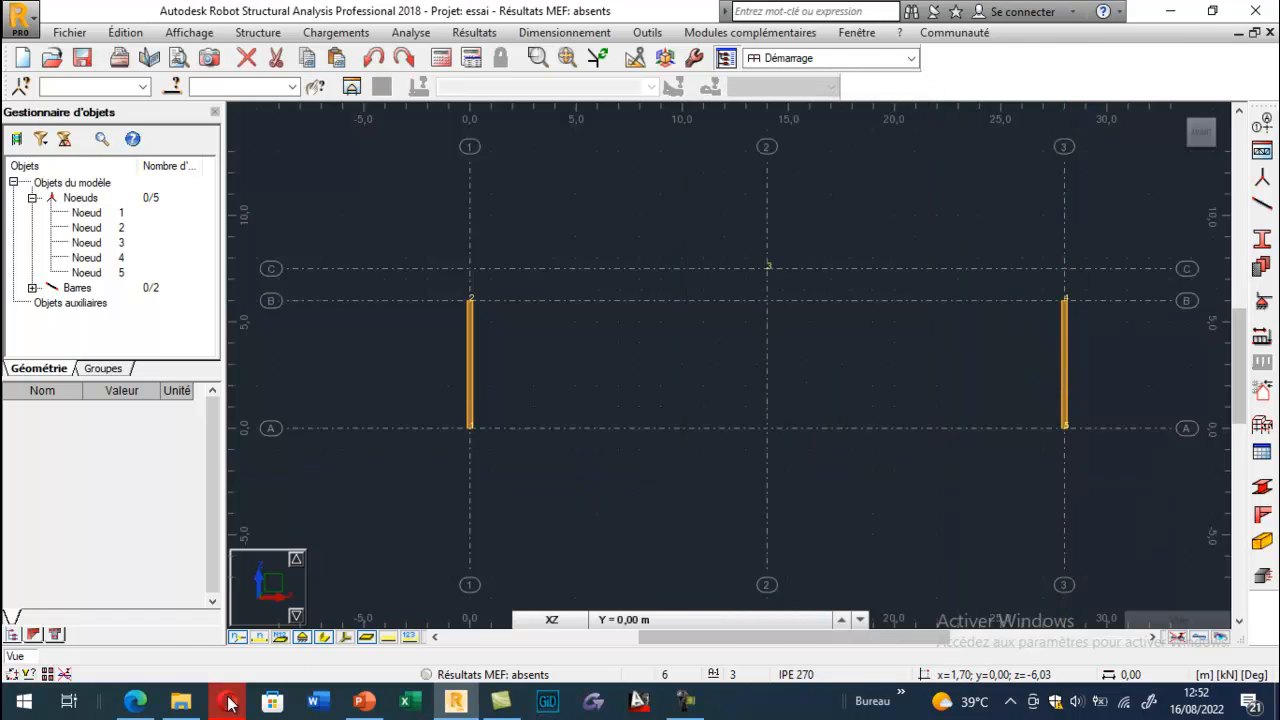
Check the member section table in the project PDF in Edge, and return to Robot Structural Analysis to reopen the bar definition.
{"action": "left_click", "coordinate": [135, 701]}
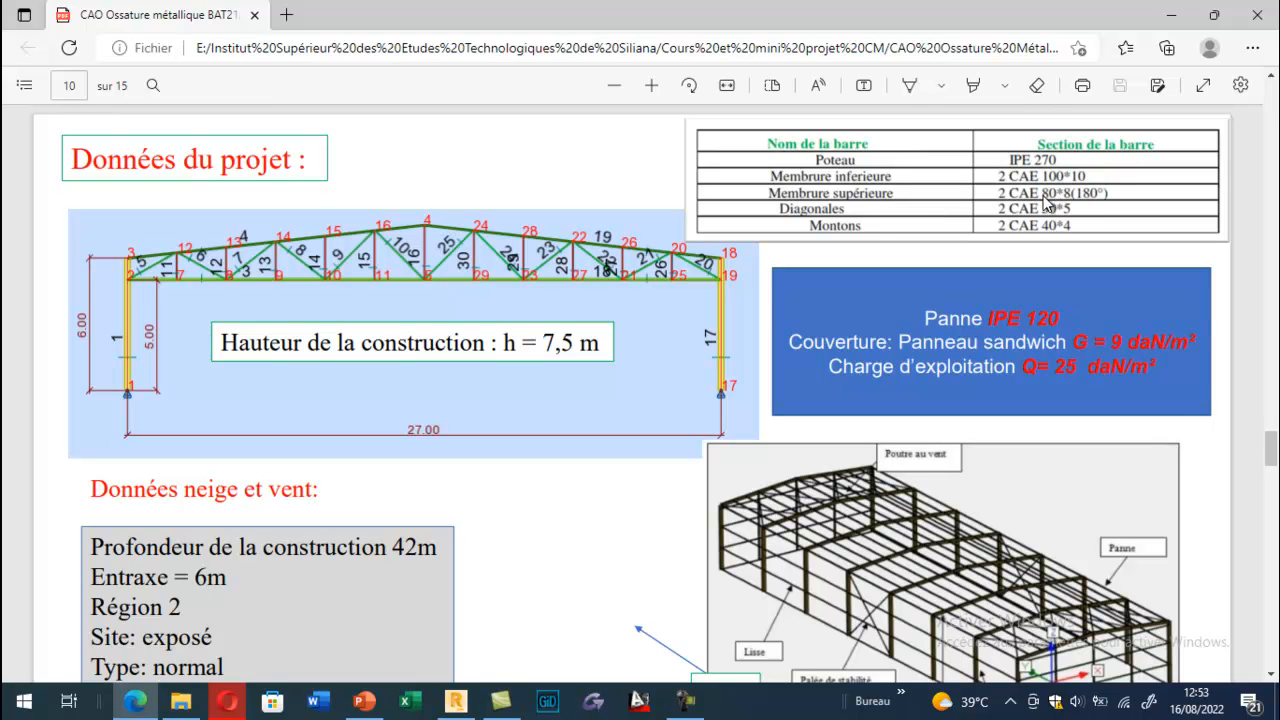
{"action": "left_click", "coordinate": [455, 700]}
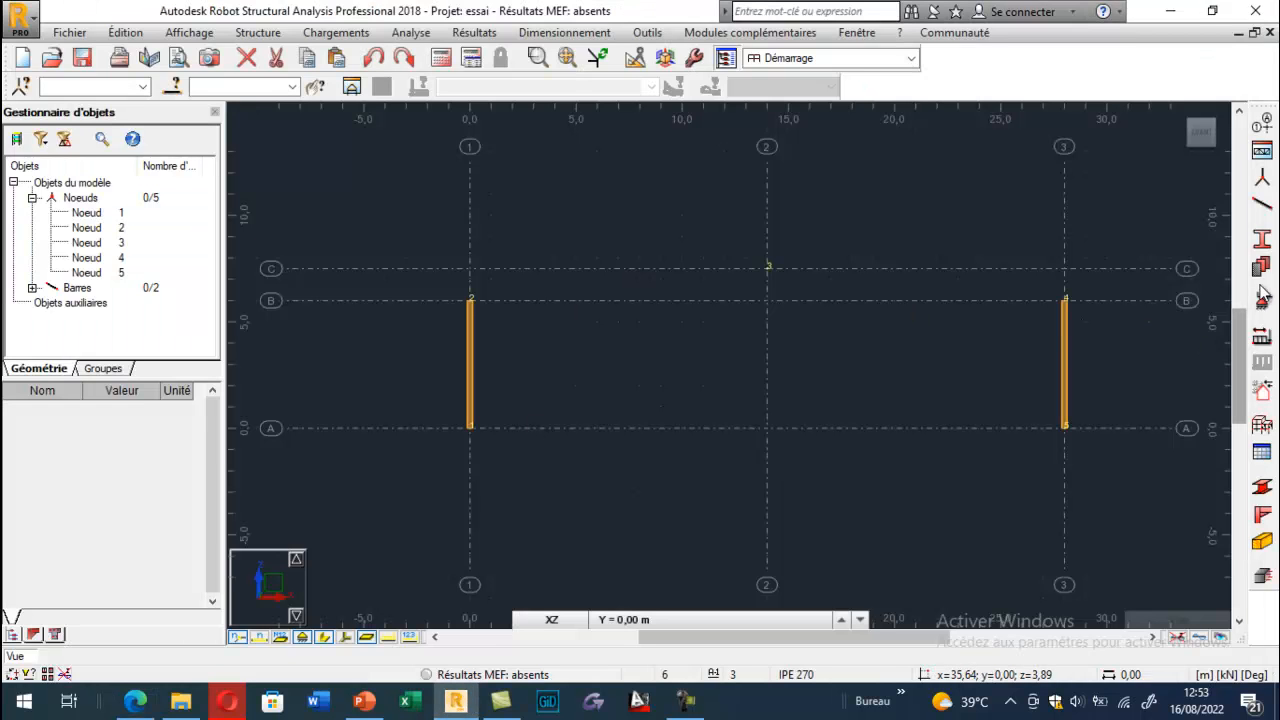
{"action": "left_click", "coordinate": [1262, 204]}
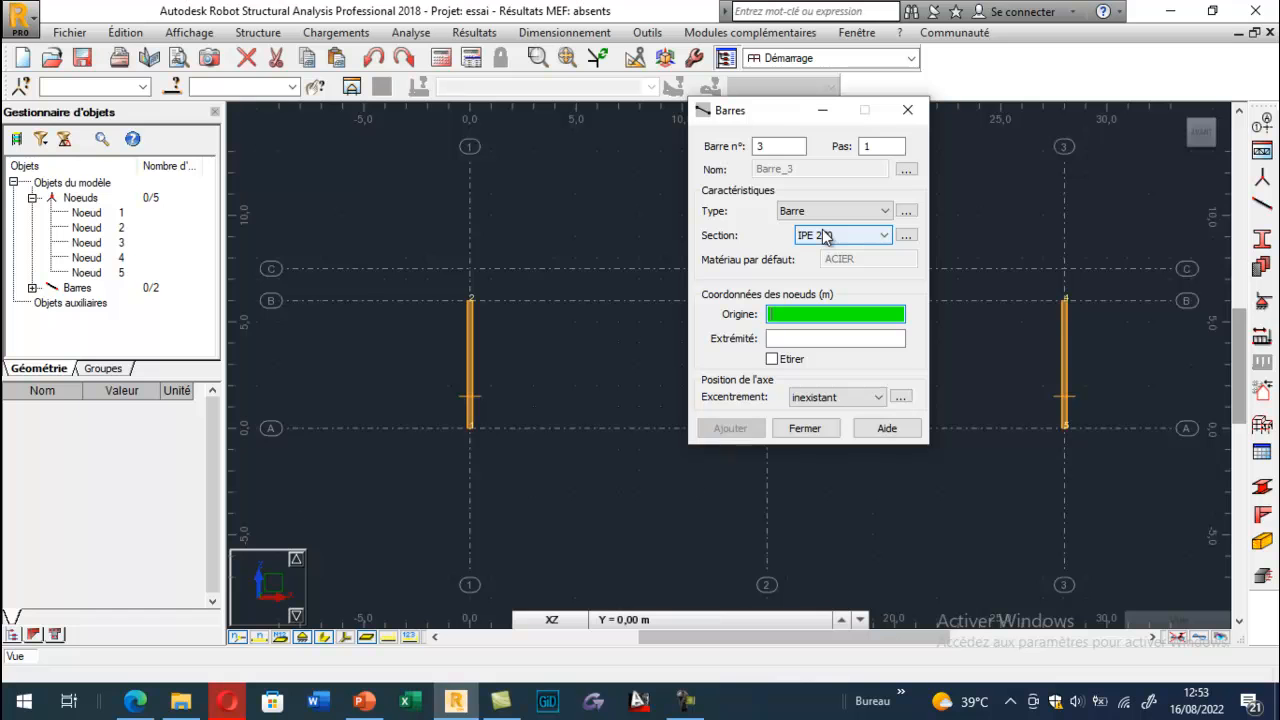
Define and add a compound section of two back-to-back angles, 2 CAE 80x8 from the OTUA database, with a 0.8 cm spacing.
{"action": "left_click", "coordinate": [906, 236]}
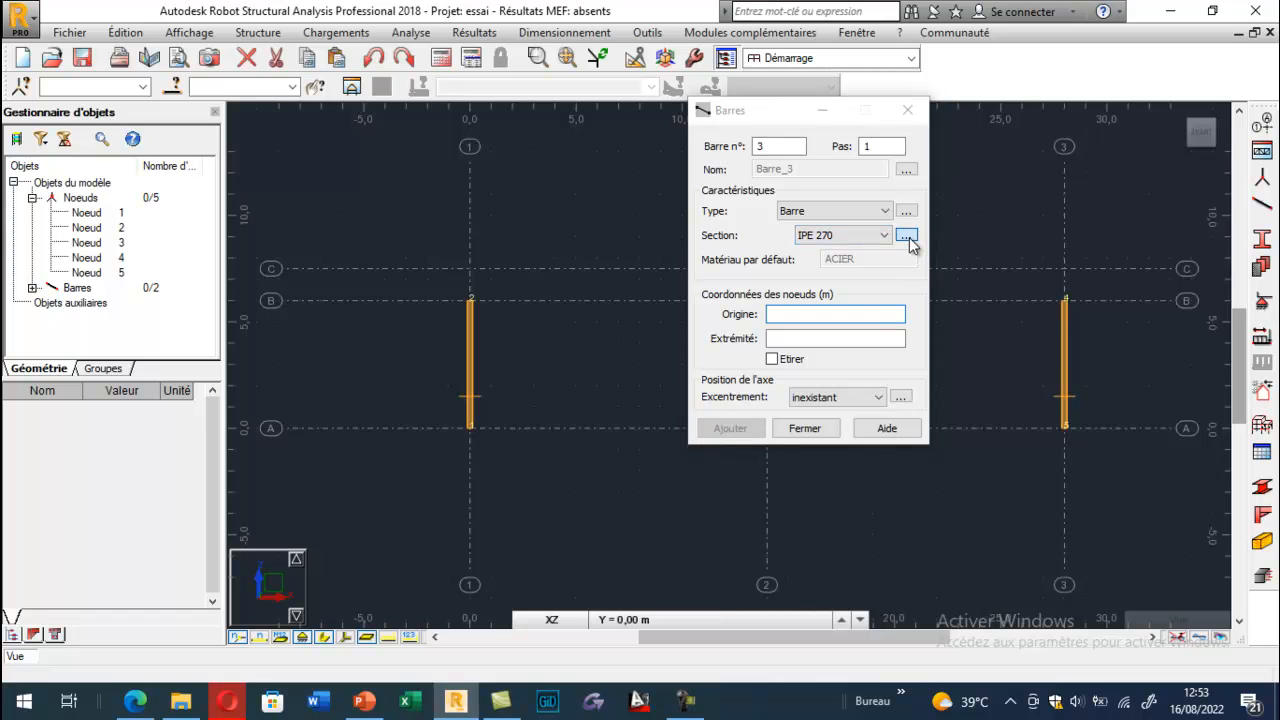
{"action": "left_click_drag", "start_coordinate": [850, 230], "coordinate": [176, 212]}
{"action": "left_click", "coordinate": [323, 292]}
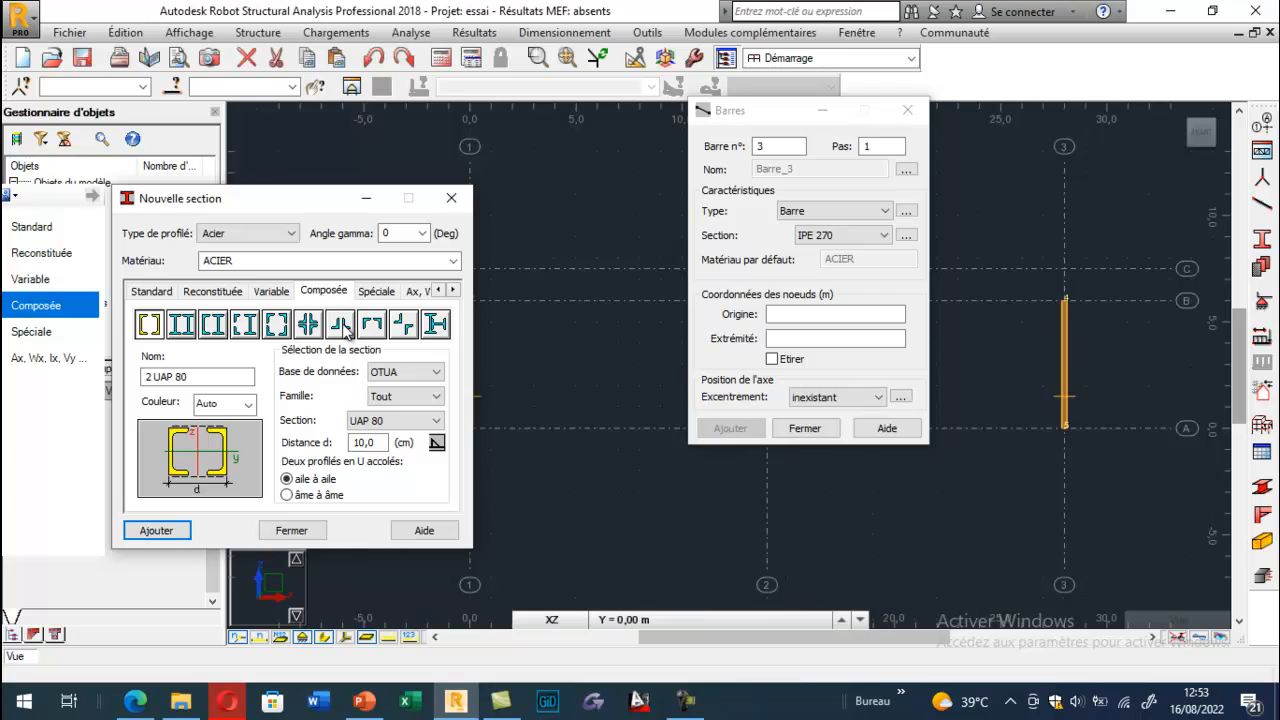
{"action": "left_click", "coordinate": [341, 325]}
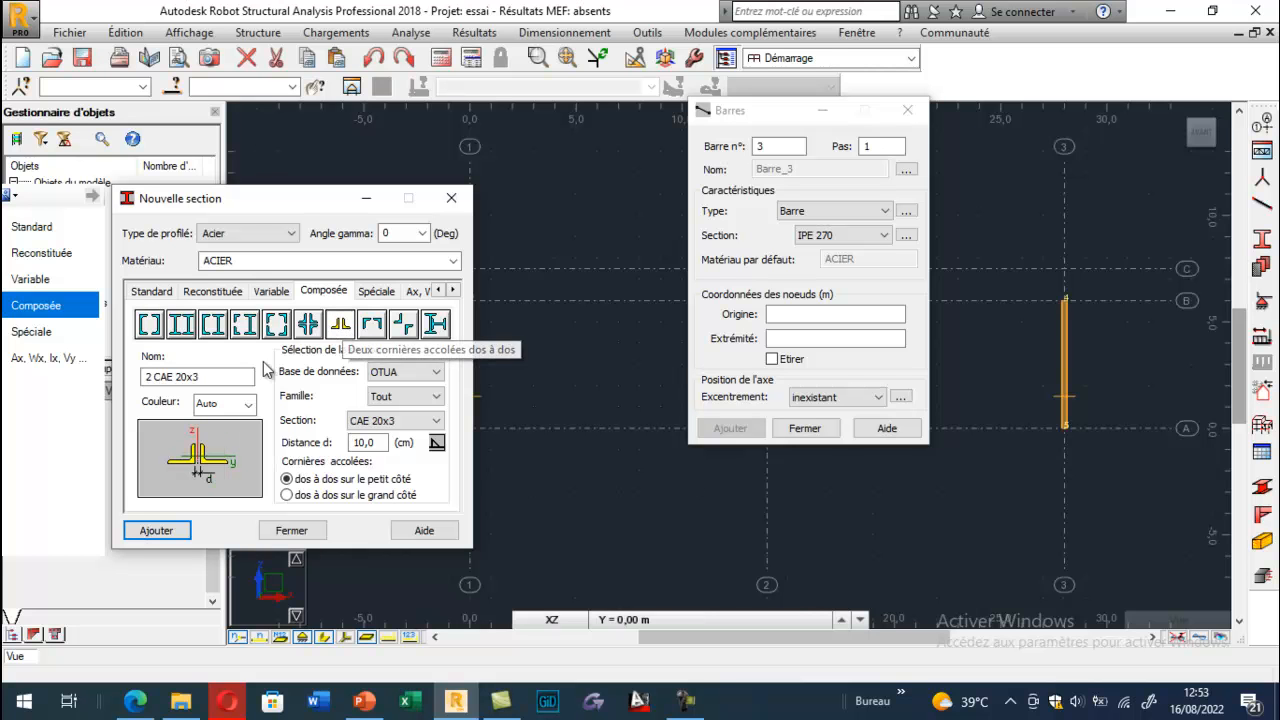
{"action": "left_click", "coordinate": [364, 420]}
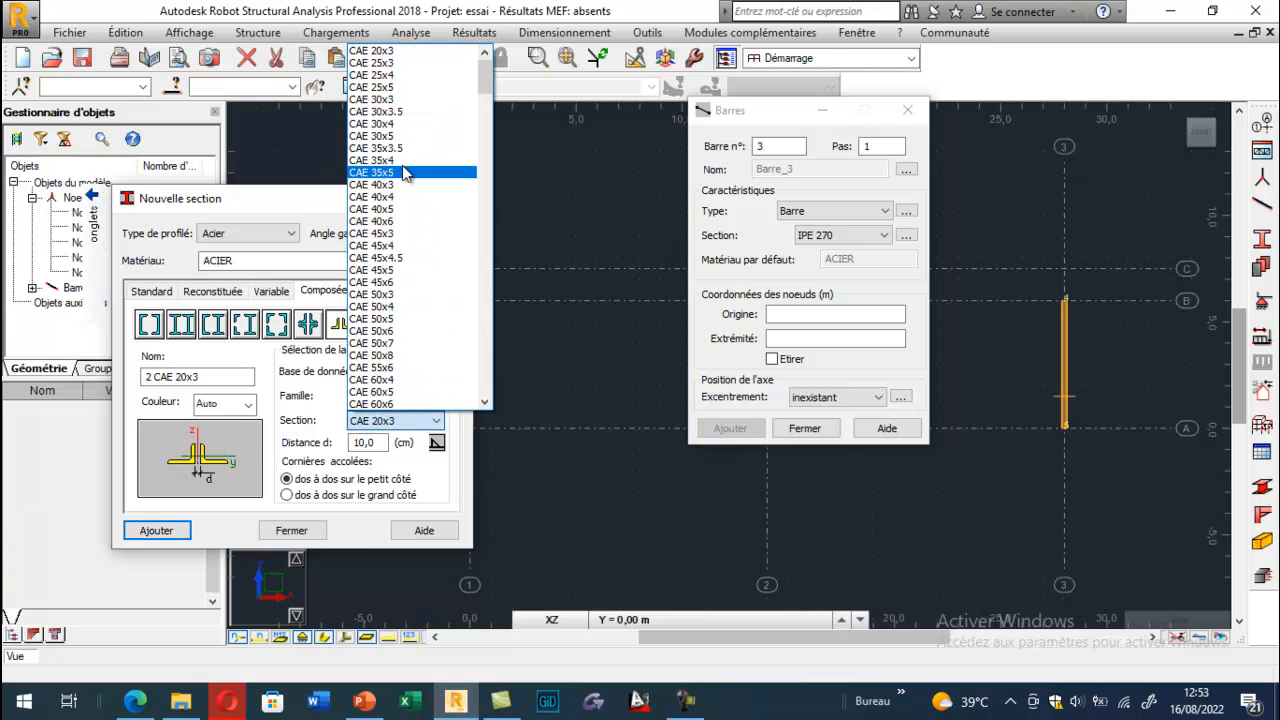
{"action": "scroll", "coordinate": [388, 375], "scroll_direction": "down", "scroll_amount": 2}
{"action": "scroll", "coordinate": [389, 380], "scroll_direction": "down", "scroll_amount": 6}
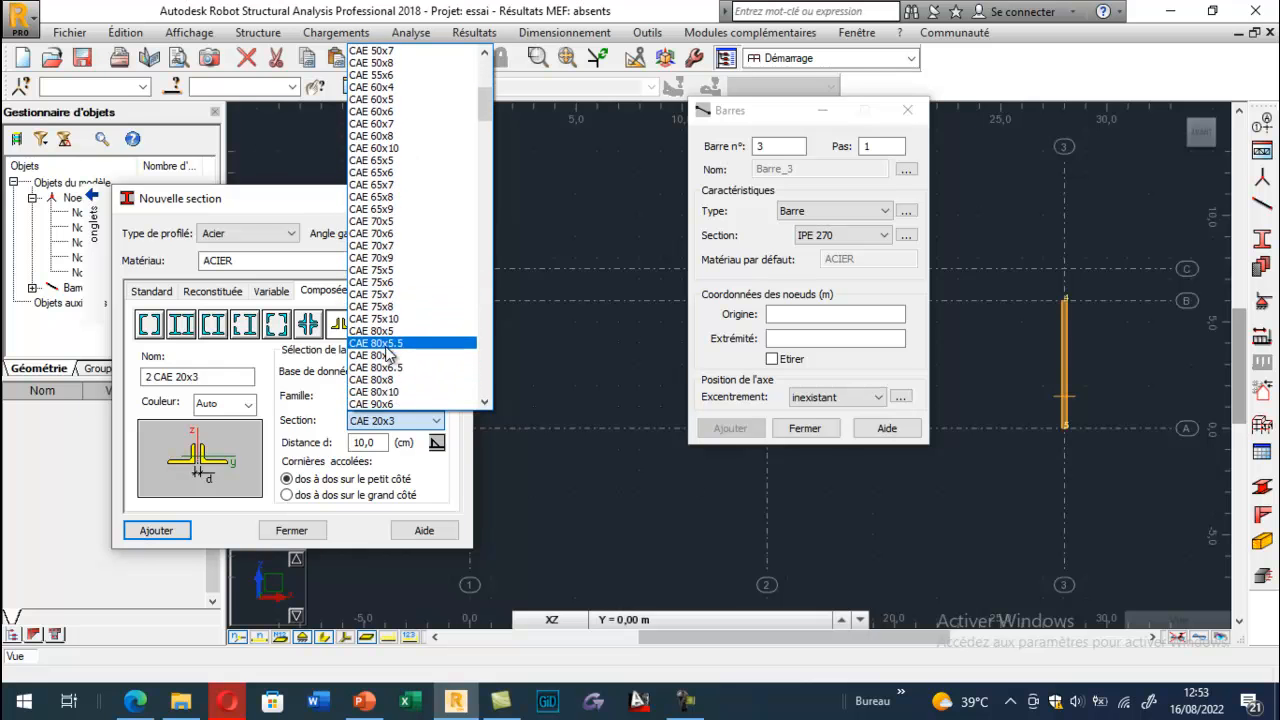
{"action": "left_click", "coordinate": [388, 379]}
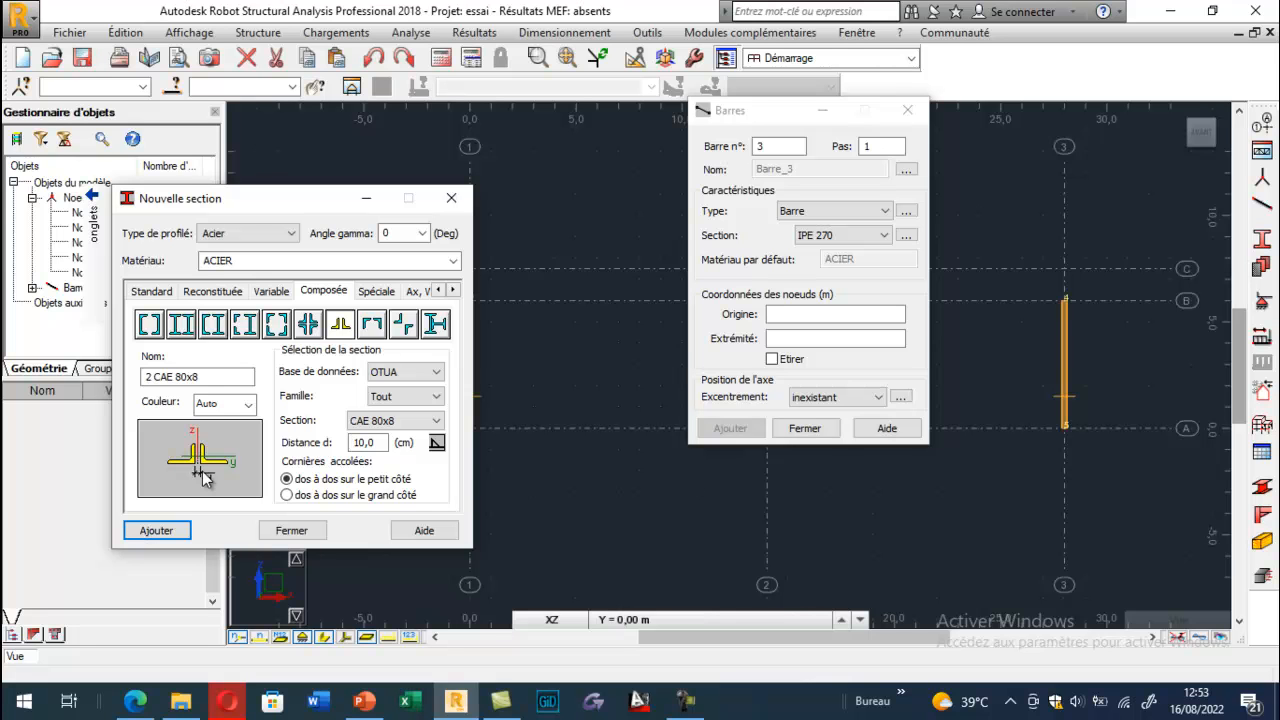
{"action": "left_click_drag", "start_coordinate": [376, 444], "coordinate": [345, 451]}
{"action": "left_click", "coordinate": [160, 531]}
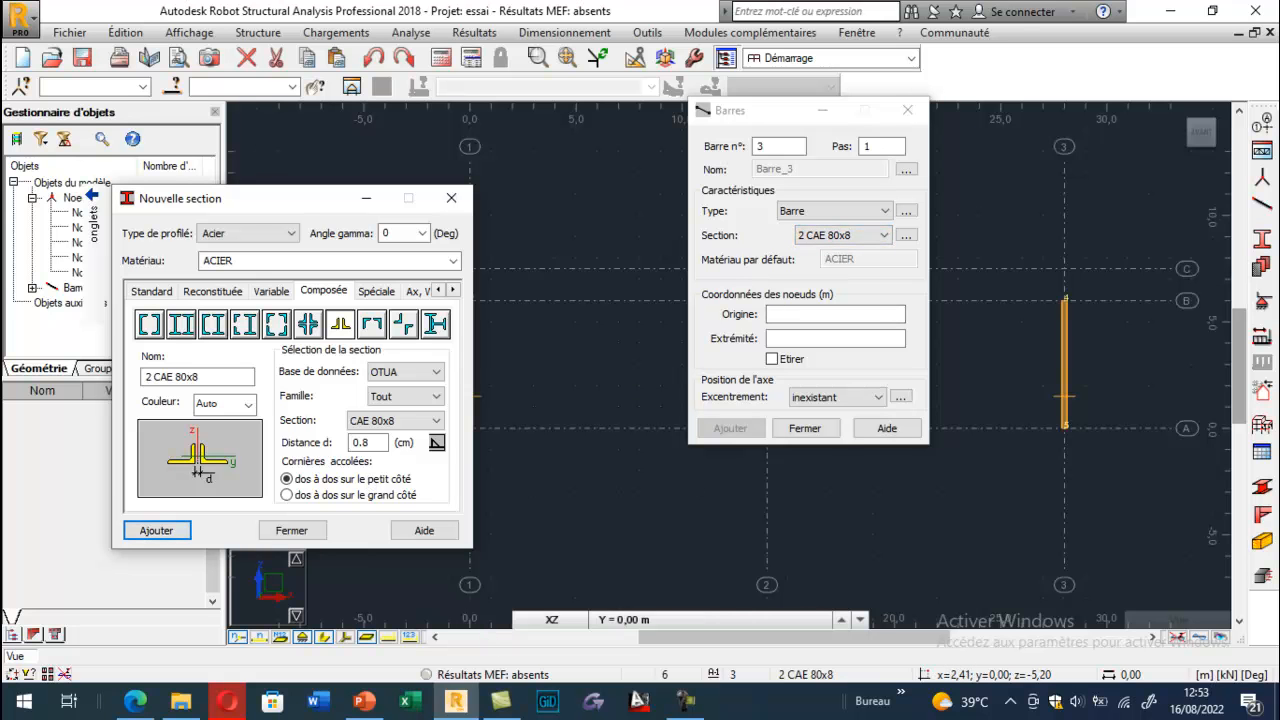
Recheck the section table in the PDF in Edge, and add the back-to-back double-angle section 2 CAE 100x10 in Robot Structural Analysis.
{"action": "left_click", "coordinate": [135, 700]}
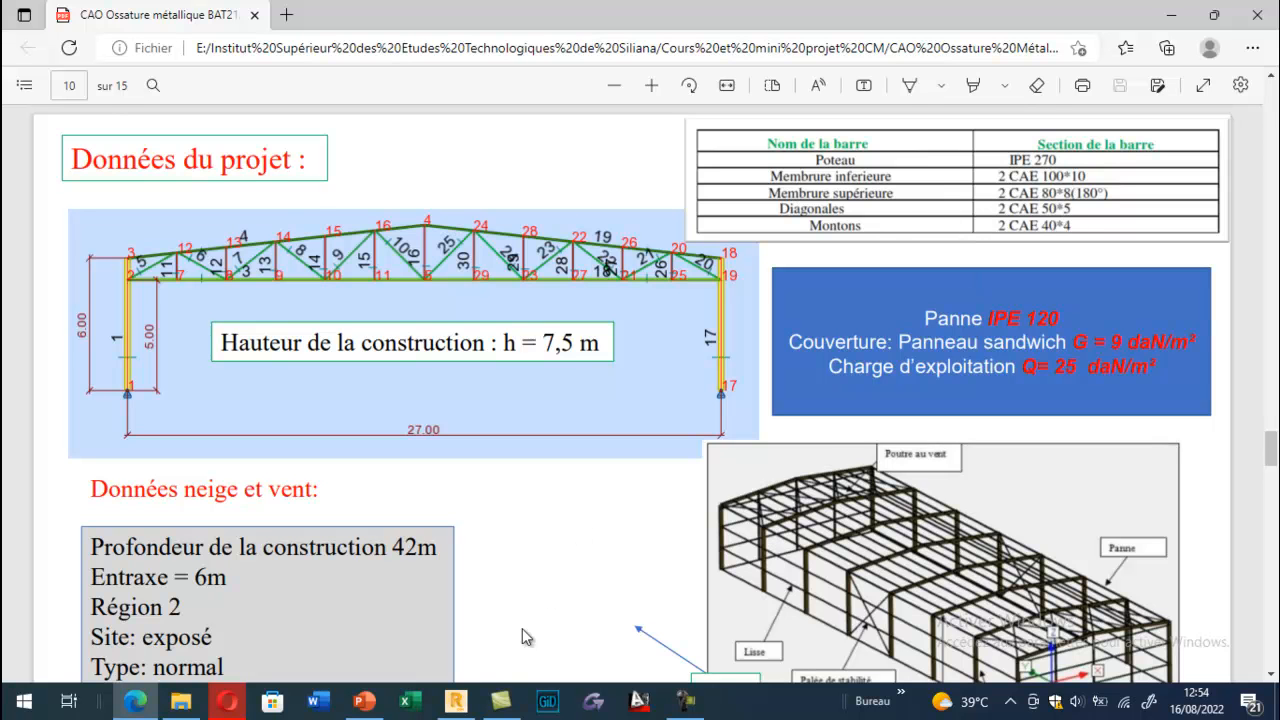
{"action": "left_click", "coordinate": [455, 700]}
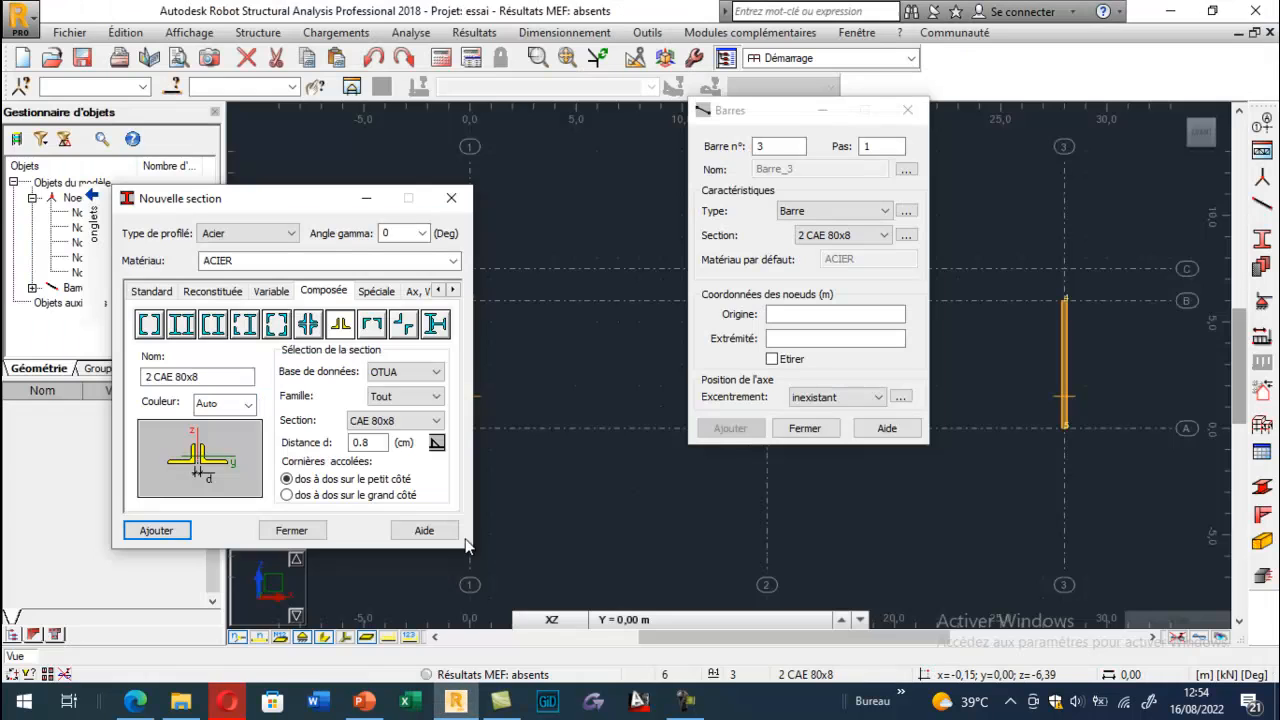
{"action": "left_click", "coordinate": [397, 422]}
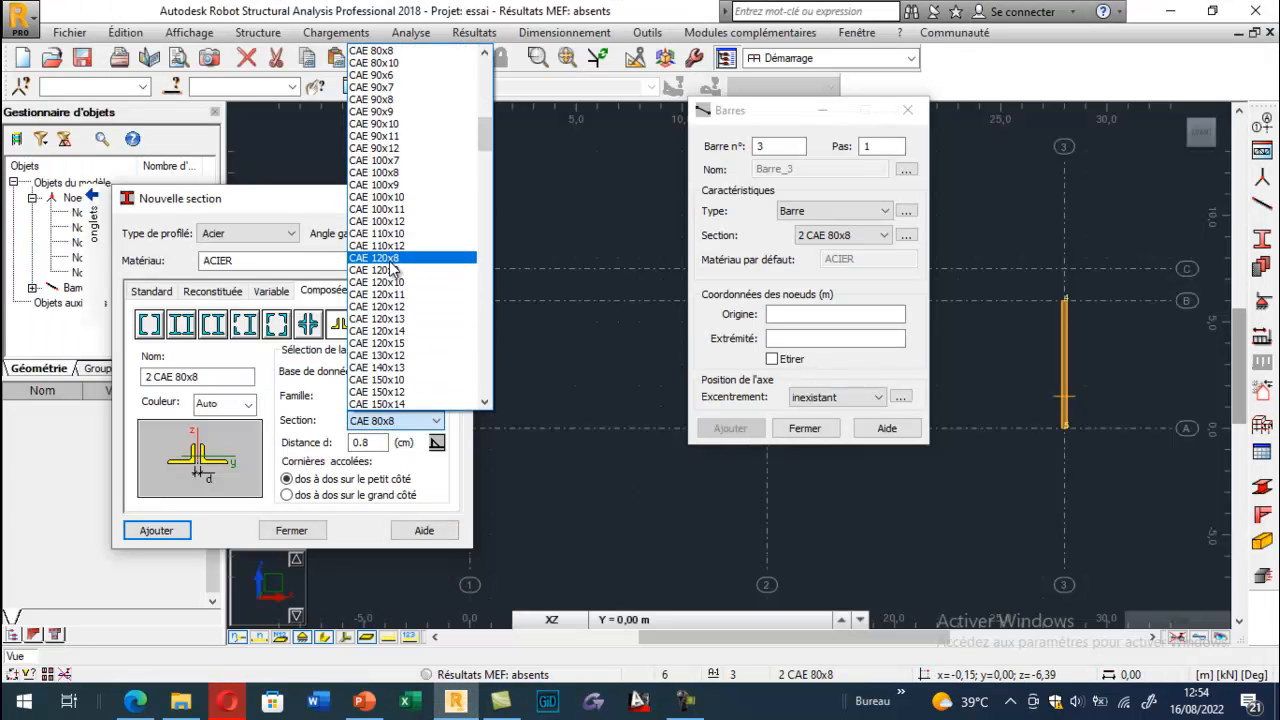
{"action": "left_click", "coordinate": [386, 200]}
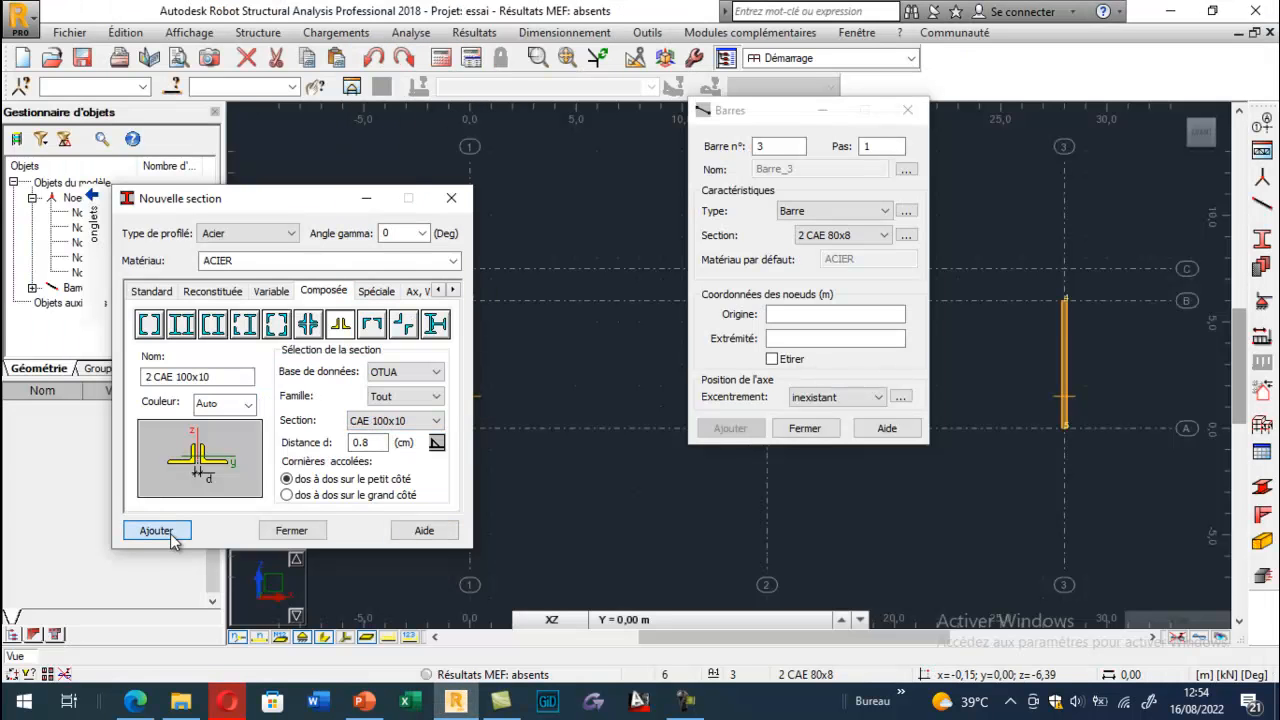
Add the back-to-back double-angle section 2 CAE 40x4 from the OTUA database with a 0.8 cm spacing.
{"action": "left_click", "coordinate": [424, 424]}
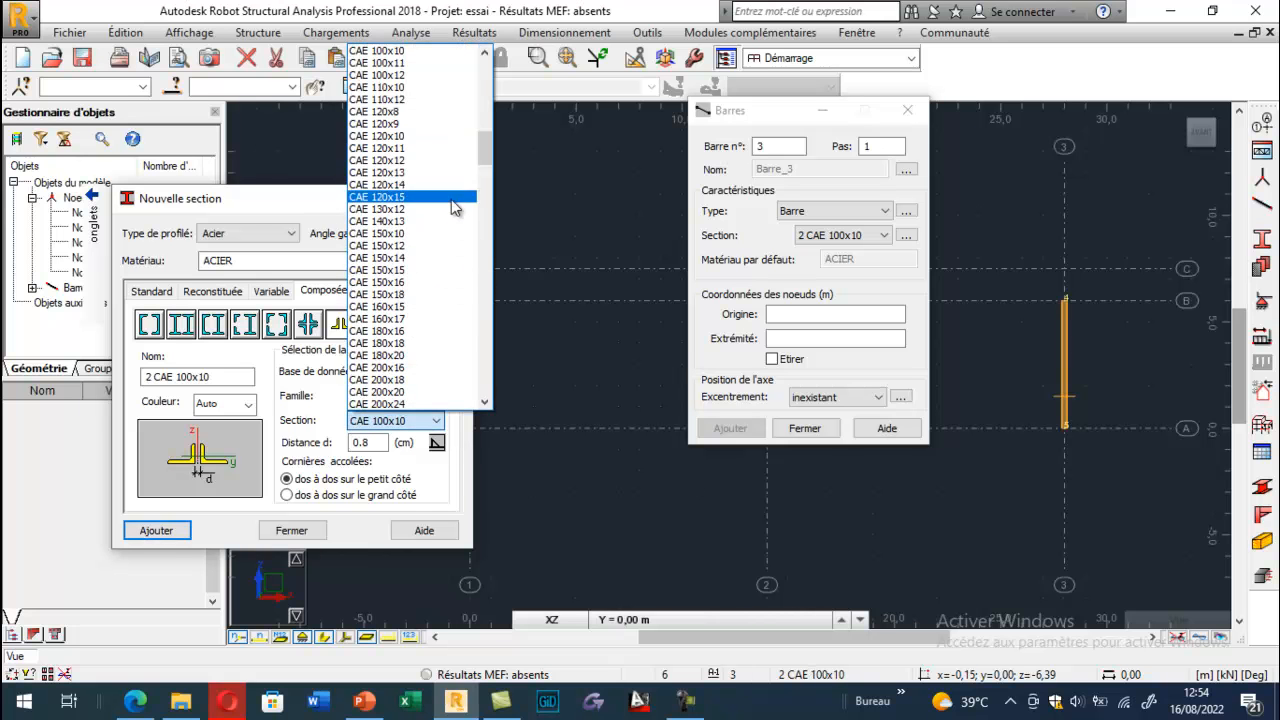
{"action": "scroll", "coordinate": [446, 180], "scroll_direction": "up", "scroll_amount": 1}
{"action": "scroll", "coordinate": [446, 183], "scroll_direction": "up", "scroll_amount": 10}
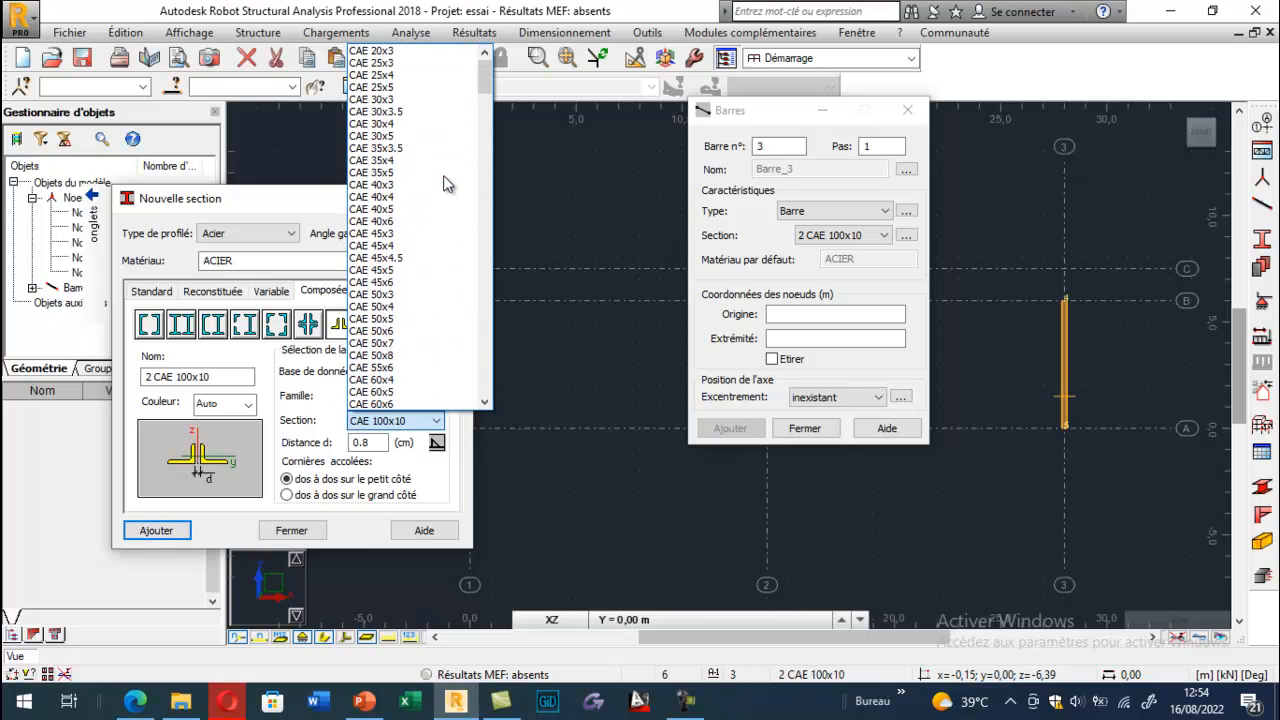
{"action": "left_click", "coordinate": [403, 197]}
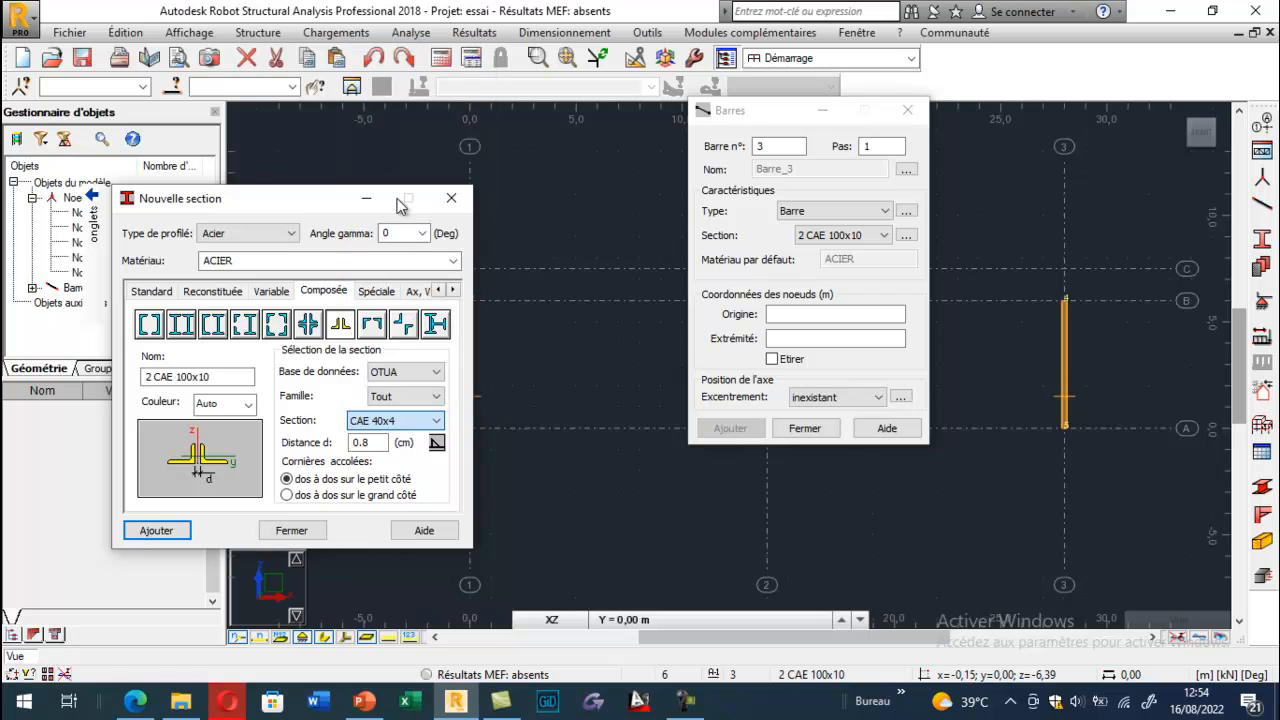
{"action": "left_click", "coordinate": [170, 531]}
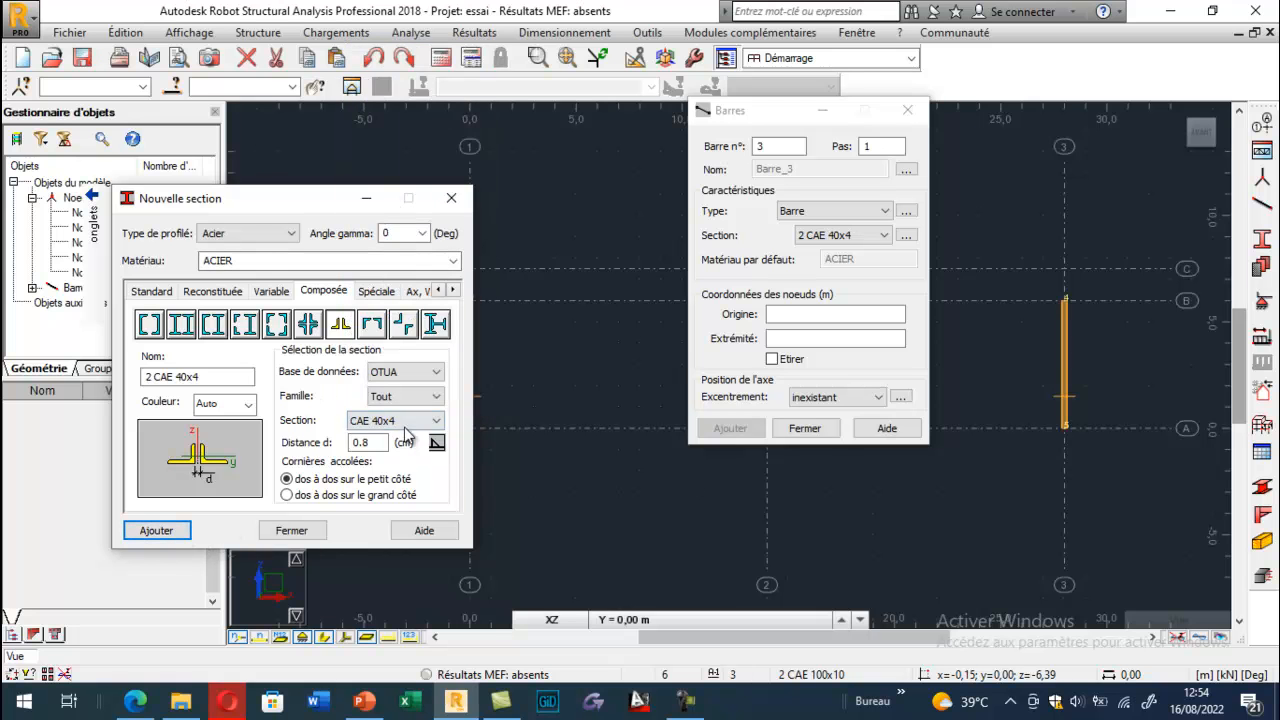
Add the back-to-back double-angle section 2 CAE 50x5 with the same spacing, and close the new section definition.
{"action": "left_click", "coordinate": [406, 421]}
{"action": "left_click", "coordinate": [410, 172]}
{"action": "left_click", "coordinate": [156, 530]}
{"action": "left_click", "coordinate": [292, 530]}
Create the two sloping top chord bars in 2 CAE 80x8 from node 2 to ridge node 3 and on to node 4.
{"action": "left_click", "coordinate": [885, 236]}
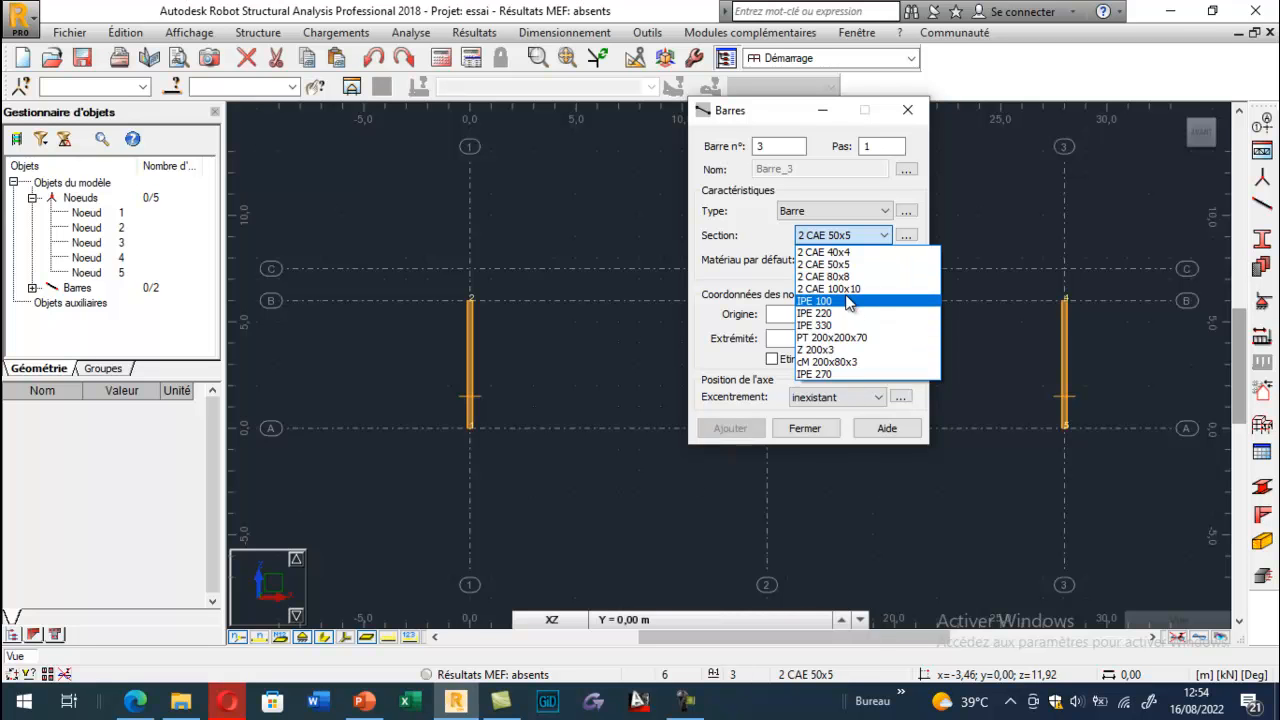
{"action": "left_click", "coordinate": [840, 280]}
{"action": "left_click_drag", "start_coordinate": [762, 110], "coordinate": [94, 99]}
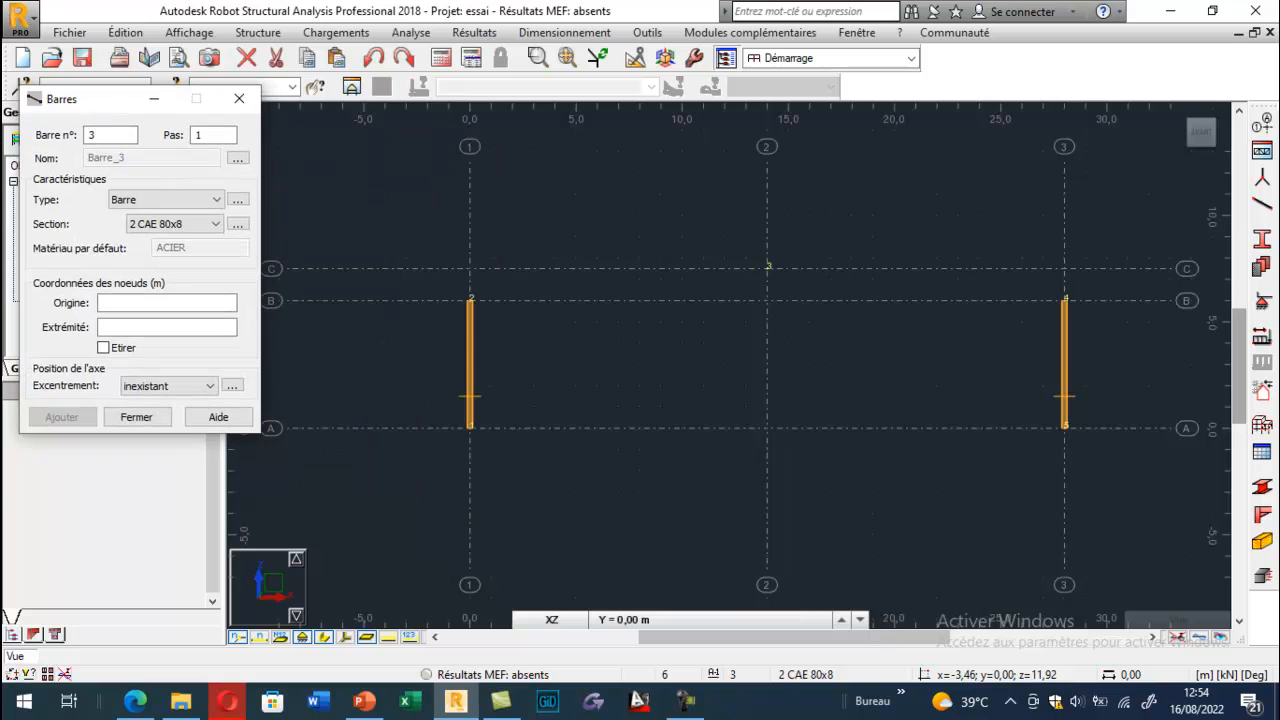
{"action": "left_click", "coordinate": [470, 300]}
{"action": "left_click", "coordinate": [766, 268]}
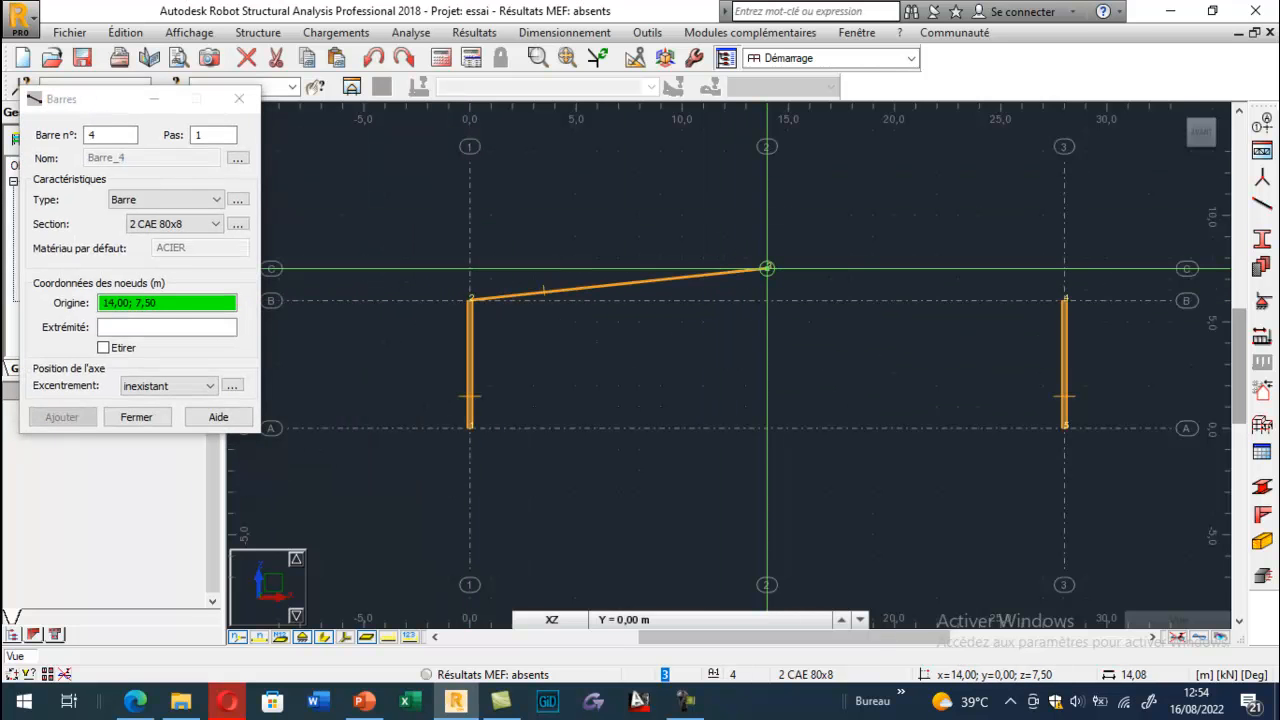
{"action": "left_click", "coordinate": [1064, 300]}
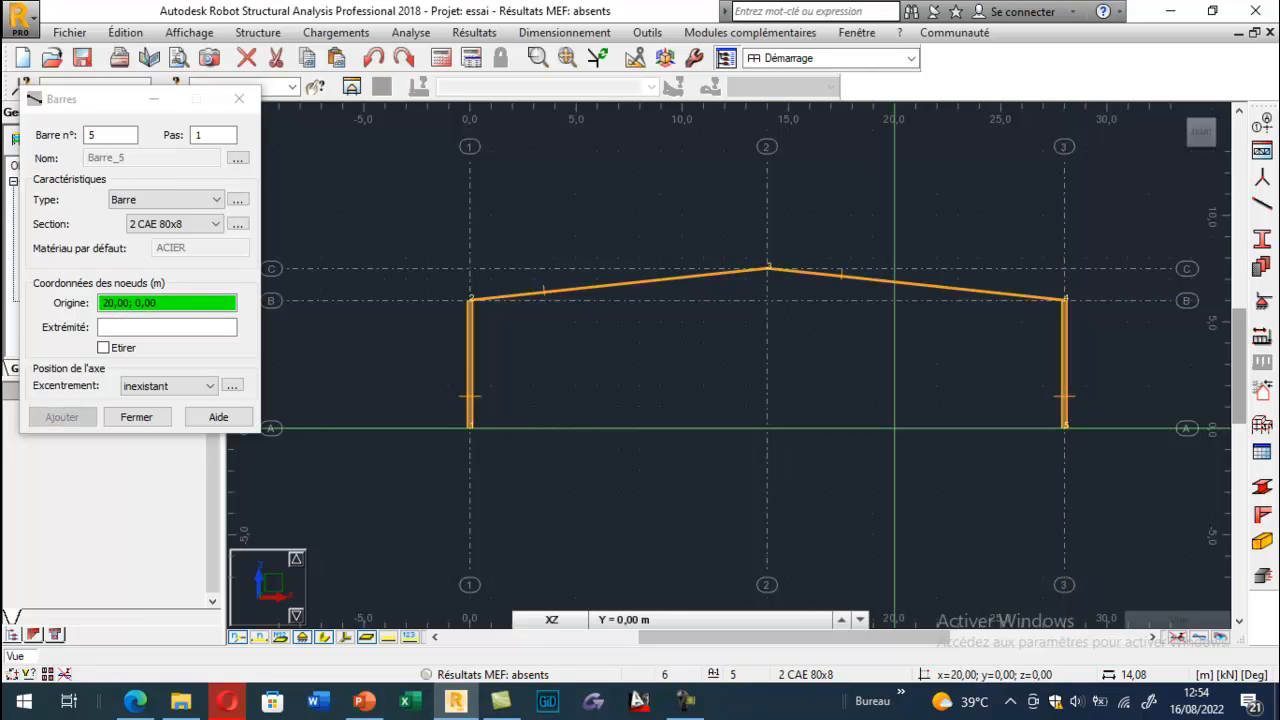
{"action": "left_click", "coordinate": [239, 98]}
Check the frame heights in the PDF in Edge, and add a Z construction line in Robot Structural Analysis, repeated once at 5 m from position 0.
{"action": "left_click", "coordinate": [135, 700]}
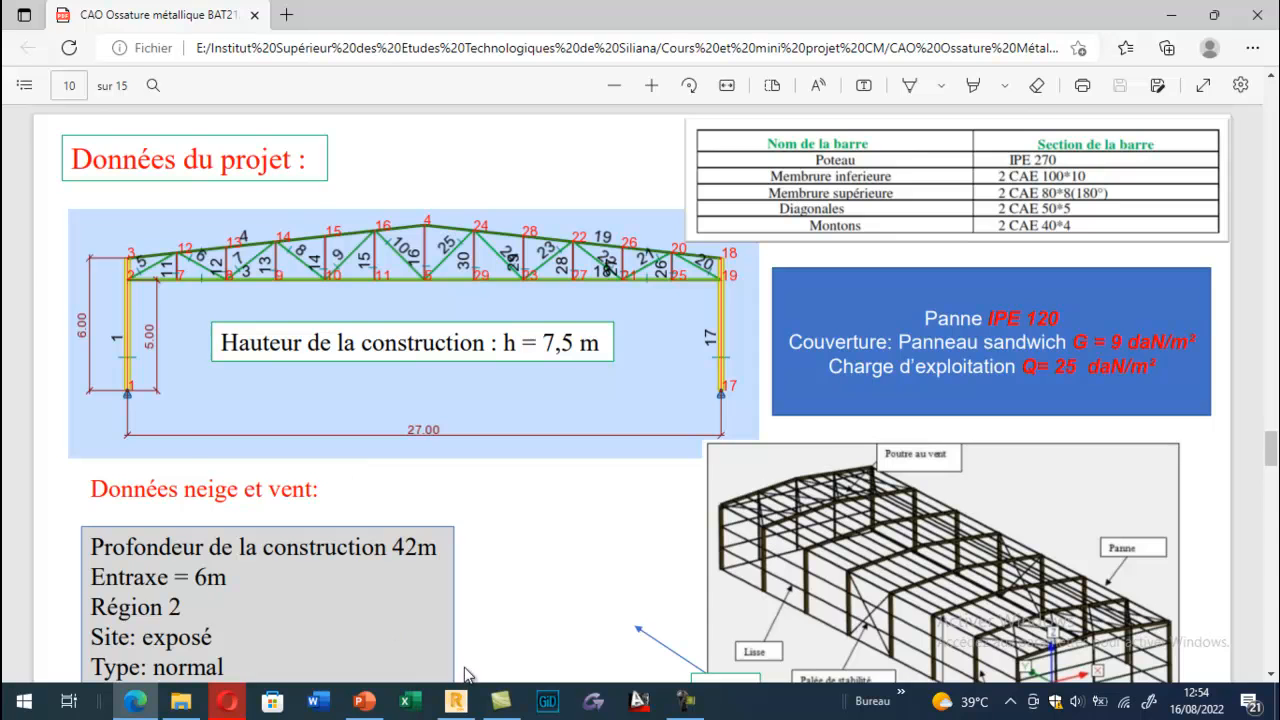
{"action": "left_click", "coordinate": [455, 700]}
{"action": "left_click", "coordinate": [1266, 128]}
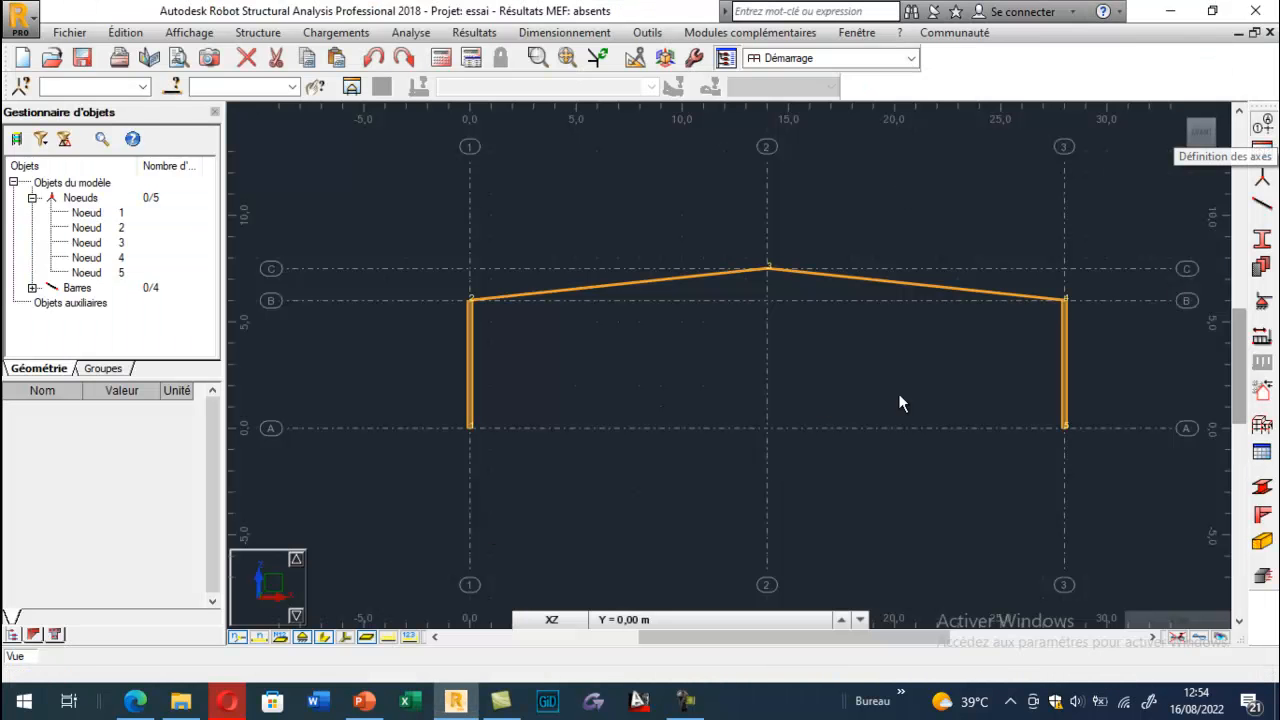
{"action": "left_click", "coordinate": [681, 320]}
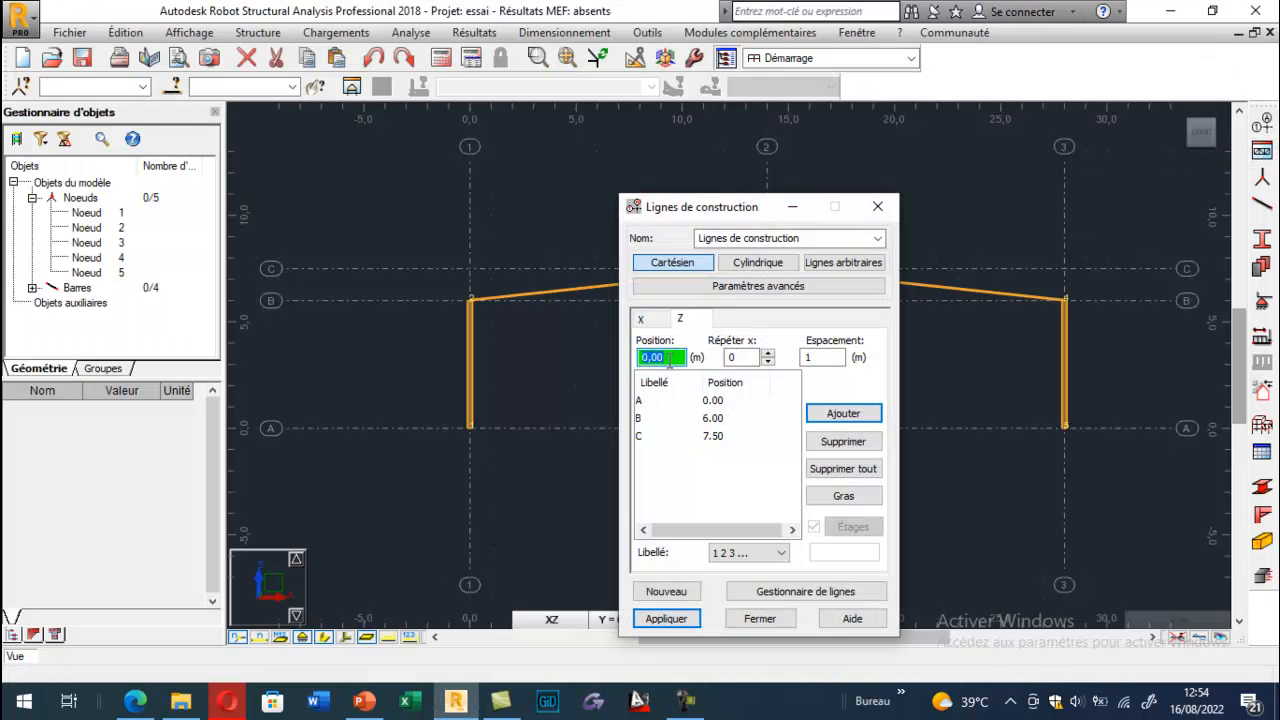
{"action": "left_click", "coordinate": [768, 353]}
{"action": "key", "text": "Tab"}
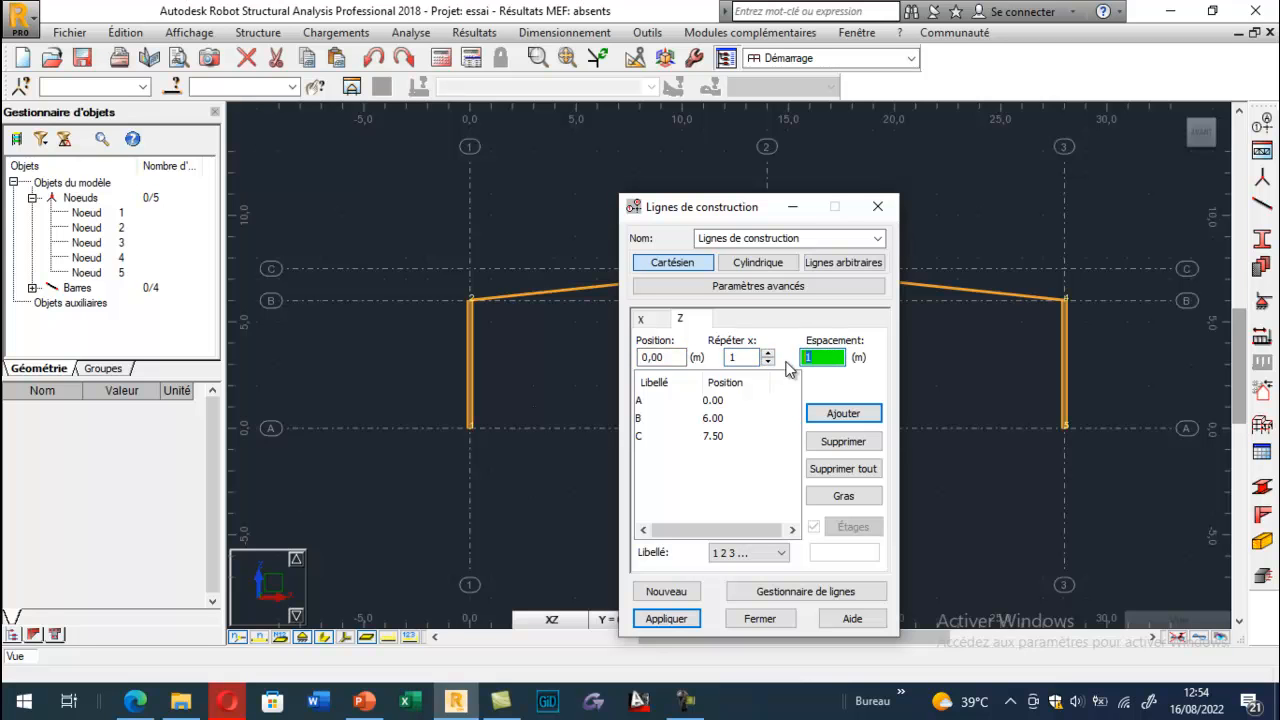
{"action": "left_click", "coordinate": [838, 415]}
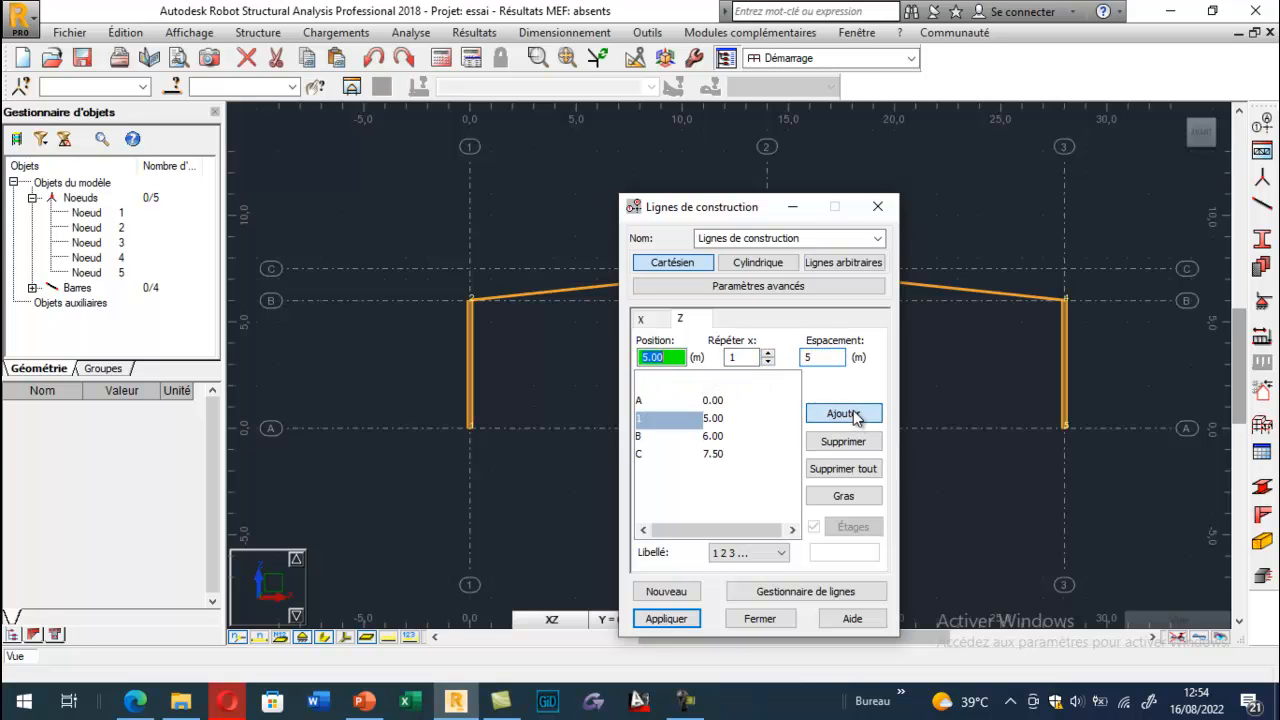
{"action": "left_click", "coordinate": [755, 620]}
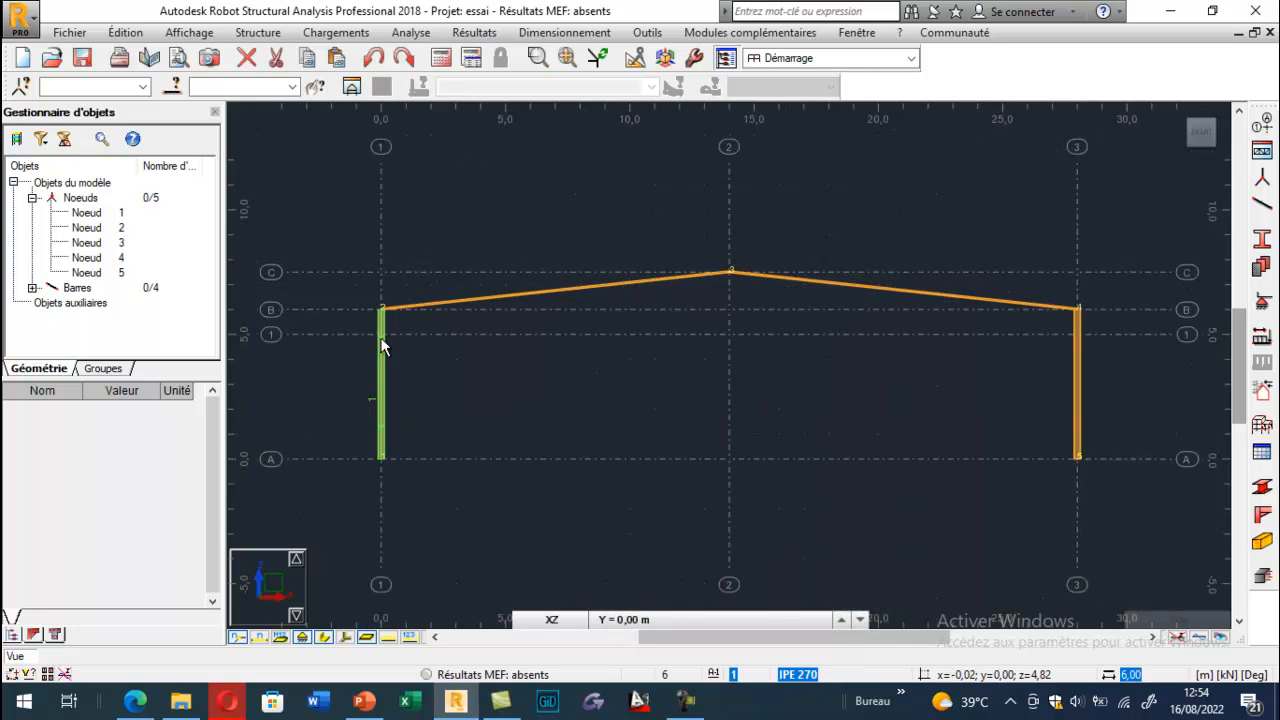
Create the two bottom chord bars in 2 CAE 100x10 along the 5 m line, from (0; 5) to (14; 5) and on to (28; 5).
{"action": "left_click", "coordinate": [1262, 205]}
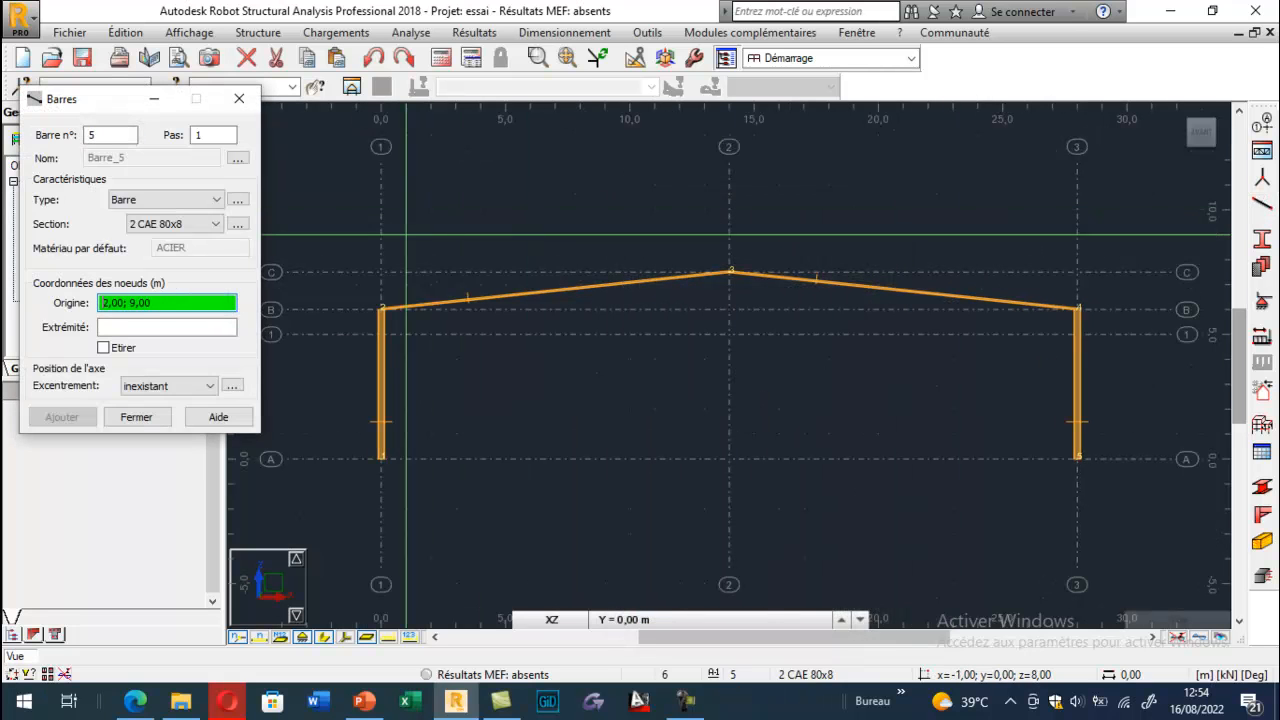
{"action": "left_click", "coordinate": [183, 225]}
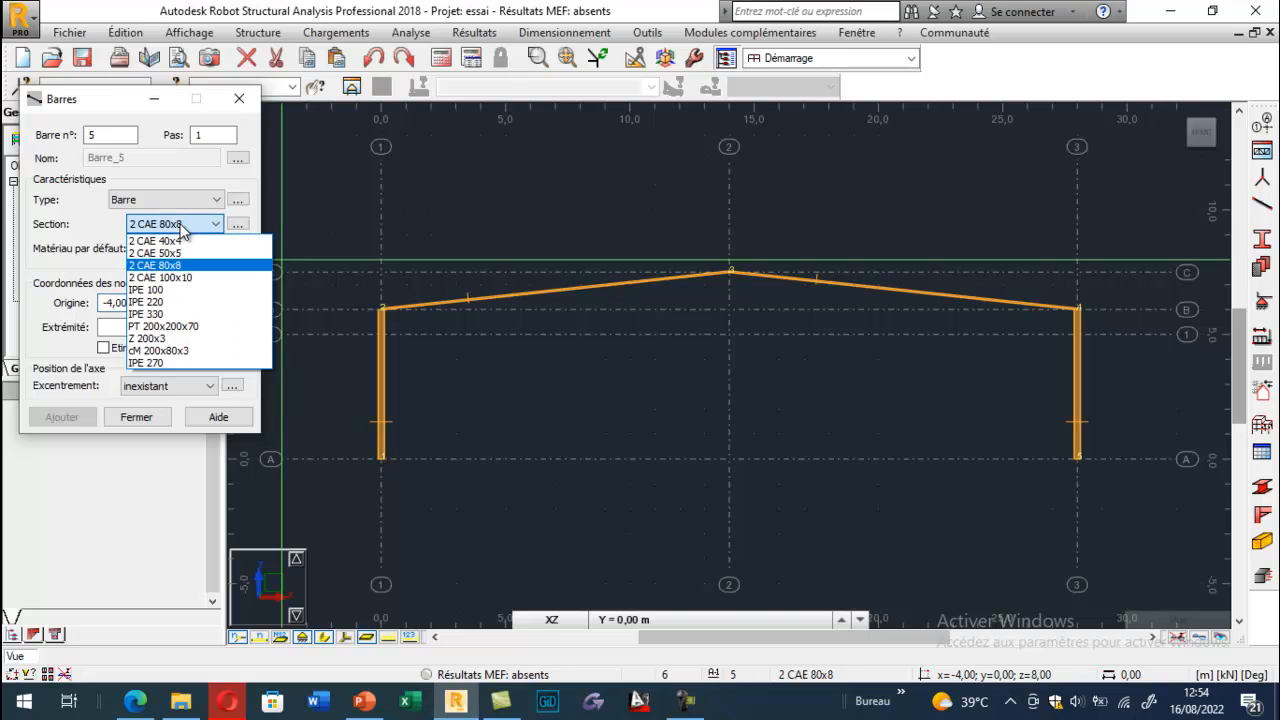
{"action": "left_click", "coordinate": [160, 277]}
{"action": "left_click", "coordinate": [381, 334]}
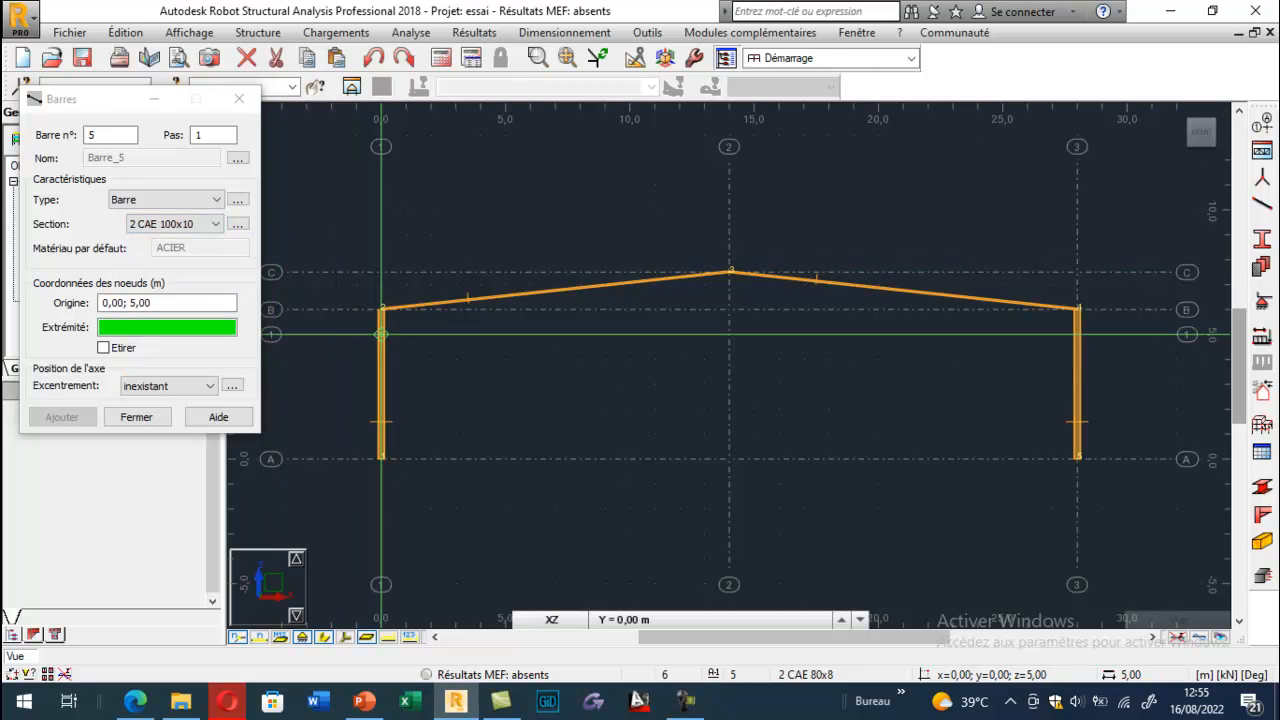
{"action": "left_click", "coordinate": [730, 334]}
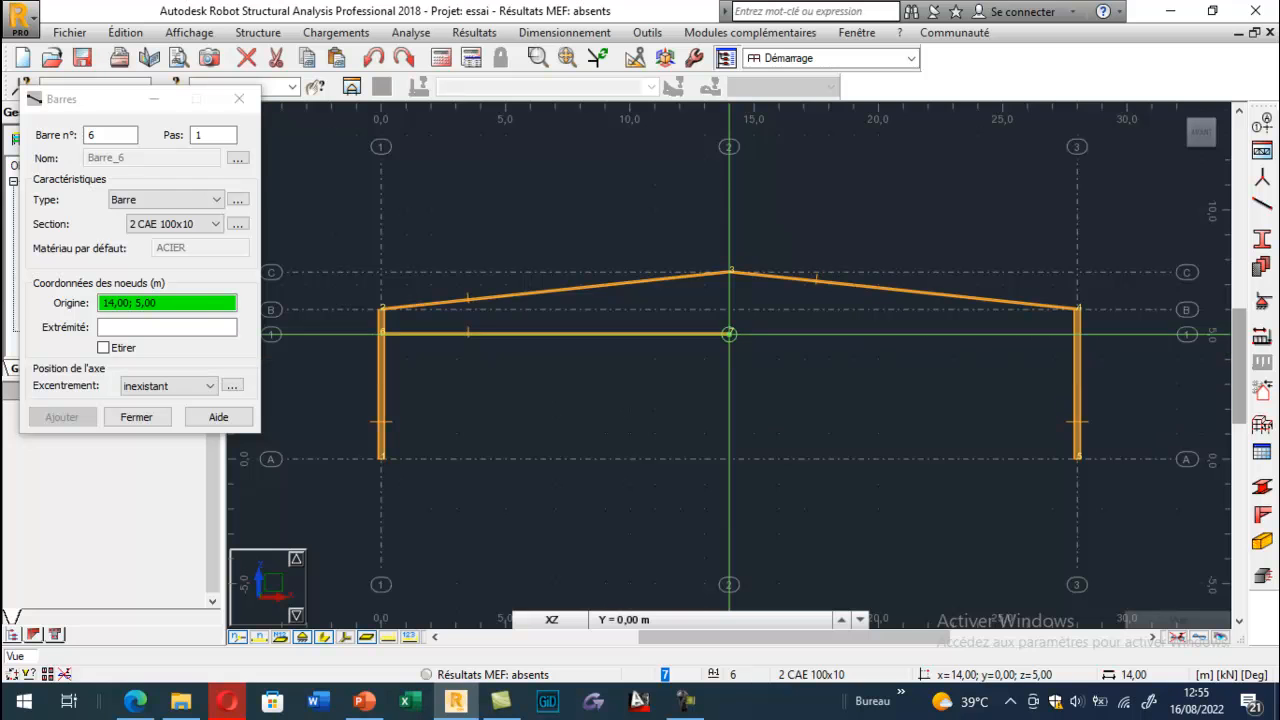
{"action": "left_click", "coordinate": [730, 334]}
{"action": "left_click", "coordinate": [1077, 334]}
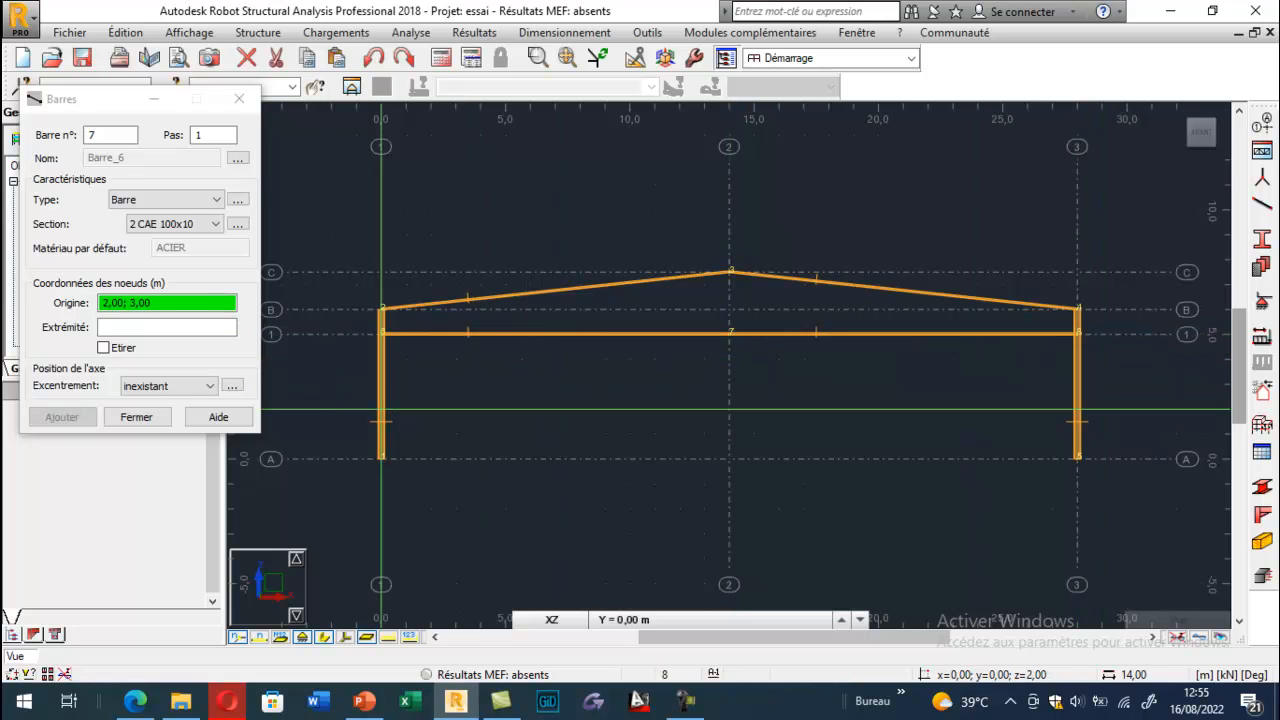
{"action": "left_click", "coordinate": [137, 417]}
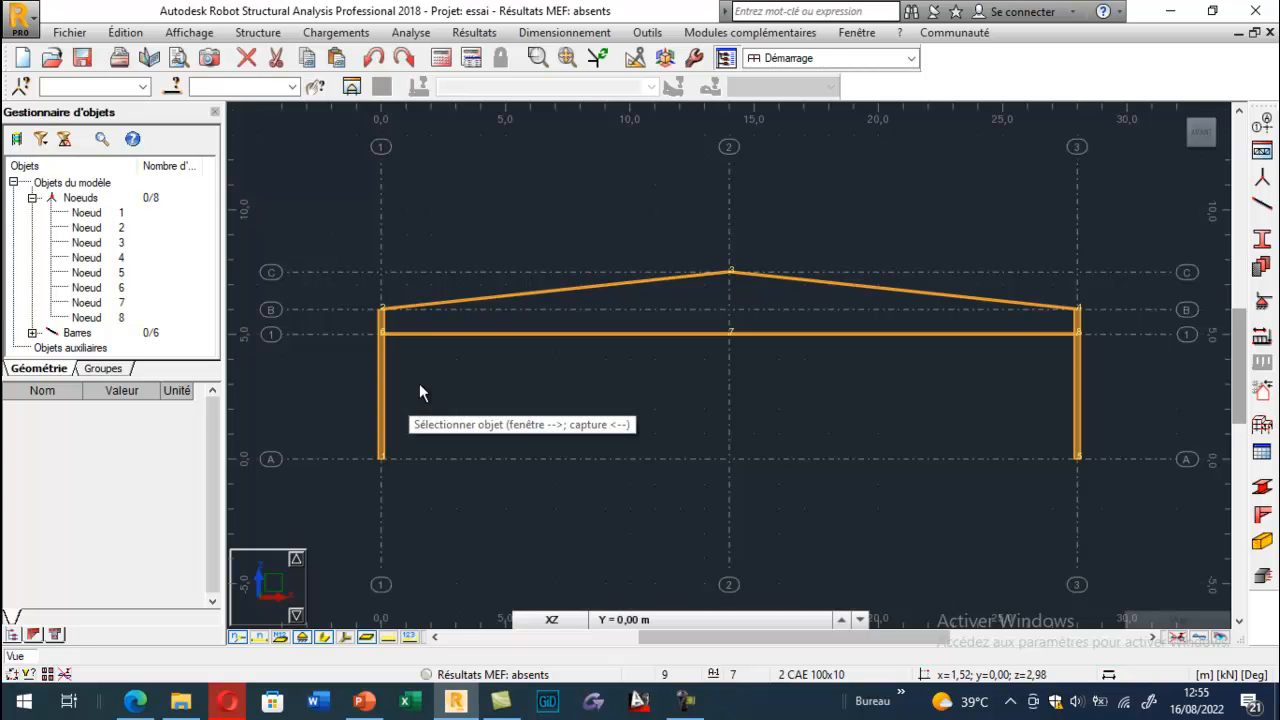
Turn on the colour legend by section for the bars in the display attributes.
{"action": "right_click", "coordinate": [455, 201]}
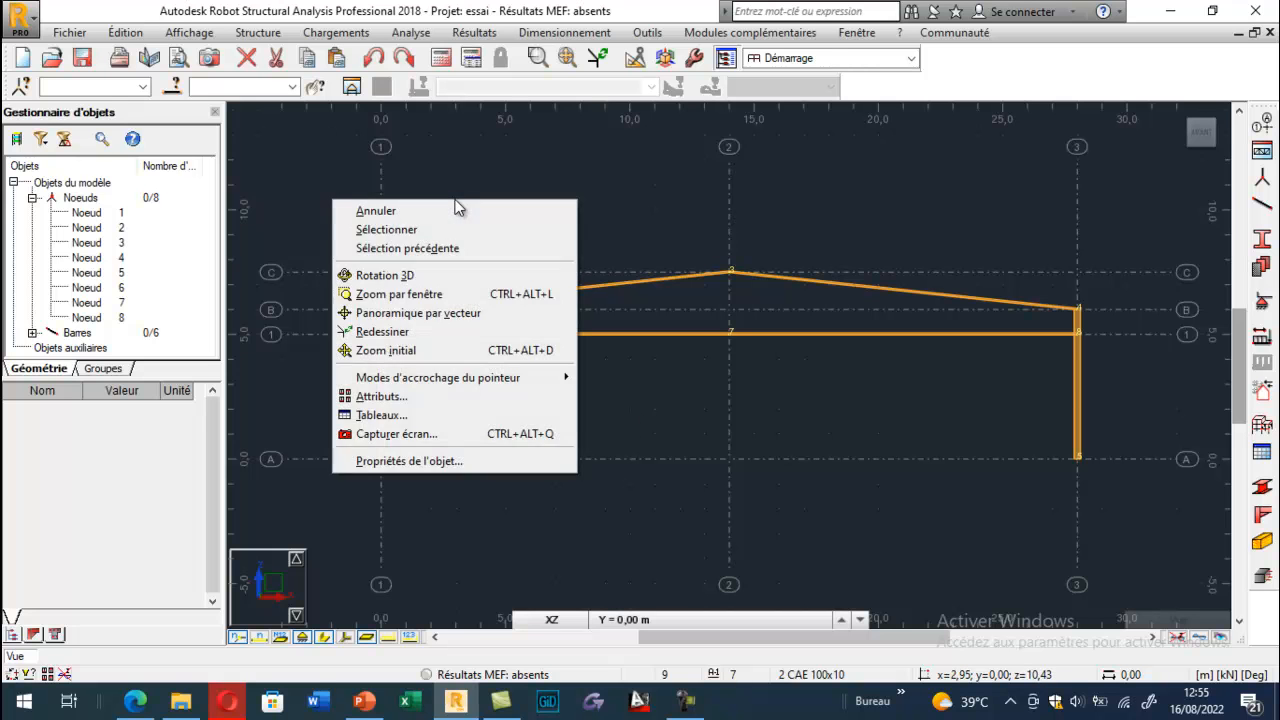
{"action": "left_click", "coordinate": [381, 396]}
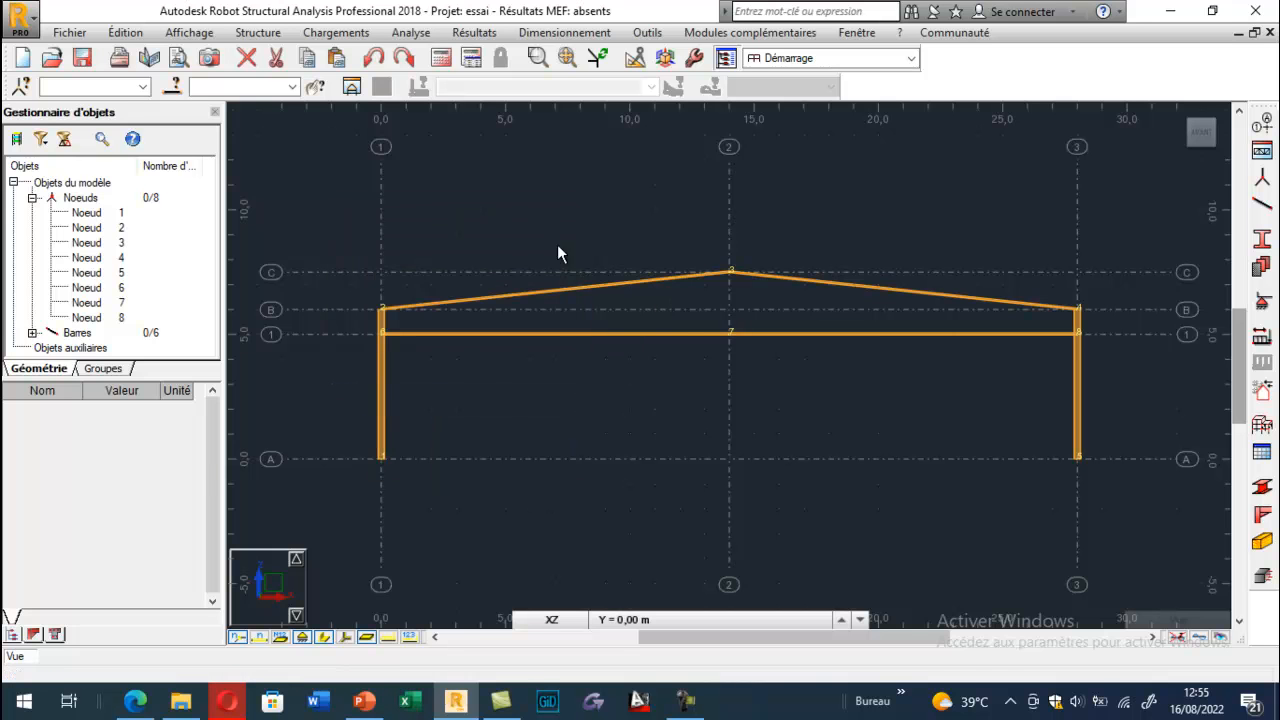
{"action": "left_click", "coordinate": [178, 256]}
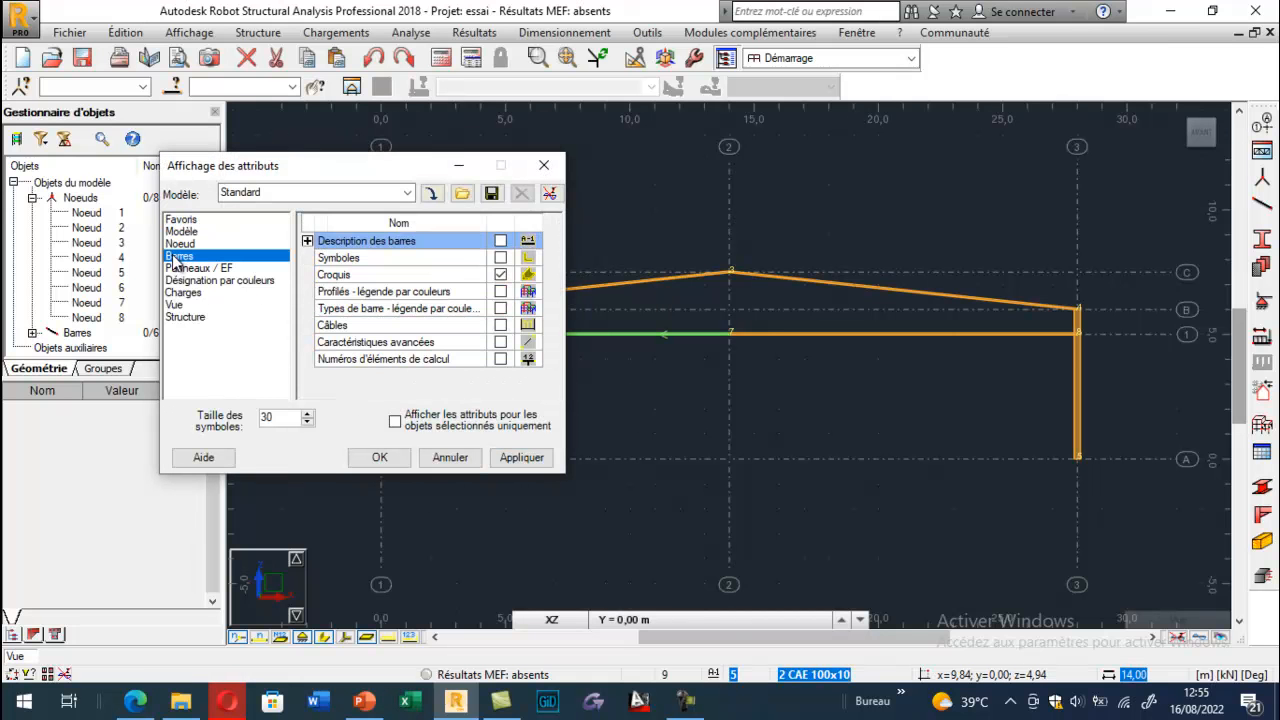
{"action": "left_click", "coordinate": [500, 291]}
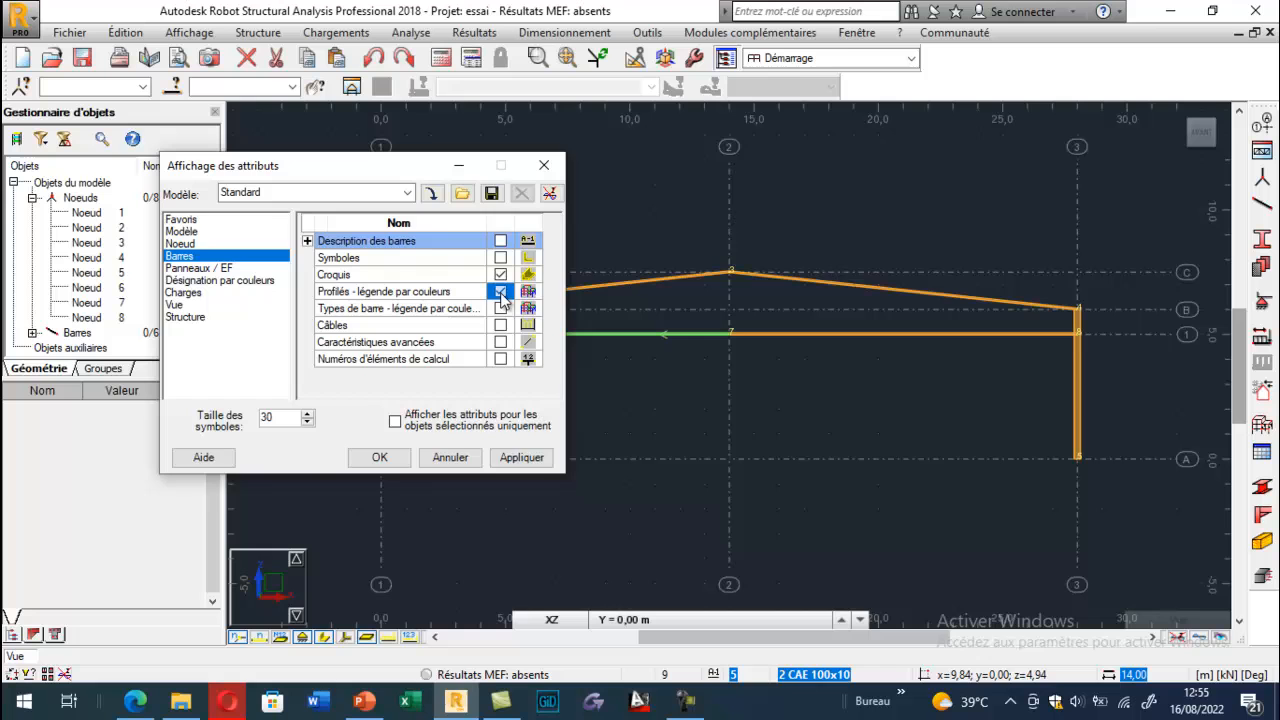
{"action": "left_click", "coordinate": [522, 460]}
{"action": "left_click", "coordinate": [404, 462]}
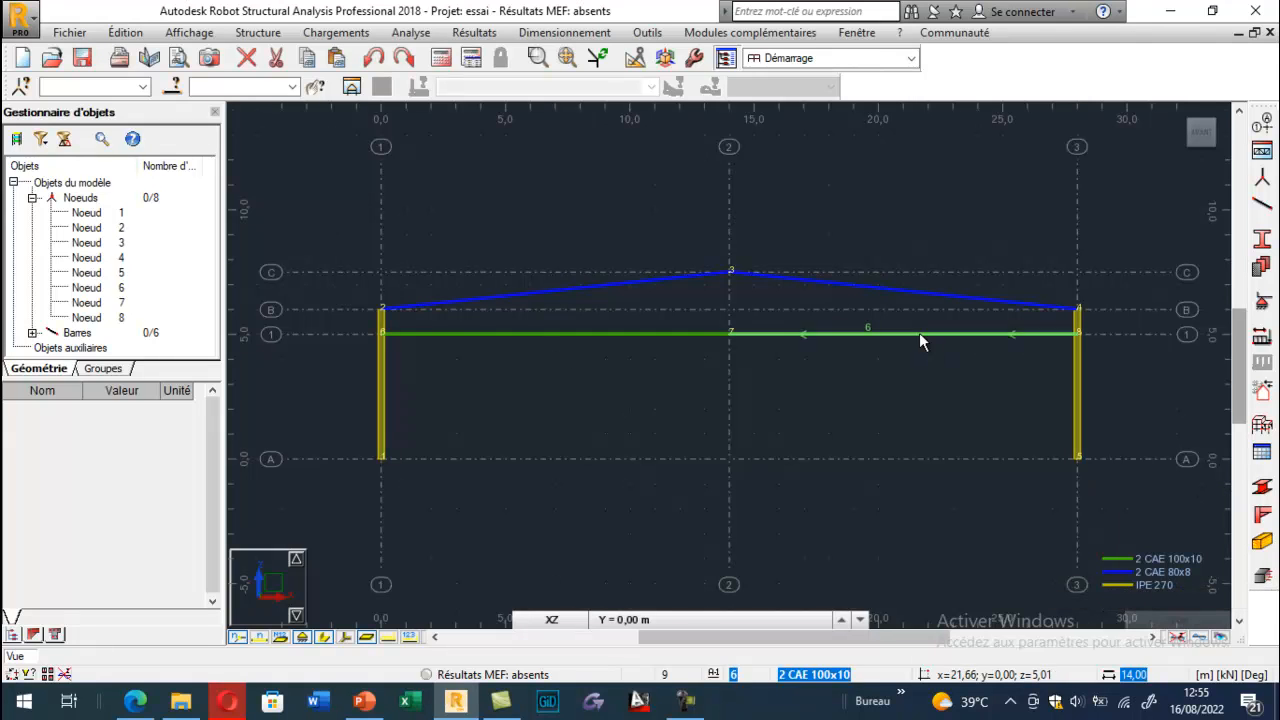
Check the truss layout in the PDF in Edge, and divide bars 3 and 5 into 6 segments in Robot, generating nodes without splitting the bars.
{"action": "left_click", "coordinate": [33, 333]}
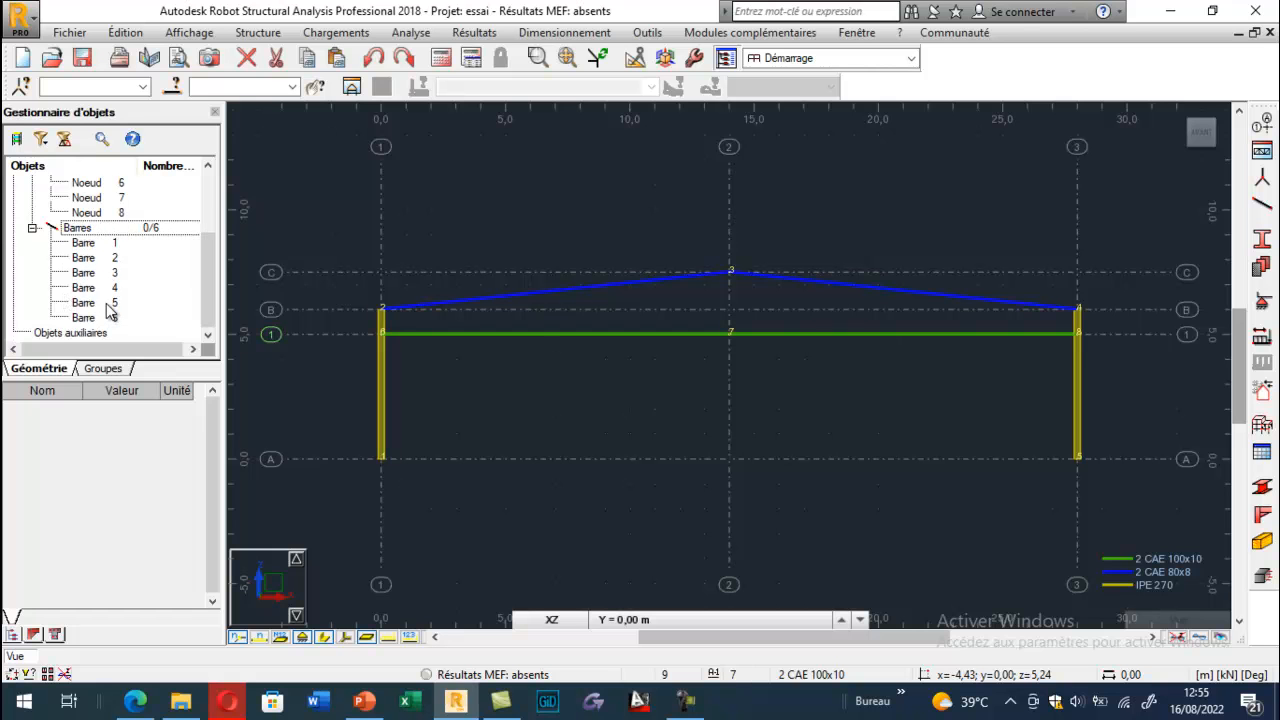
{"action": "left_click", "coordinate": [135, 700]}
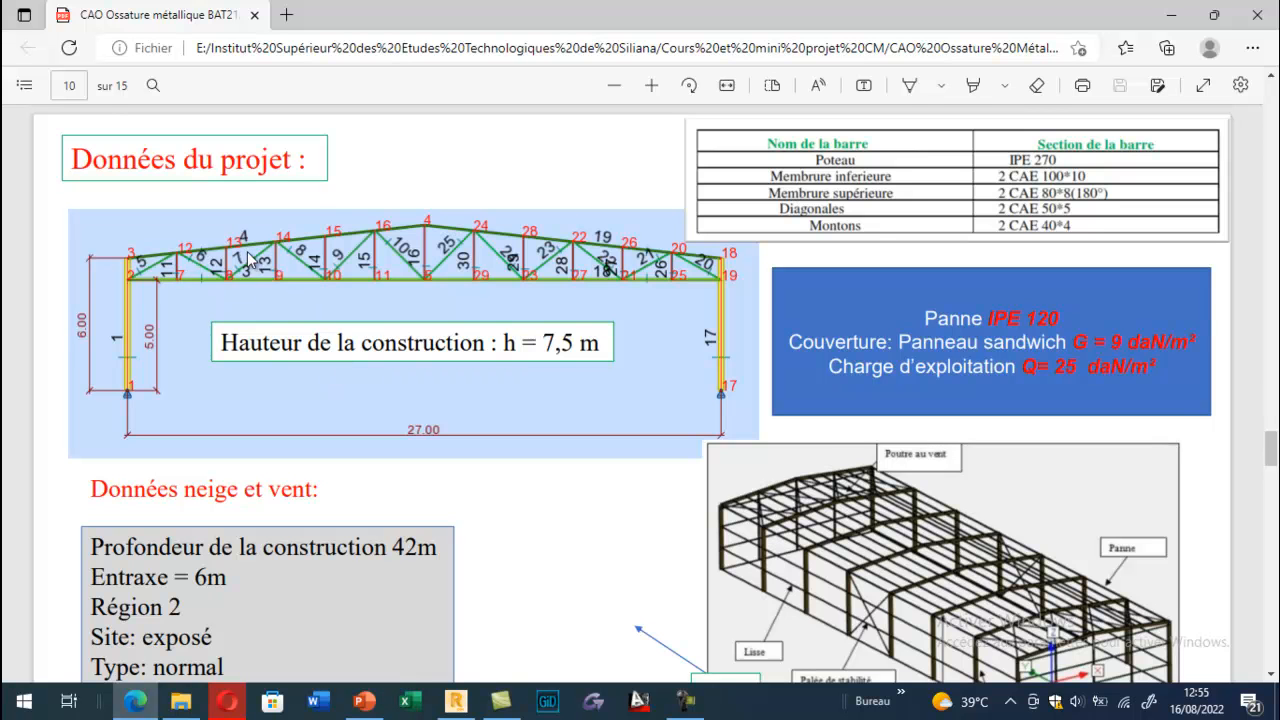
{"action": "left_click", "coordinate": [457, 700]}
{"action": "left_click", "coordinate": [583, 329]}
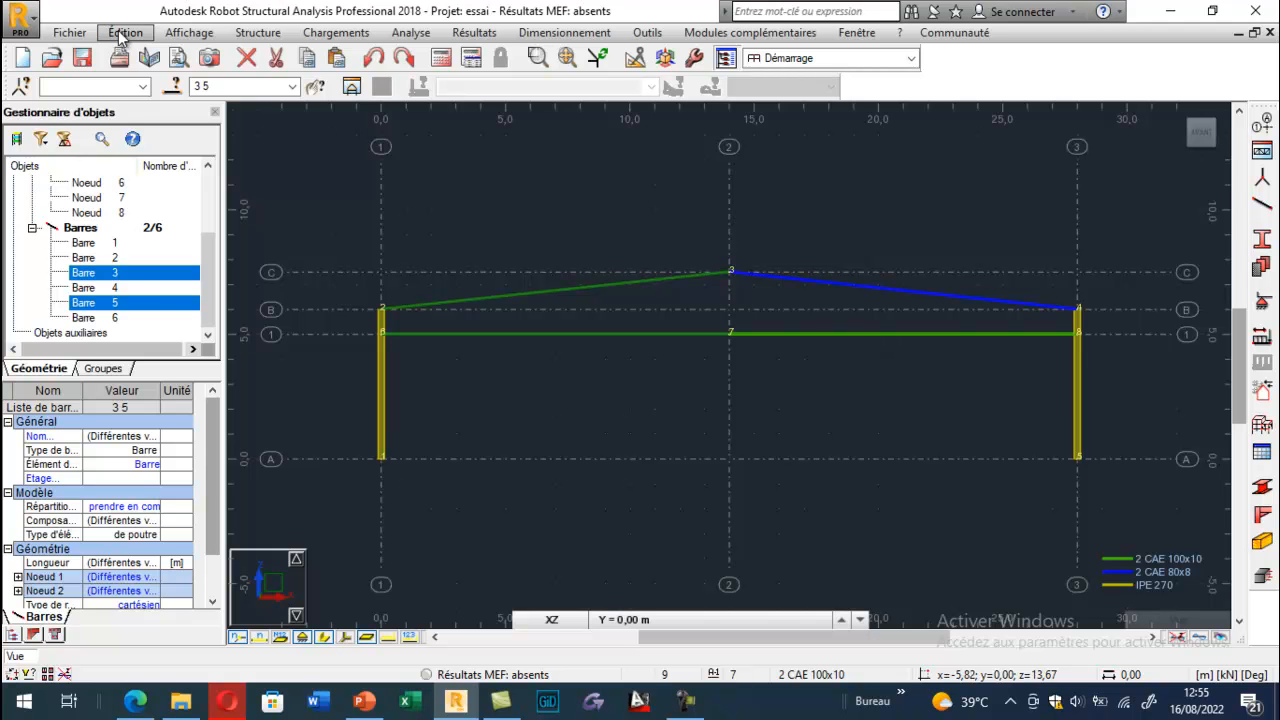
{"action": "left_click", "coordinate": [120, 35]}
{"action": "left_click", "coordinate": [160, 350]}
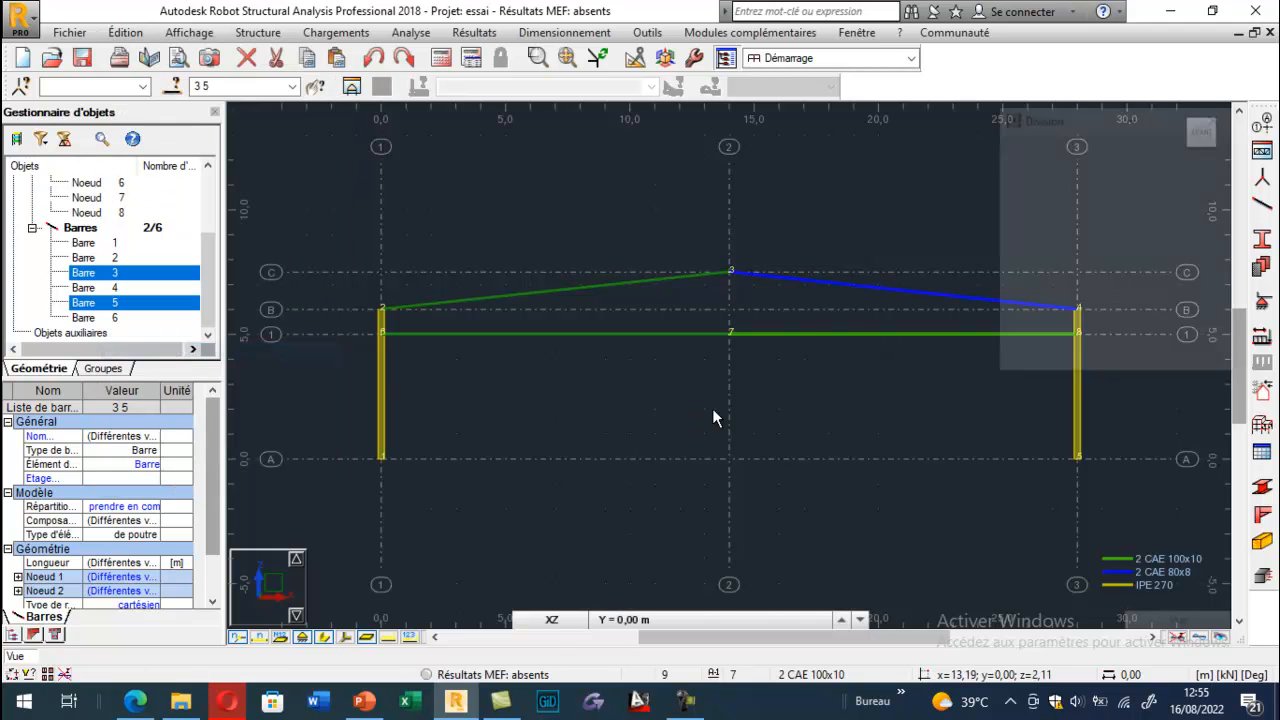
{"action": "left_click_drag", "start_coordinate": [1070, 298], "coordinate": [1022, 303]}
{"action": "type", "text": "6"}
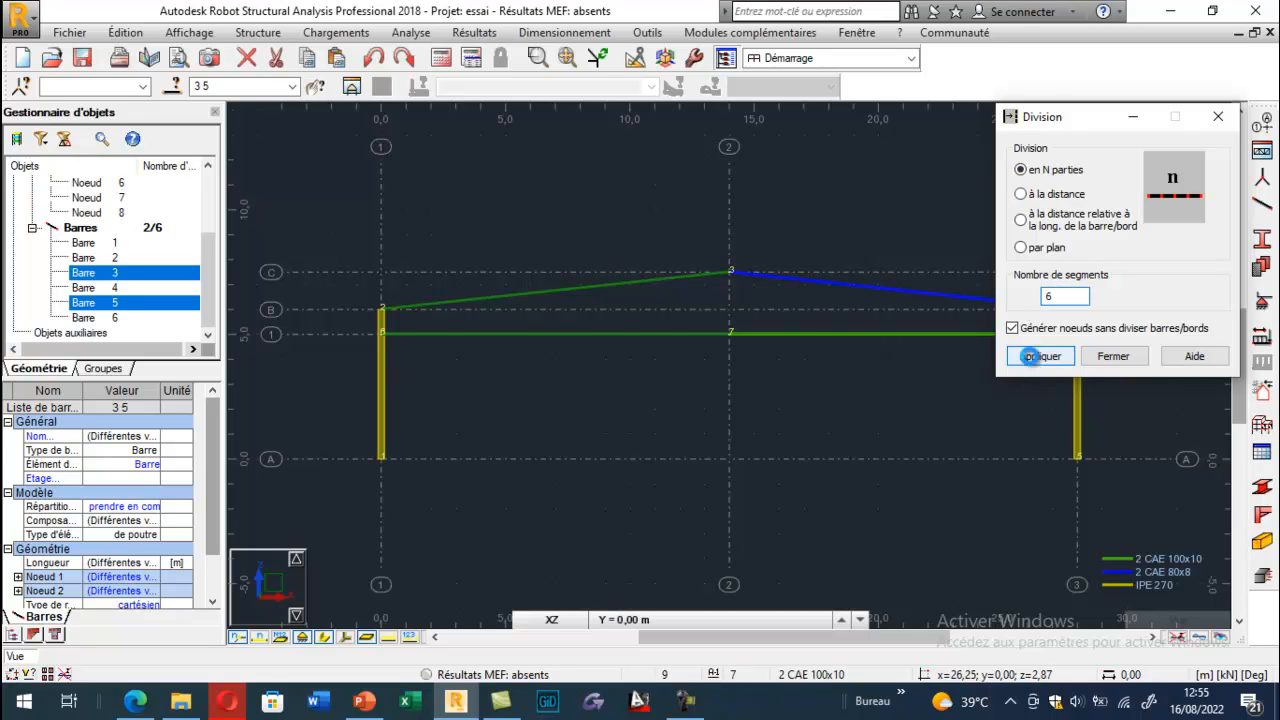
{"action": "left_click", "coordinate": [1035, 360]}
{"action": "left_click", "coordinate": [1113, 357]}
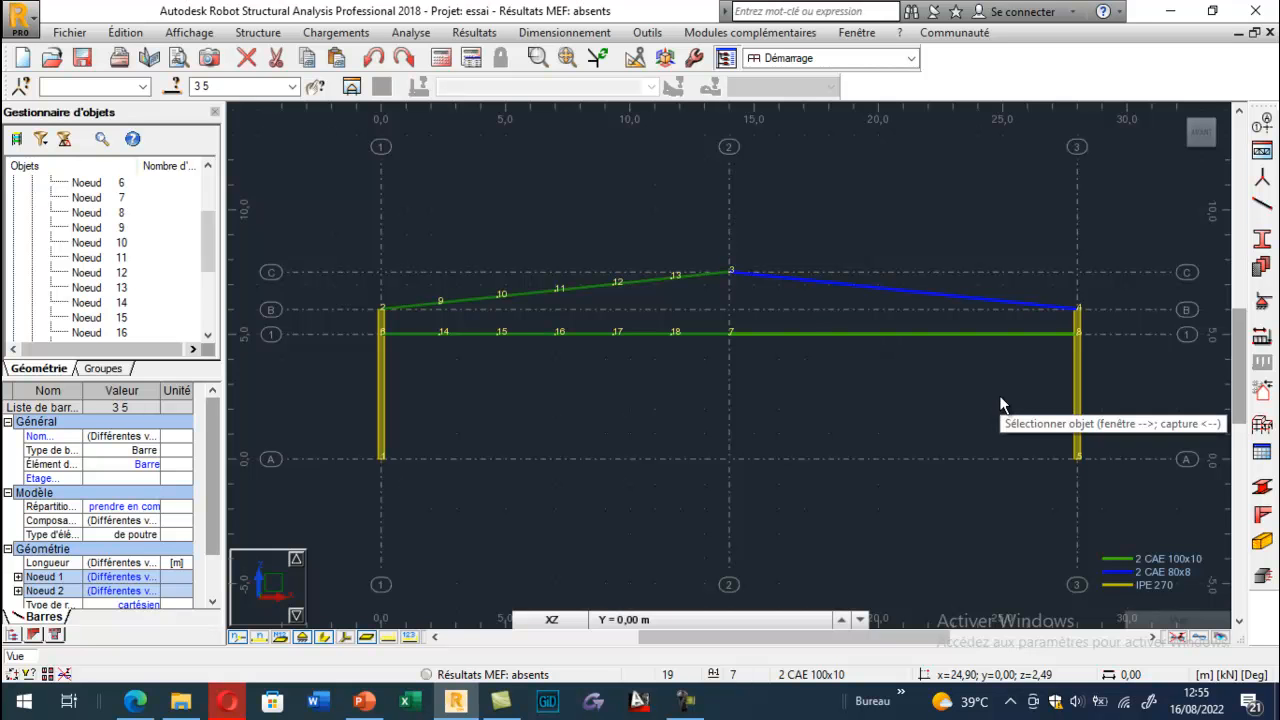
Check the post section in the PDF in Edge, and create 2 CAE 40x4 posts in Robot between nodes 9 and 14, 10 and 15, 11 and 16.
{"action": "left_click", "coordinate": [1264, 204]}
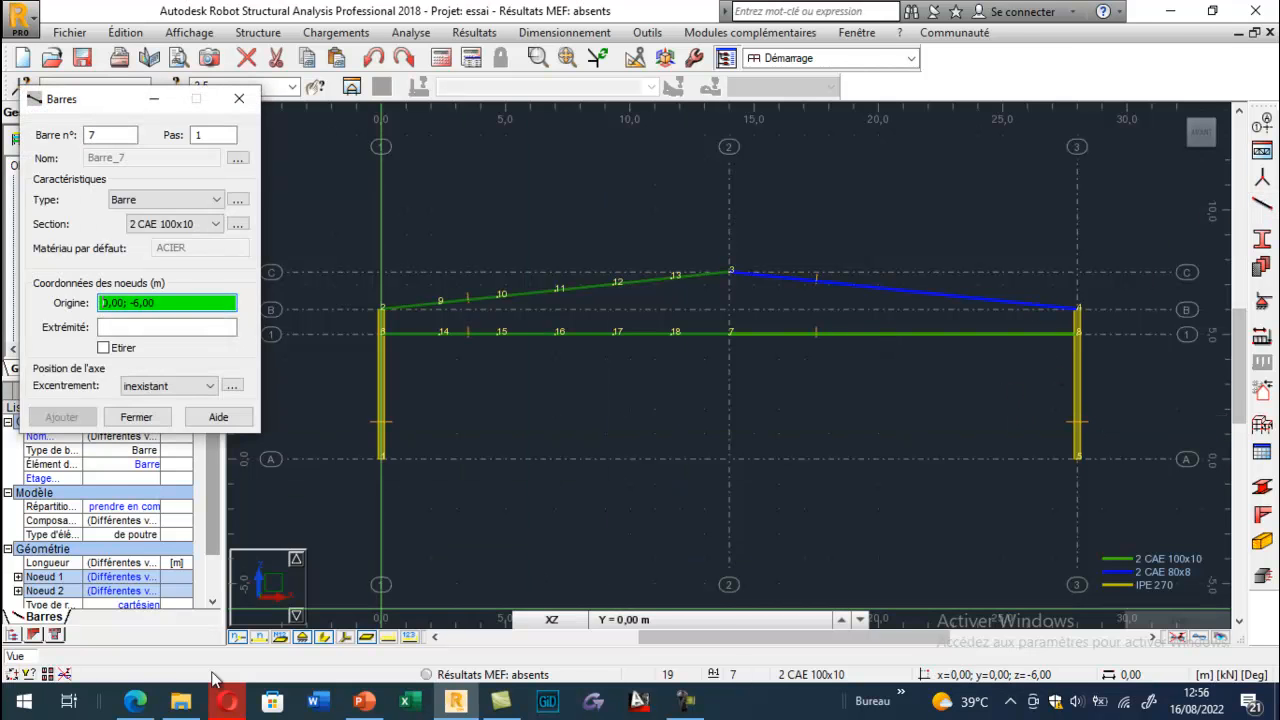
{"action": "left_click", "coordinate": [135, 702]}
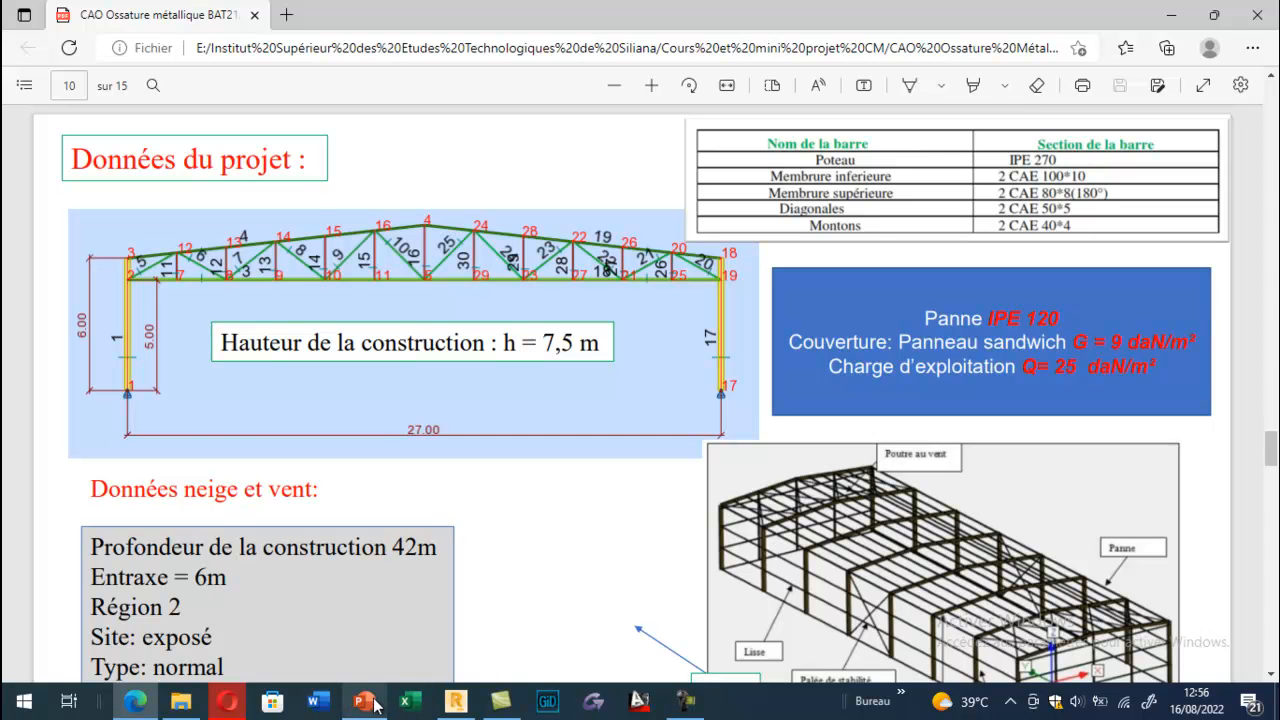
{"action": "left_click", "coordinate": [455, 700]}
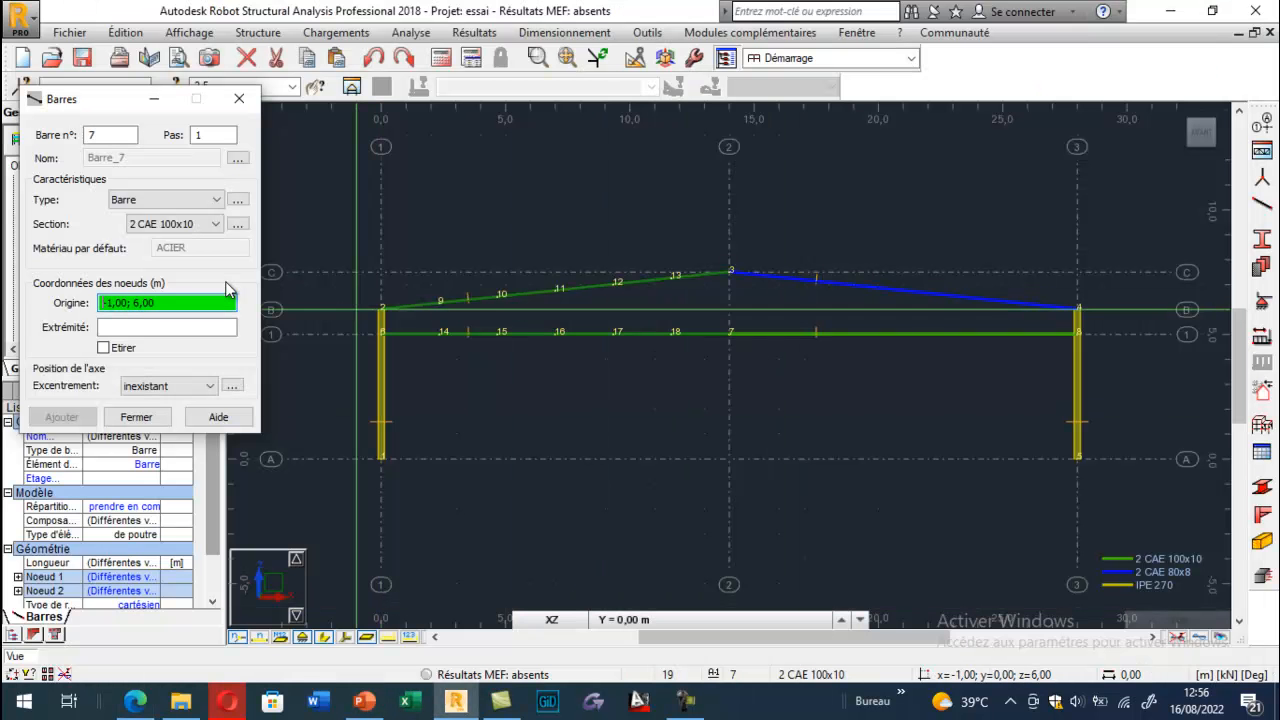
{"action": "left_click", "coordinate": [215, 224]}
{"action": "scroll", "coordinate": [170, 260], "scroll_direction": "up", "scroll_amount": 3}
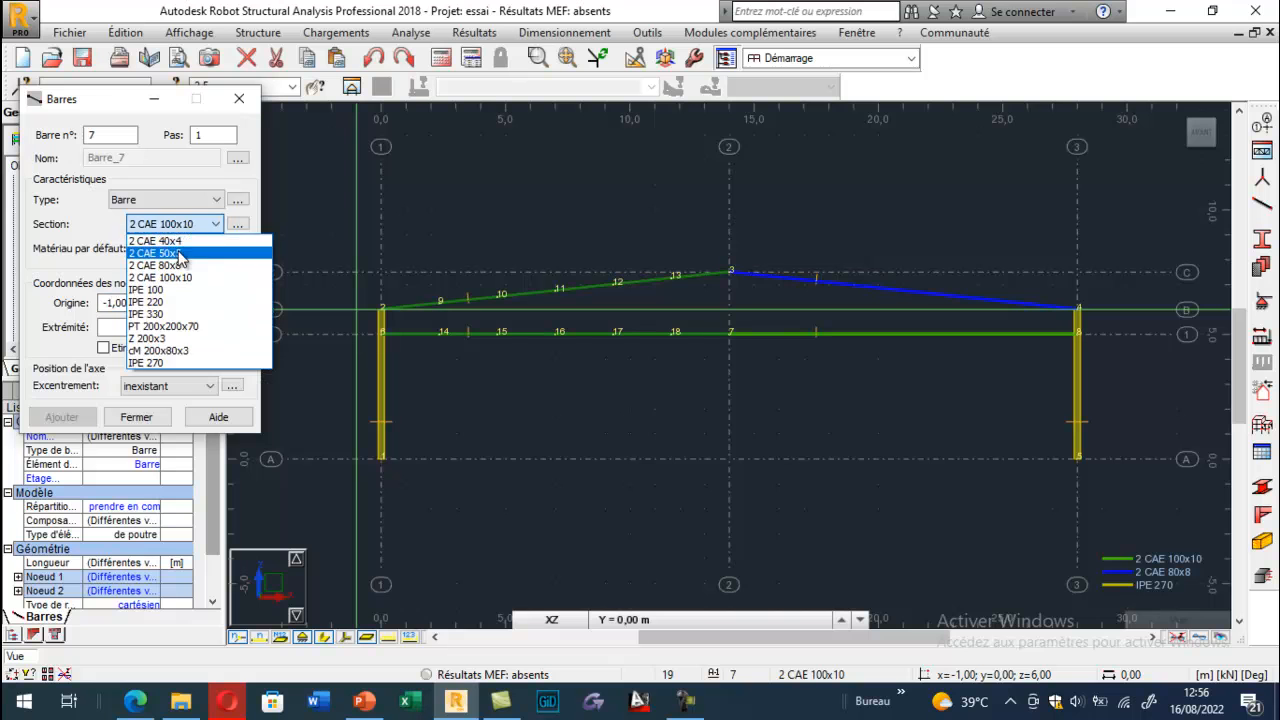
{"action": "left_click", "coordinate": [170, 243]}
{"action": "left_click", "coordinate": [440, 300]}
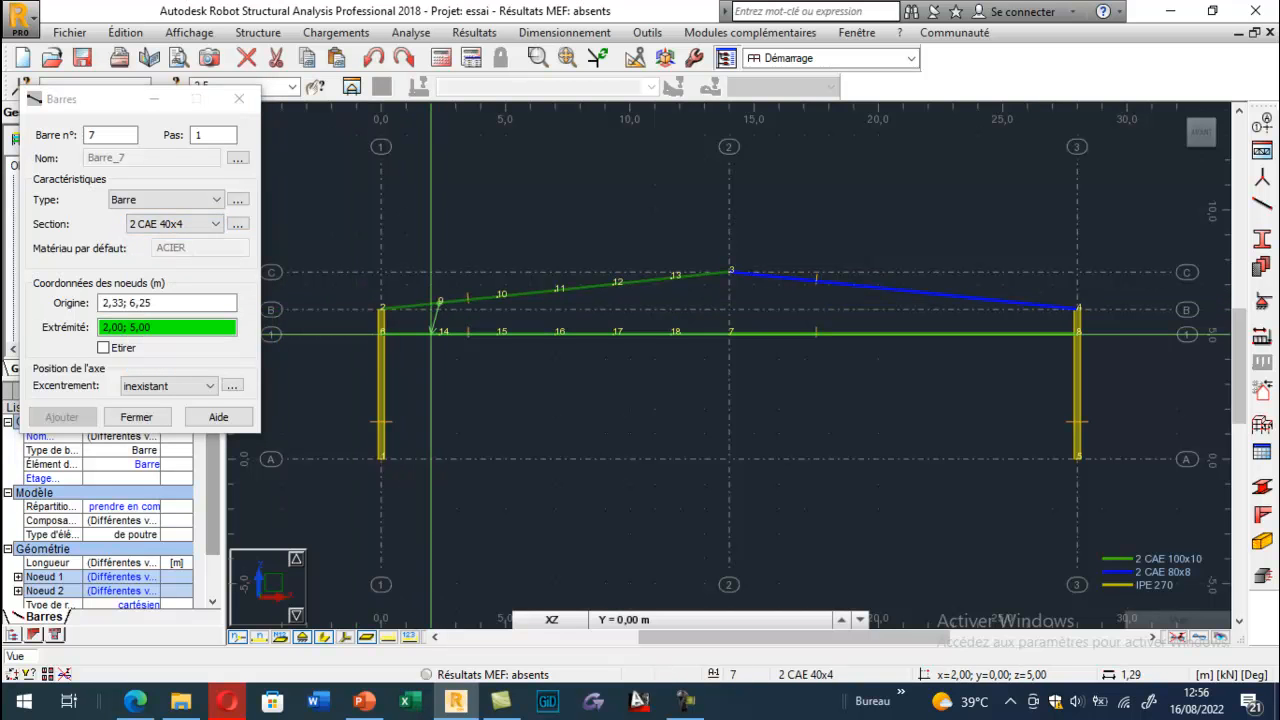
{"action": "left_click", "coordinate": [439, 333]}
{"action": "left_click", "coordinate": [439, 333]}
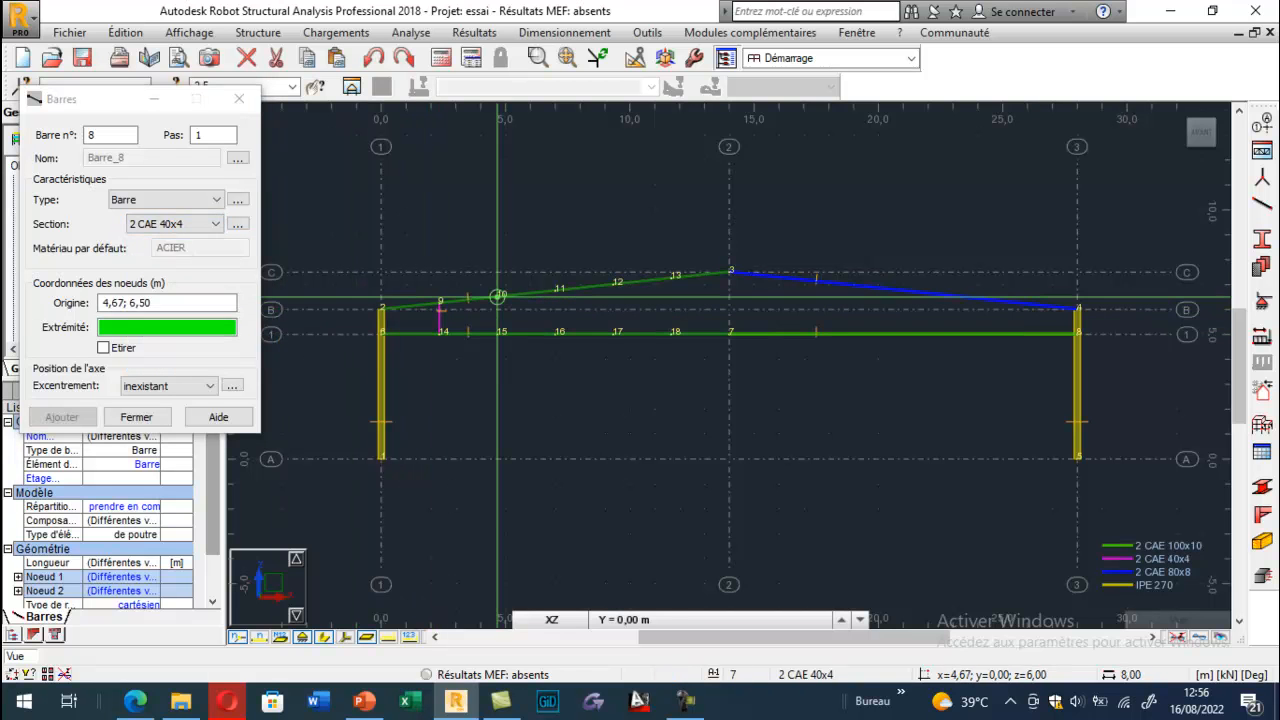
{"action": "left_click", "coordinate": [497, 333]}
{"action": "left_click", "coordinate": [559, 333]}
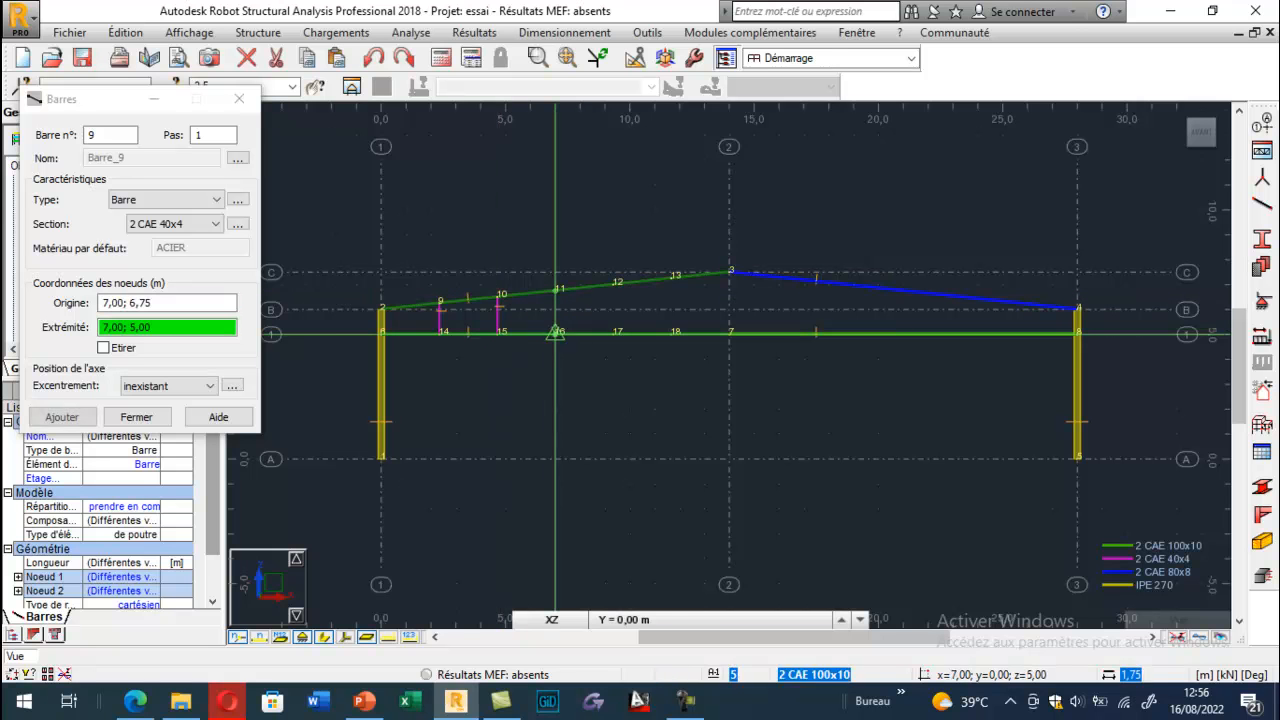
{"action": "left_click", "coordinate": [557, 290]}
Add the remaining 2 CAE 40x4 posts between nodes 12 and 17, 13 and 18, and at the ridge between 3 and 7.
{"action": "left_click", "coordinate": [614, 284]}
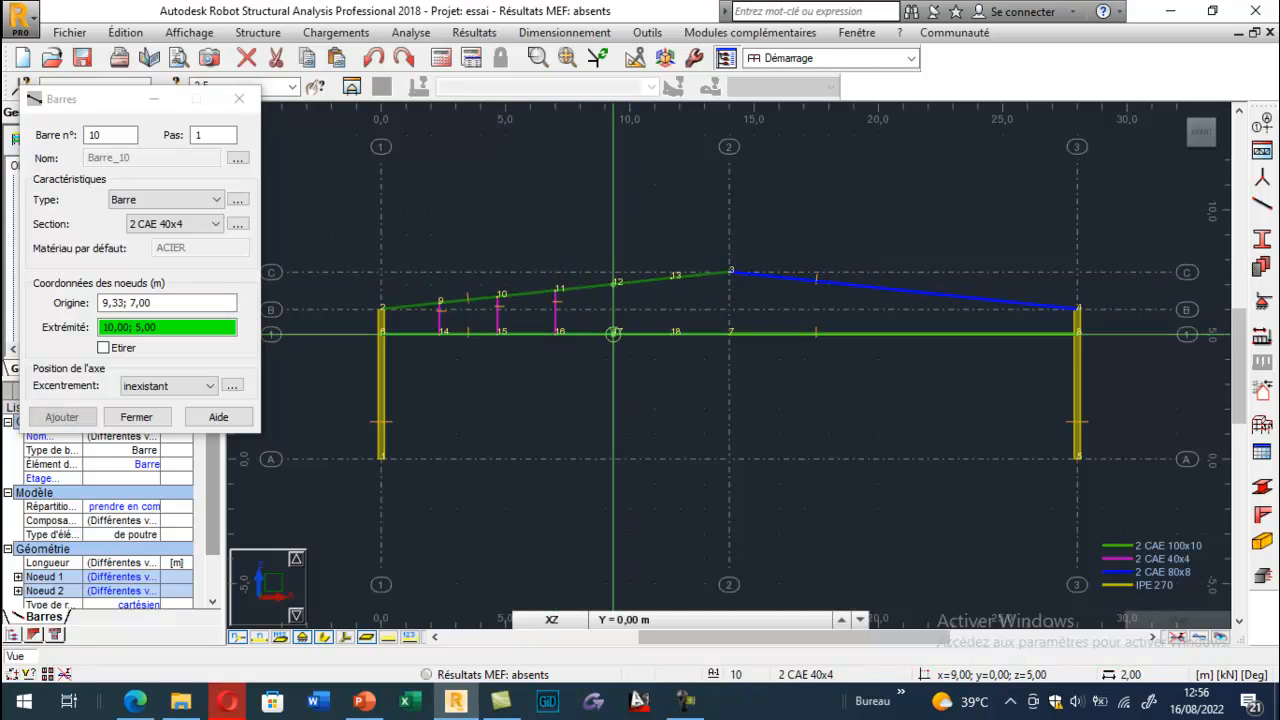
{"action": "left_click", "coordinate": [613, 333]}
{"action": "left_click", "coordinate": [671, 278]}
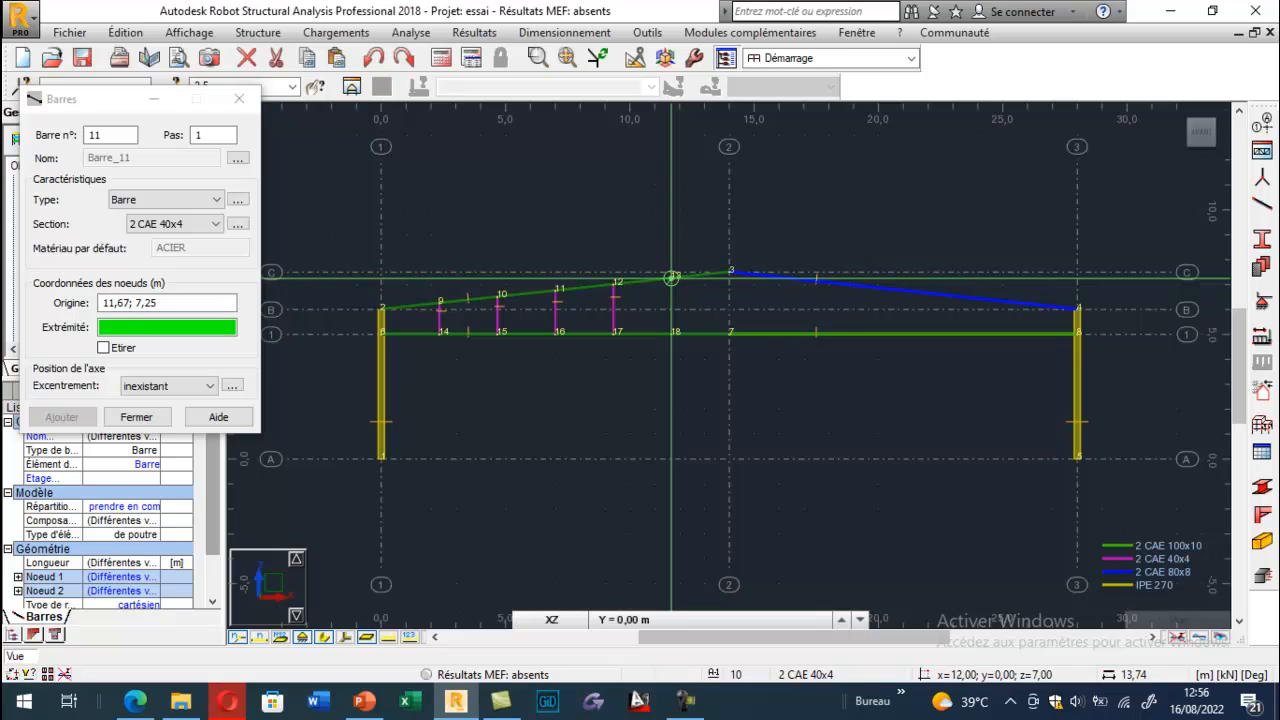
{"action": "left_click", "coordinate": [675, 331]}
{"action": "left_click", "coordinate": [729, 272]}
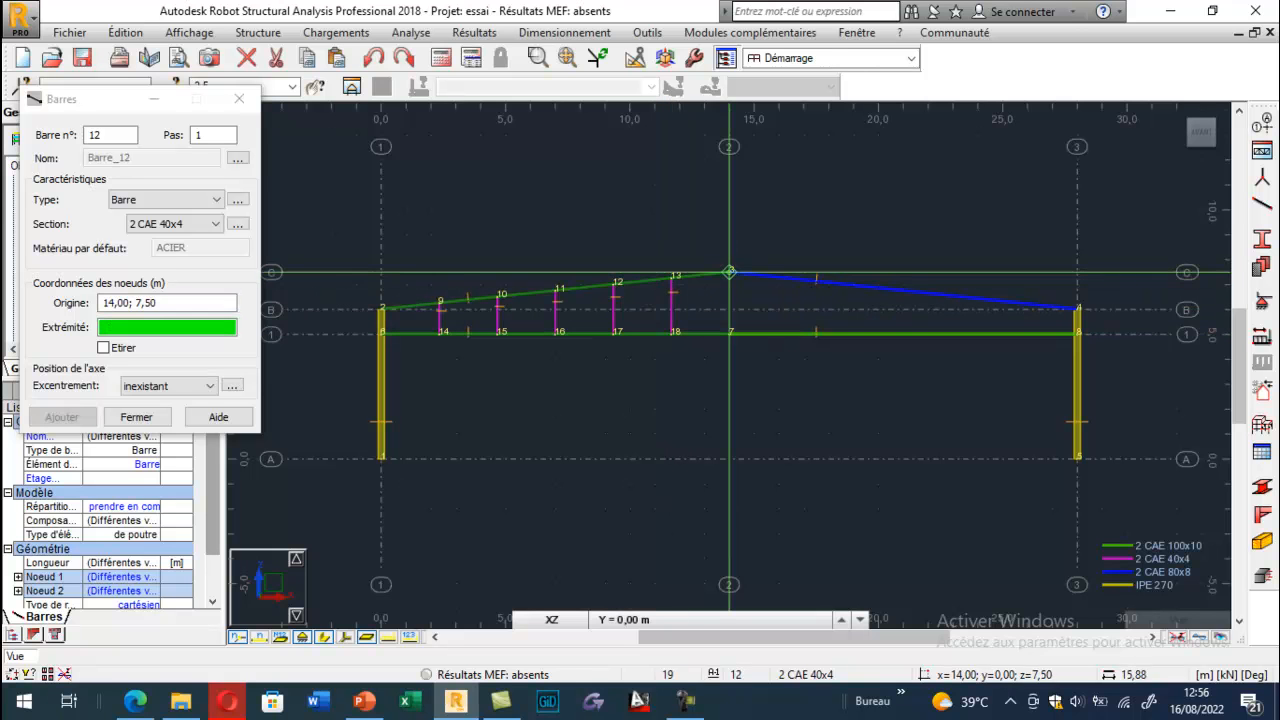
{"action": "left_click", "coordinate": [731, 331]}
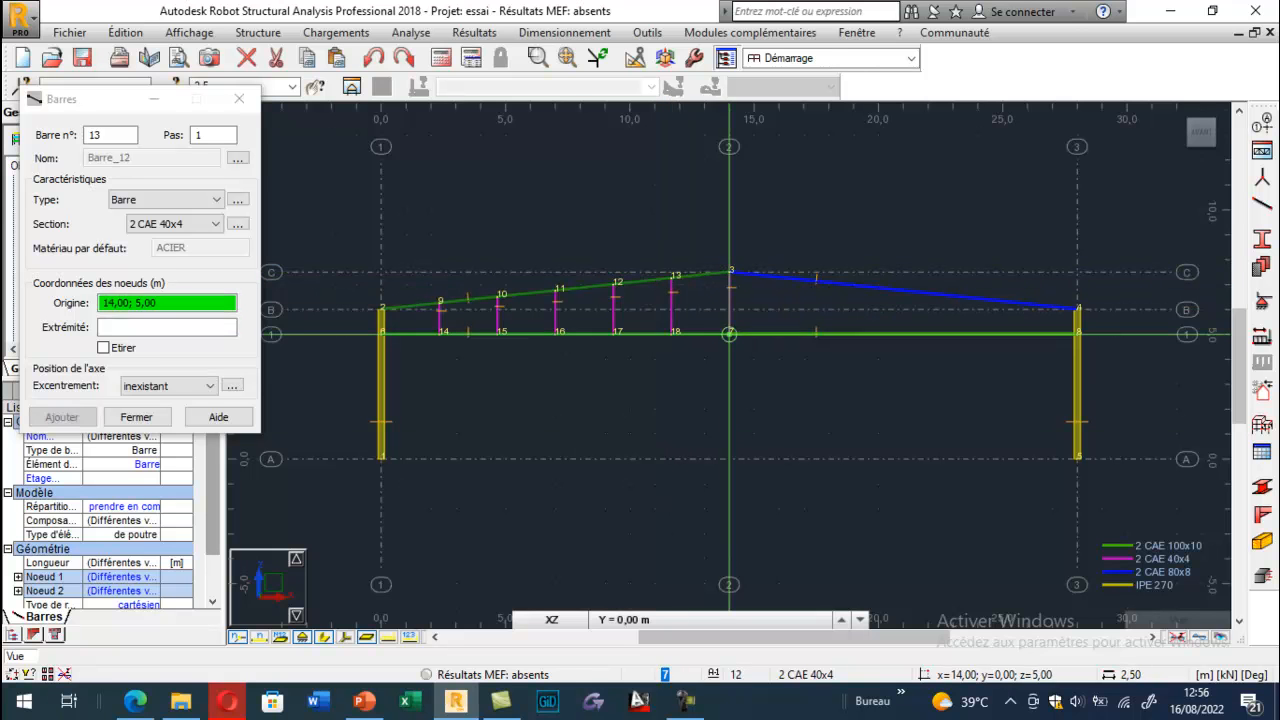
Check the diagonals in the PDF in Edge, and draw 2 CAE 50x5 diagonals in Robot from (0; 5) through nodes 9, 15, 11, 17, 13 to 7.
{"action": "left_click", "coordinate": [215, 224]}
{"action": "left_click", "coordinate": [160, 251]}
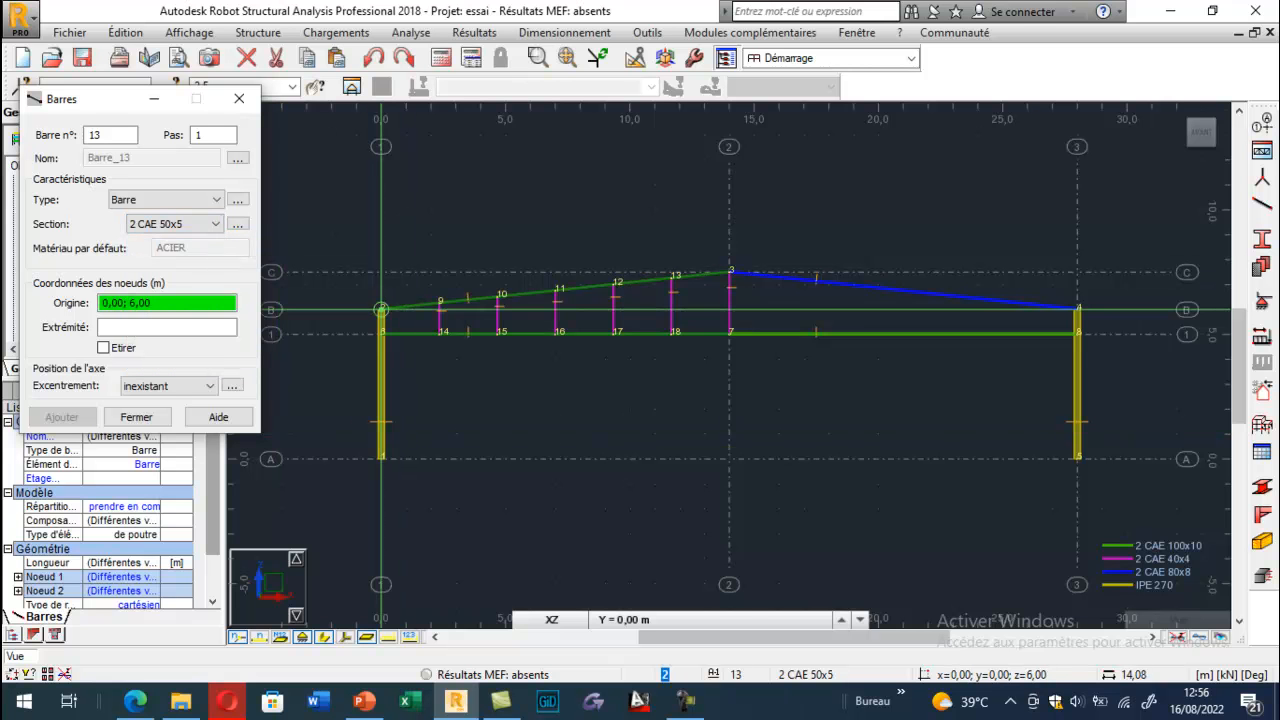
{"action": "left_click", "coordinate": [136, 704]}
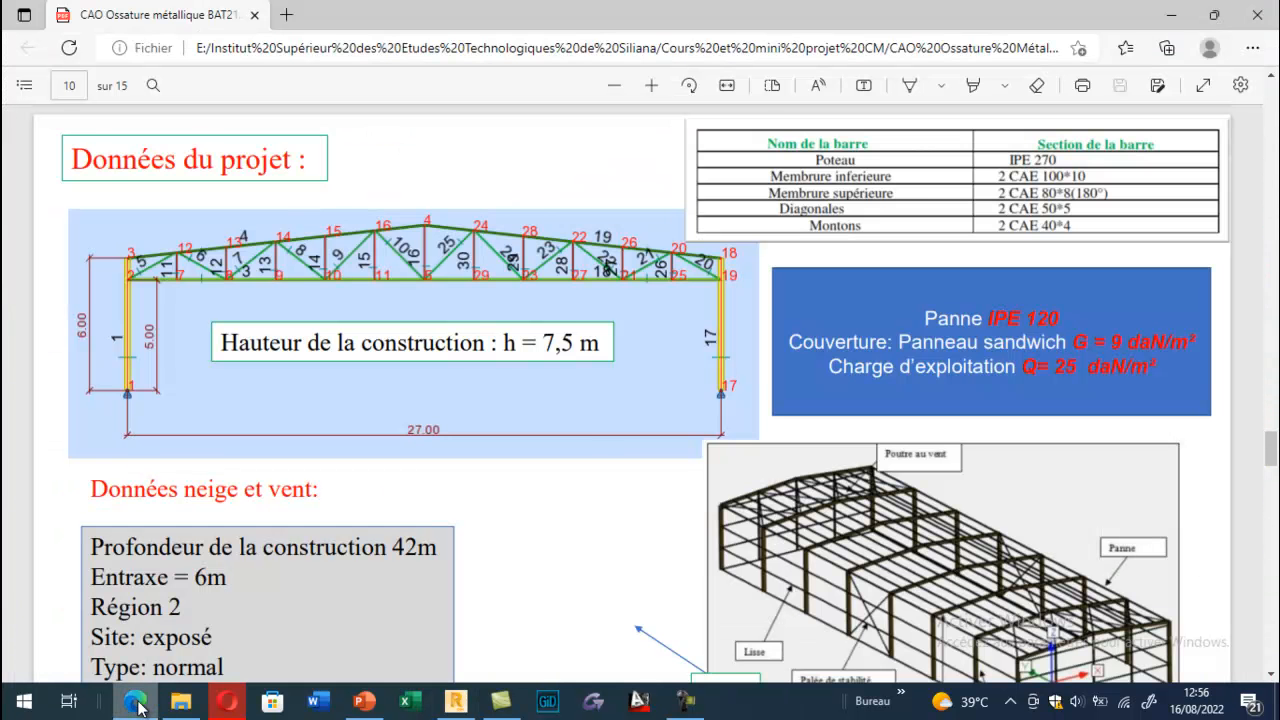
{"action": "left_click", "coordinate": [136, 704]}
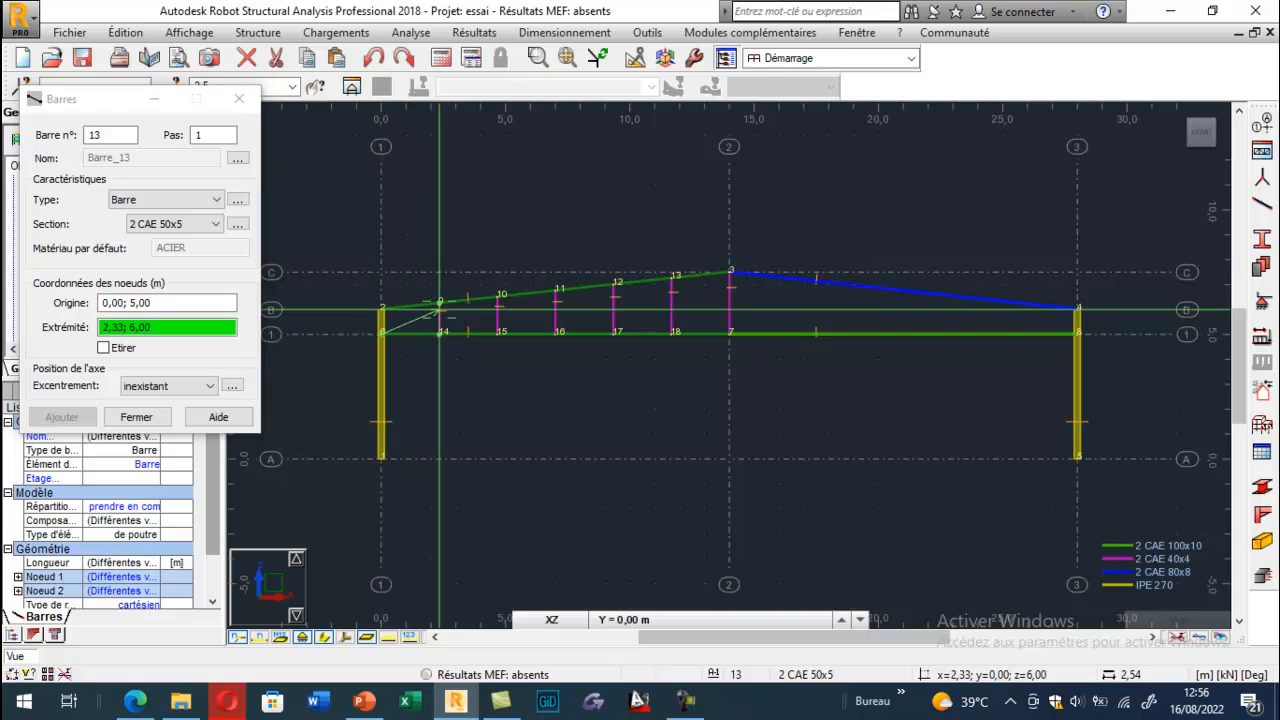
{"action": "left_click", "coordinate": [440, 301]}
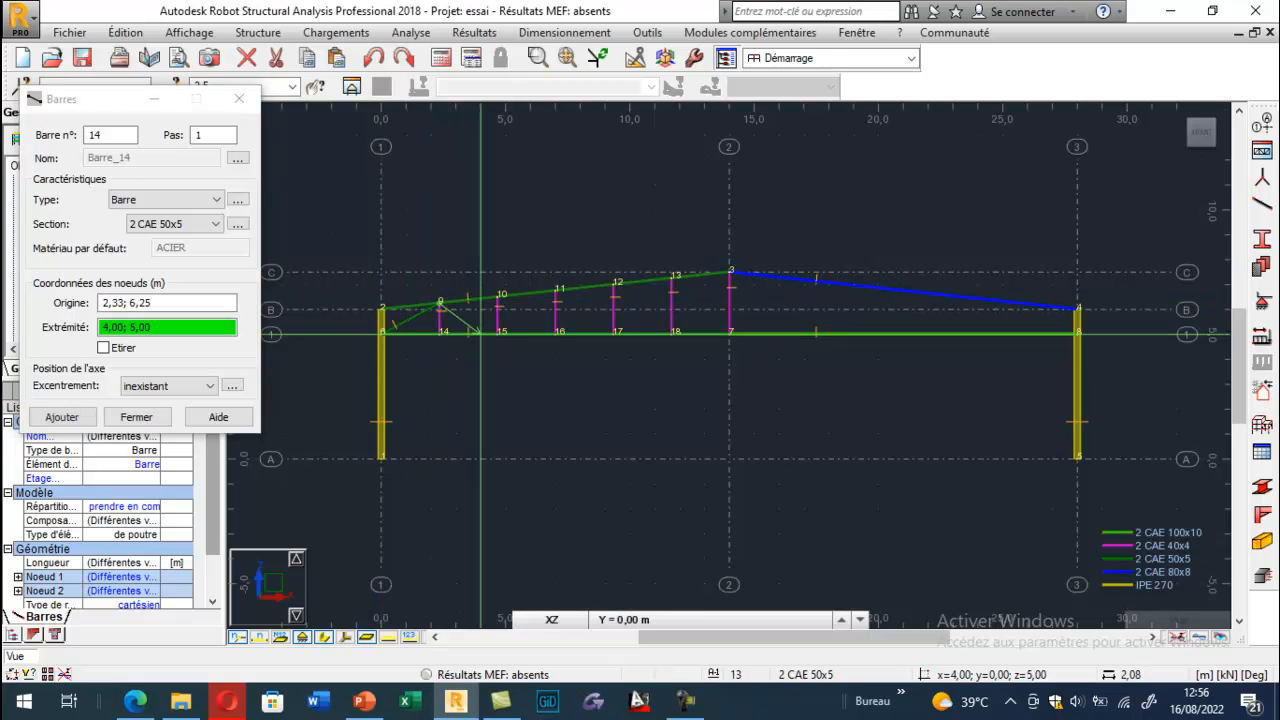
{"action": "left_click", "coordinate": [497, 332]}
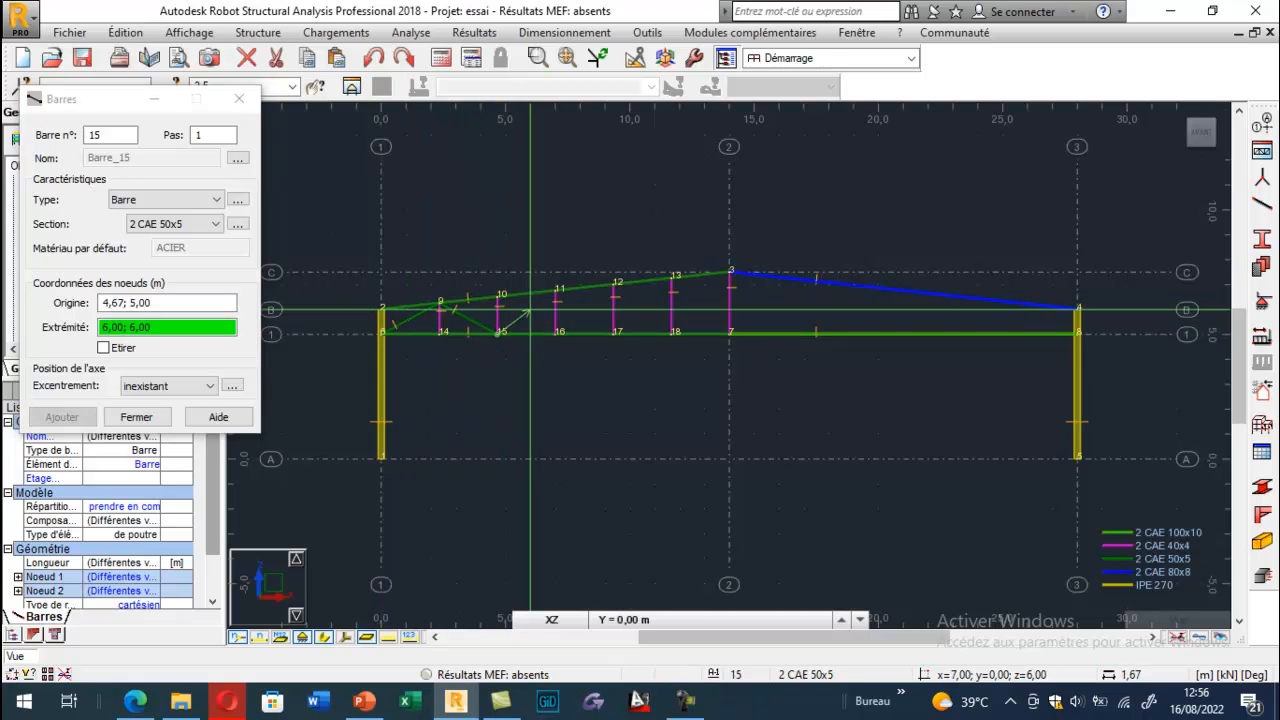
{"action": "left_click", "coordinate": [558, 289]}
{"action": "left_click", "coordinate": [613, 332]}
{"action": "left_click", "coordinate": [672, 277]}
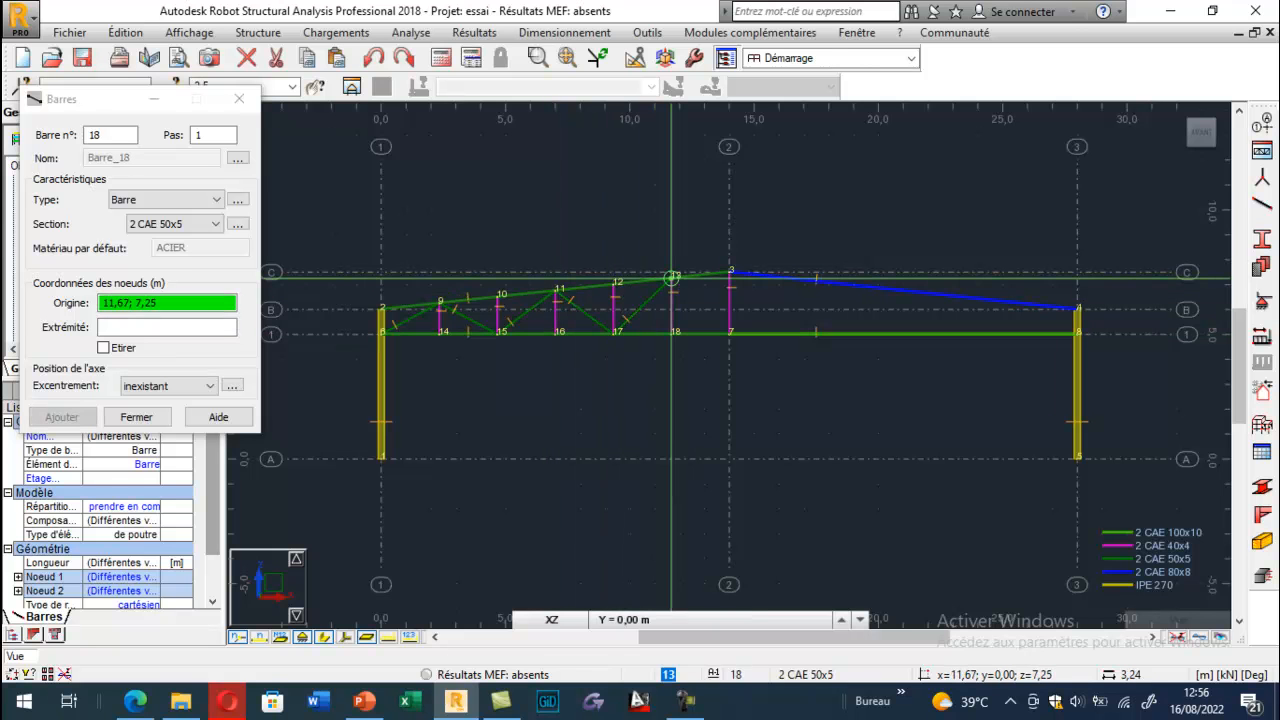
{"action": "left_click", "coordinate": [730, 332]}
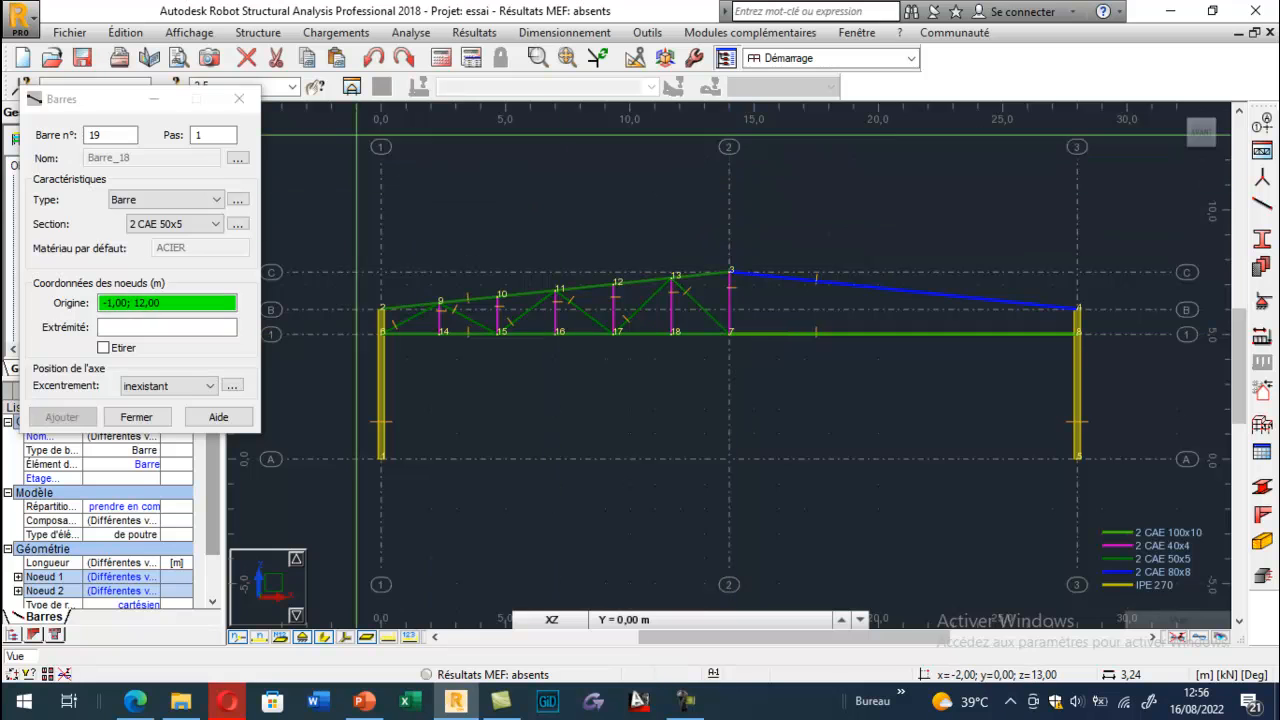
{"action": "left_click", "coordinate": [239, 99]}
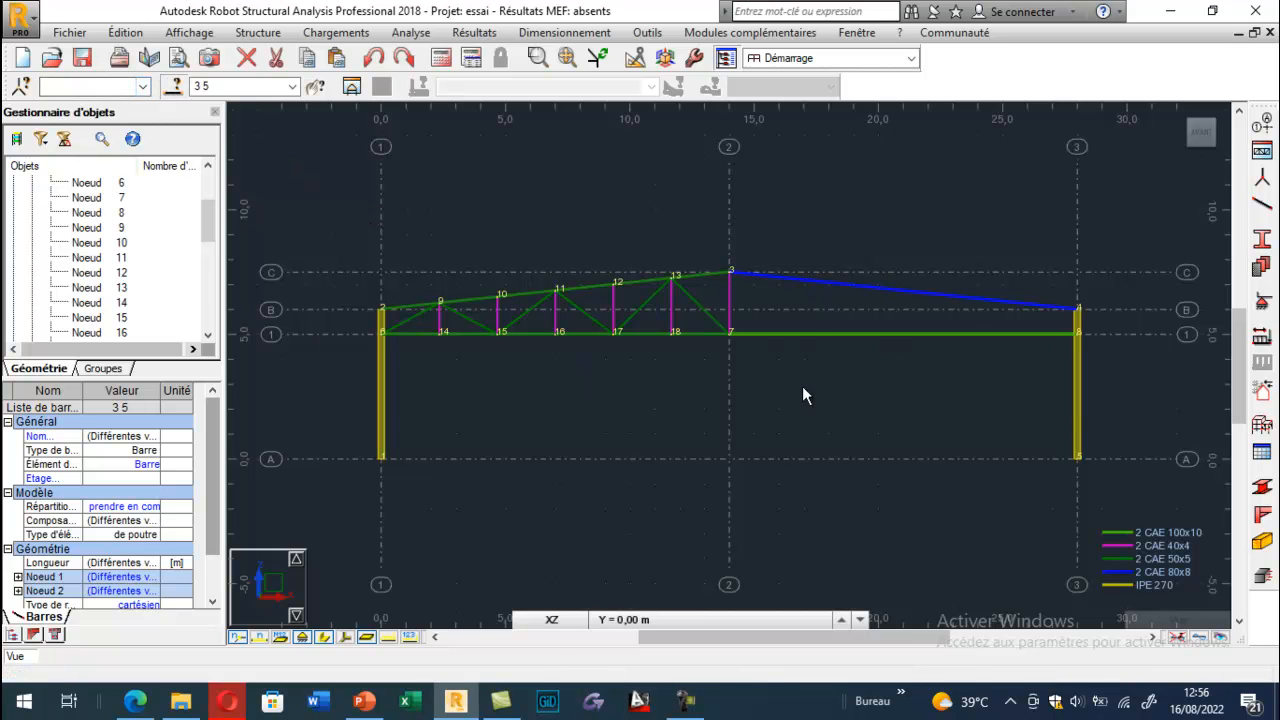
Select all bars with the 2 CAE 40x4 and 2 CAE 50x5 sections by attribute.
{"action": "left_click", "coordinate": [1145, 298]}
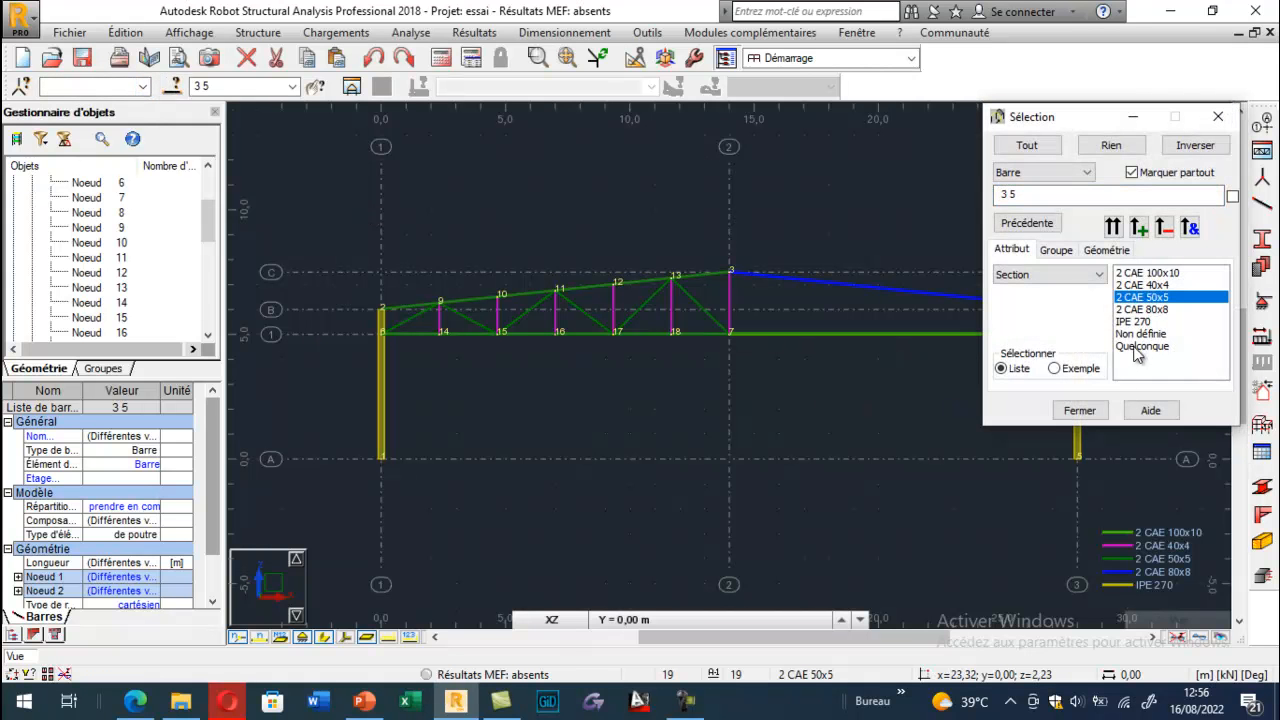
{"action": "left_click", "coordinate": [1142, 286], "text": "ctrl"}
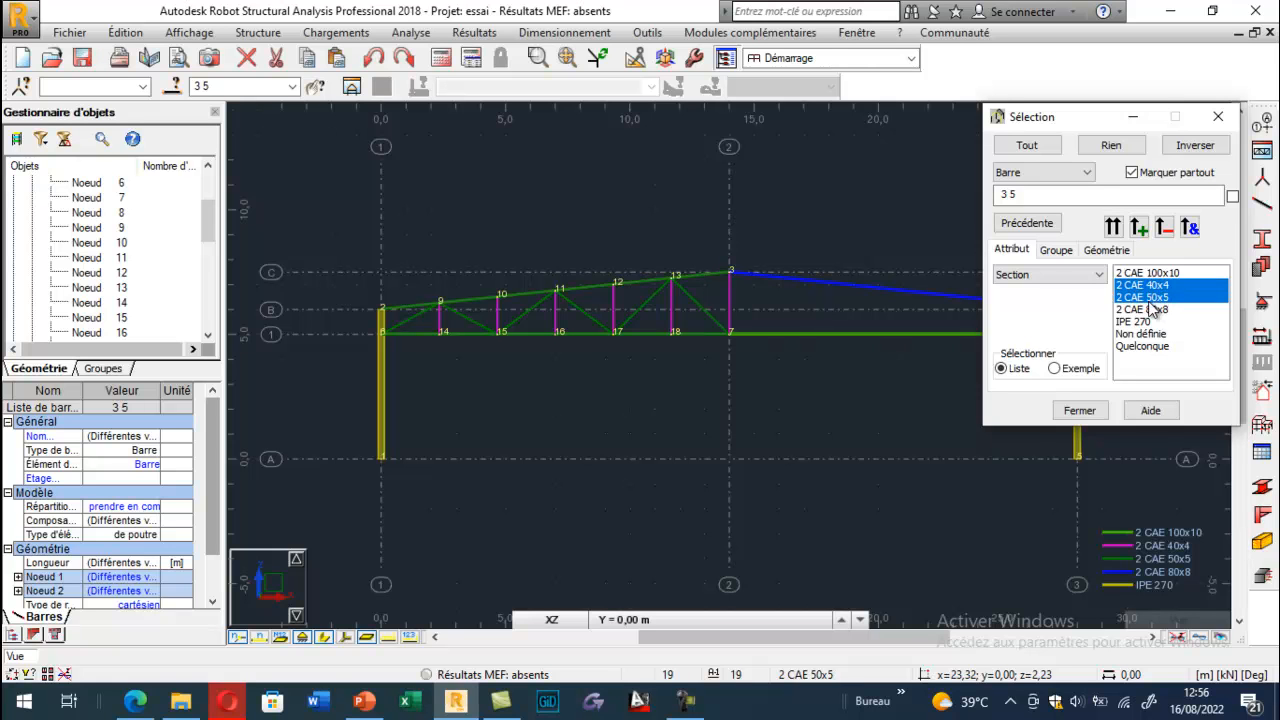
{"action": "left_click", "coordinate": [1114, 228]}
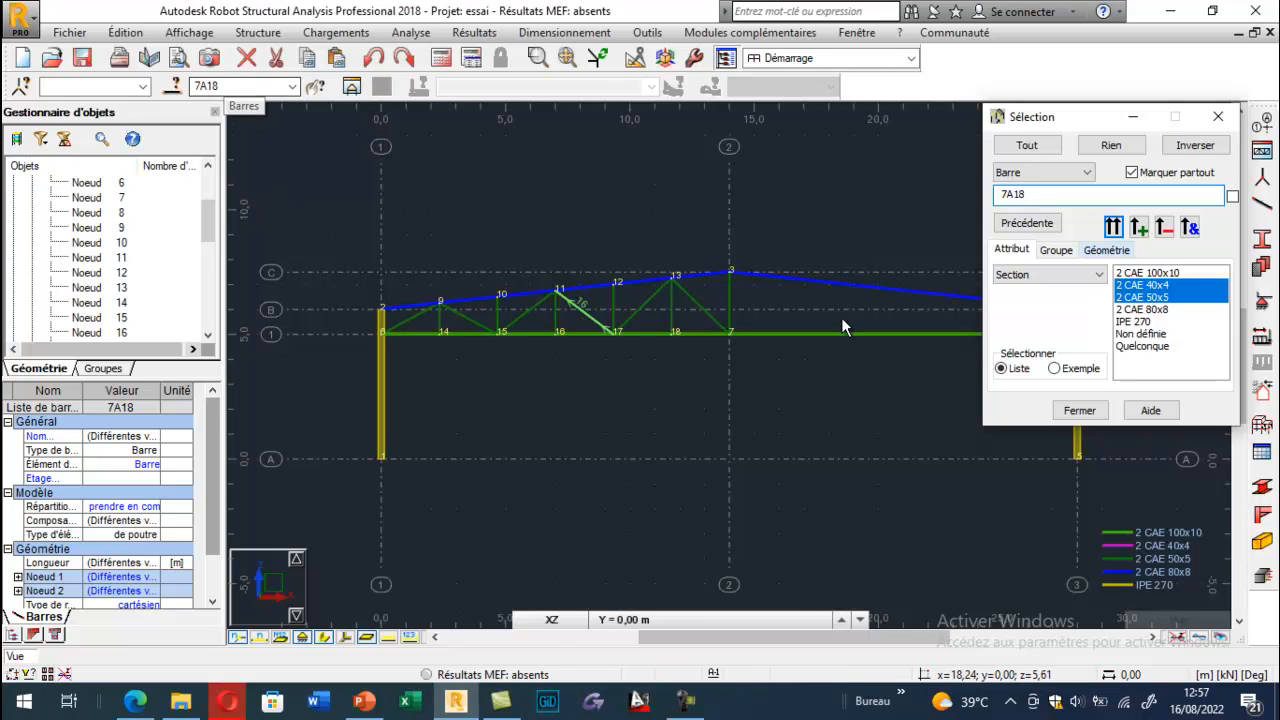
{"action": "left_click", "coordinate": [1218, 116]}
Copy the selected posts and diagonals to the other half of the truss with a vertical mirror about the plane at 14 m.
{"action": "left_click", "coordinate": [125, 33]}
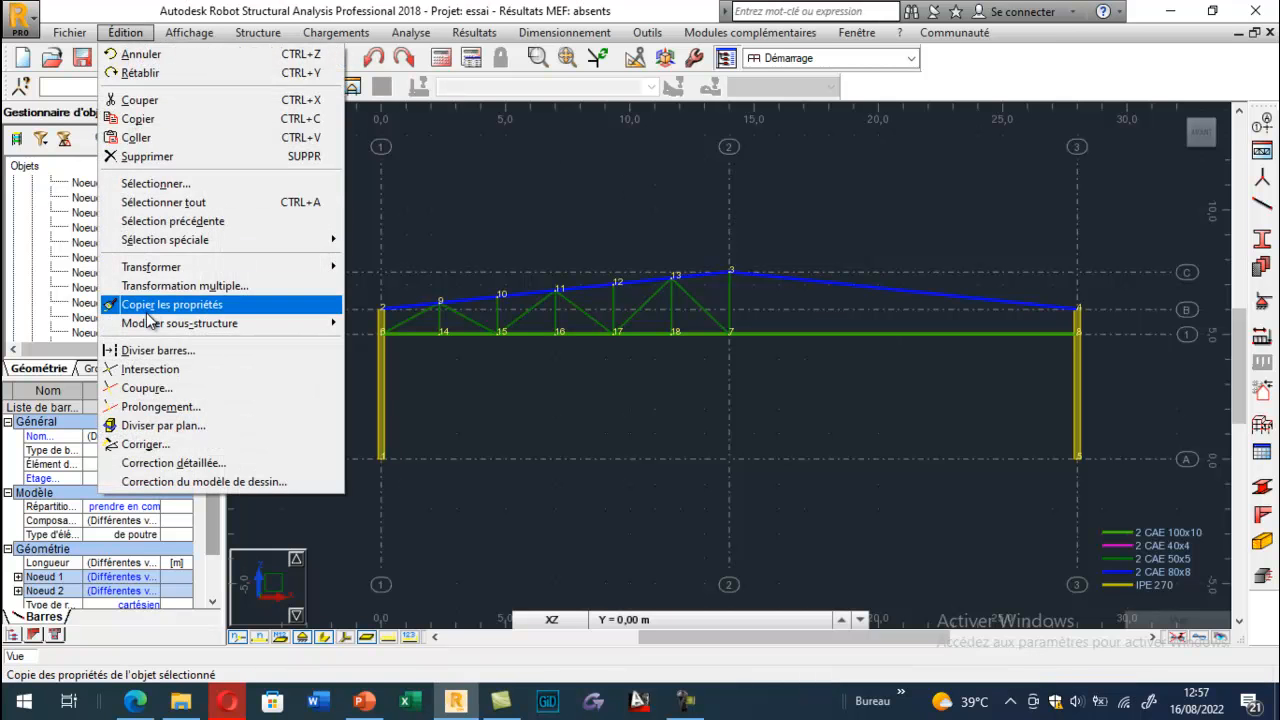
{"action": "mouse_move", "coordinate": [155, 267]}
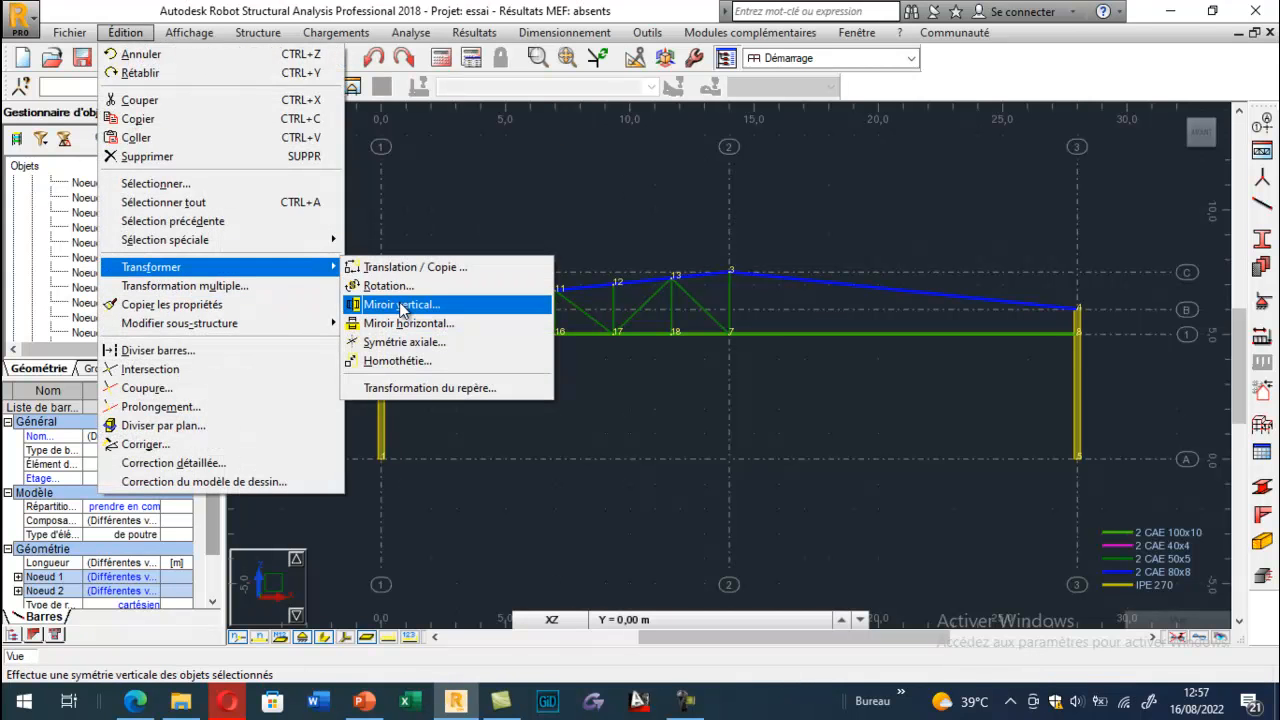
{"action": "left_click", "coordinate": [410, 304]}
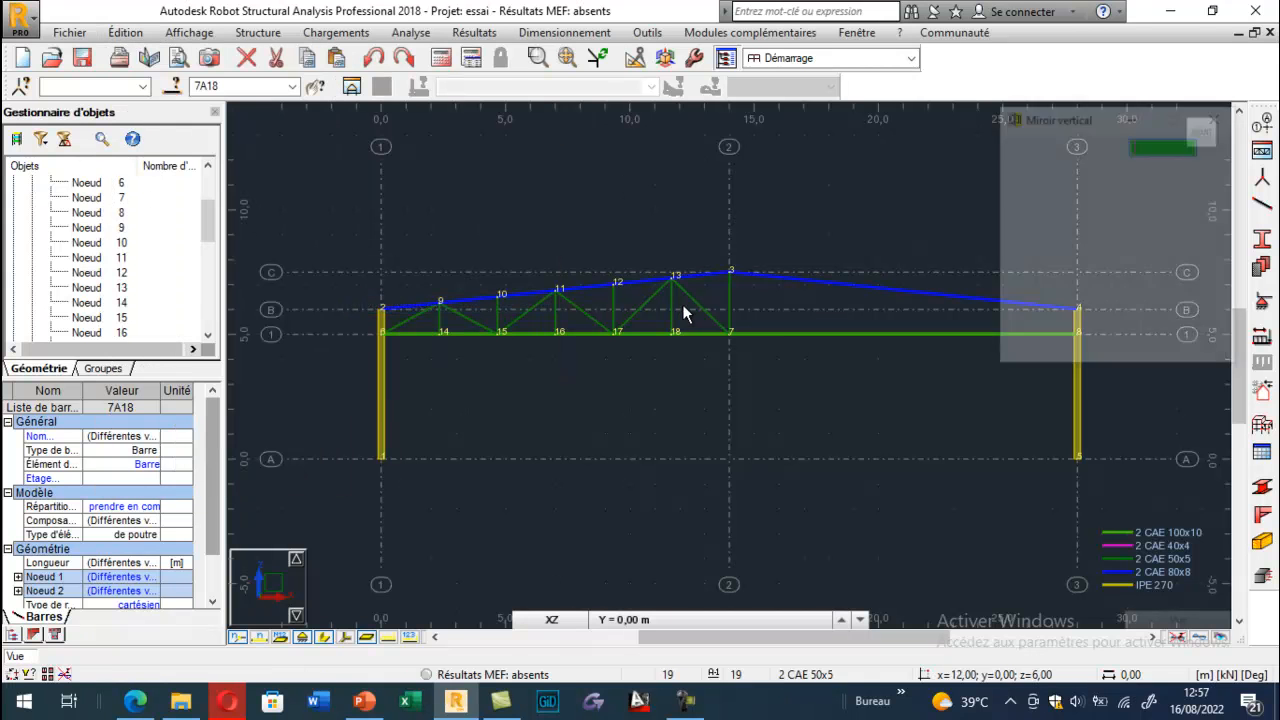
{"action": "left_click", "coordinate": [731, 279]}
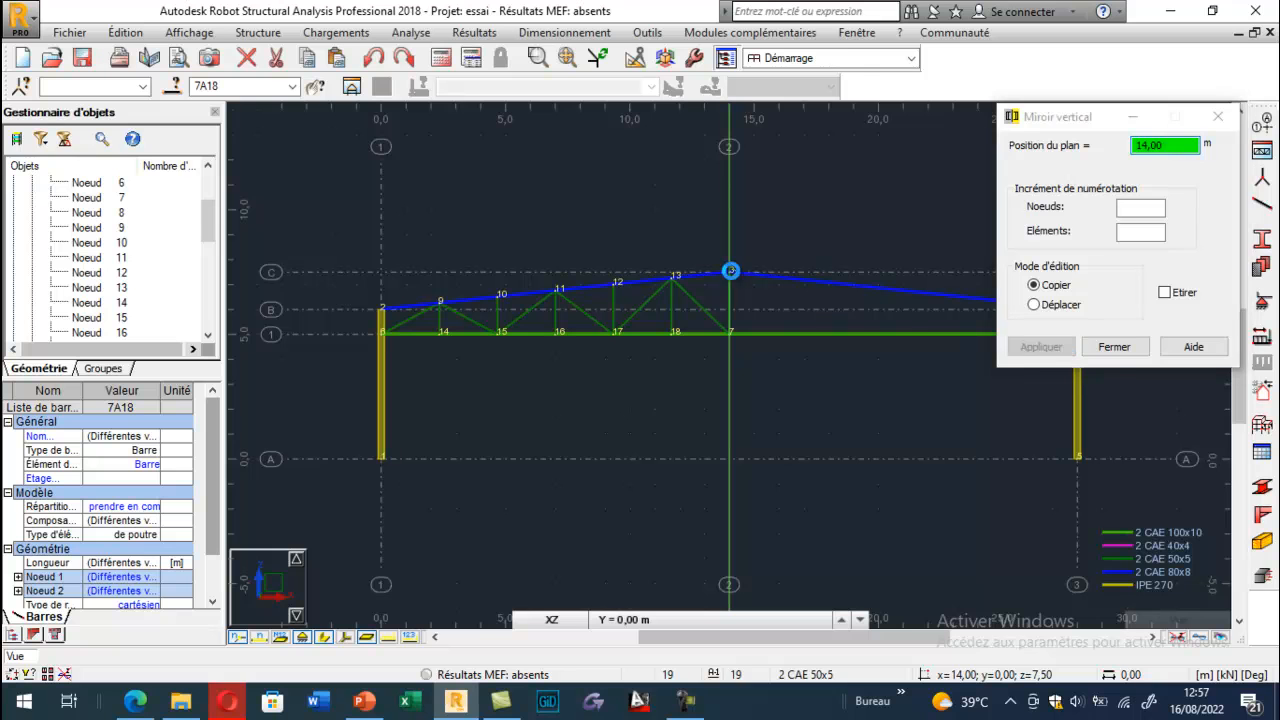
{"action": "left_click", "coordinate": [1114, 345]}
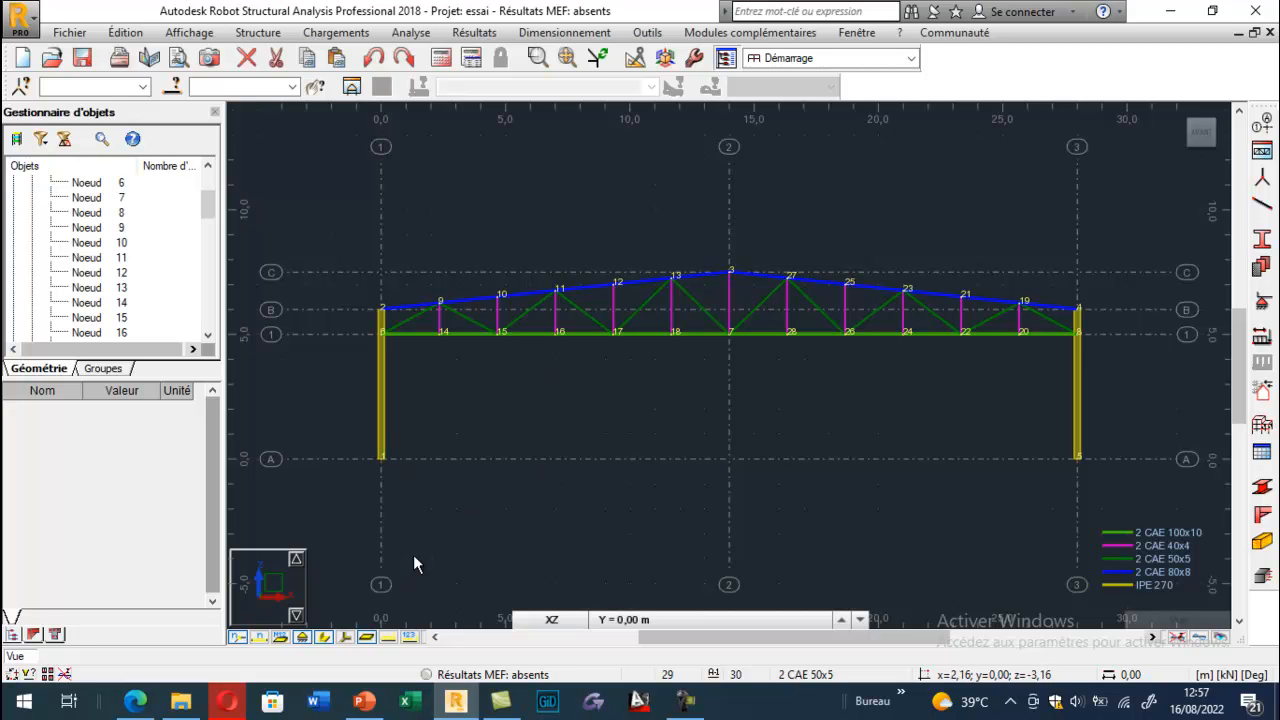
Check the supports in the PDF in Edge, and assign Rotule supports to column base nodes 1 and 5 in Robot.
{"action": "left_click", "coordinate": [135, 700]}
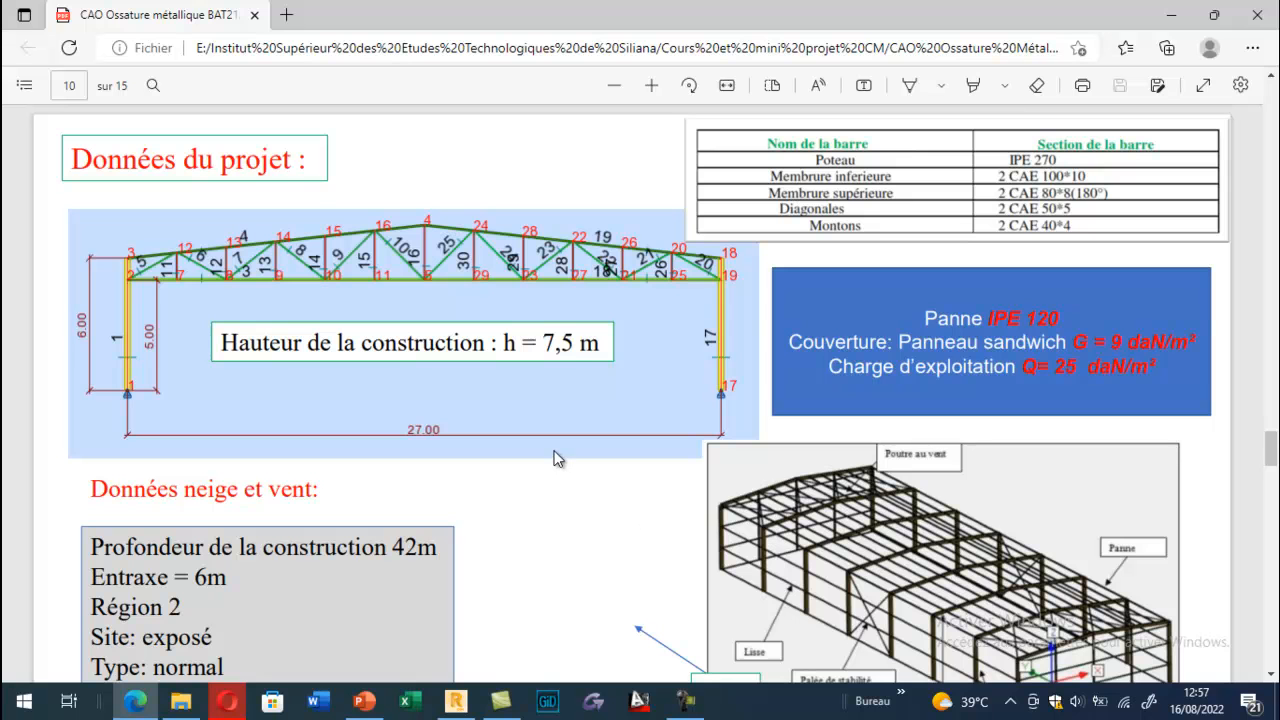
{"action": "left_click", "coordinate": [455, 700]}
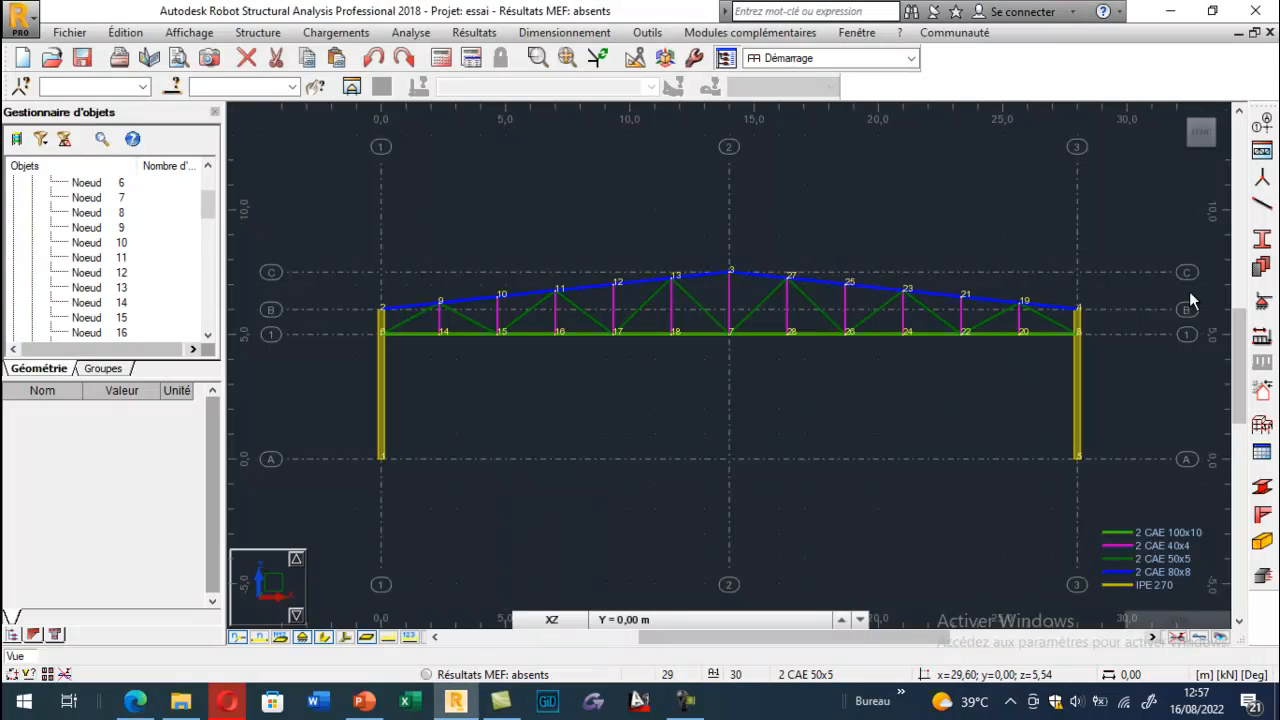
{"action": "left_click", "coordinate": [1265, 302]}
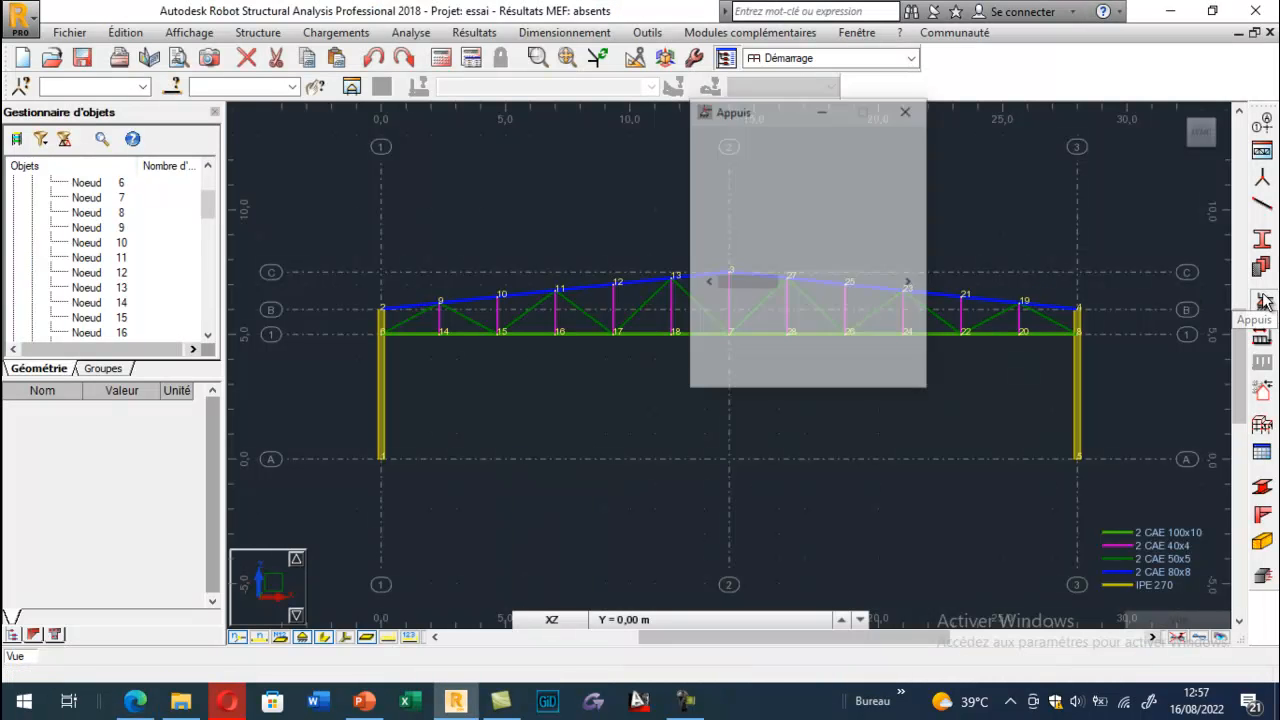
{"action": "left_click_drag", "start_coordinate": [752, 284], "coordinate": [812, 290]}
{"action": "left_click", "coordinate": [748, 236]}
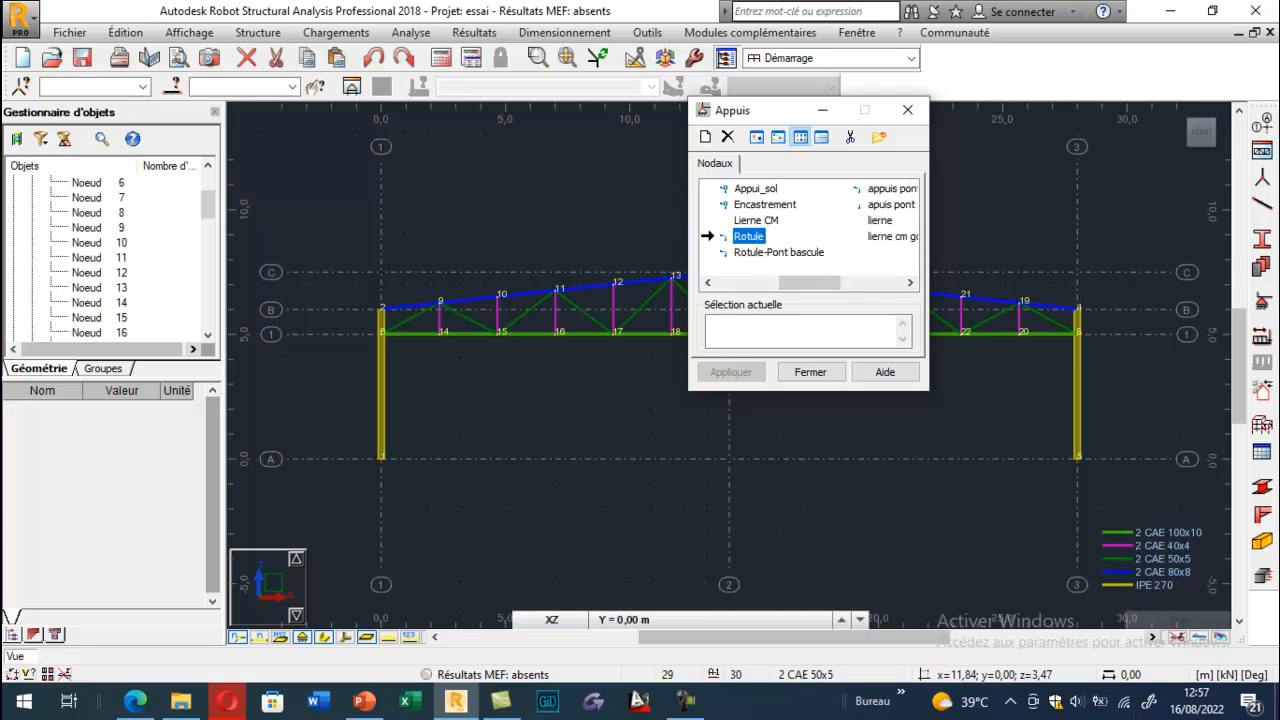
{"action": "left_click", "coordinate": [740, 330]}
{"action": "left_click_drag", "start_coordinate": [358, 426], "coordinate": [411, 472]}
{"action": "left_click_drag", "start_coordinate": [1060, 432], "coordinate": [1113, 484], "text": "ctrl"}
{"action": "left_click", "coordinate": [740, 373]}
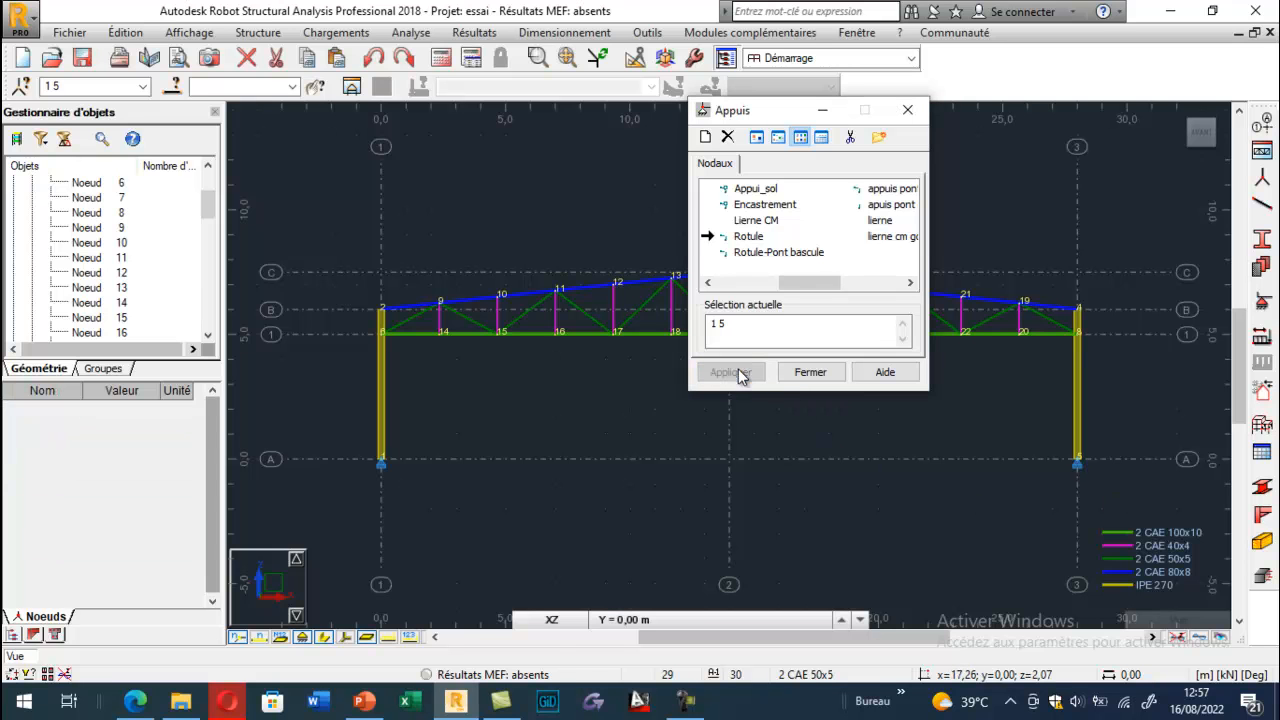
{"action": "left_click", "coordinate": [795, 378]}
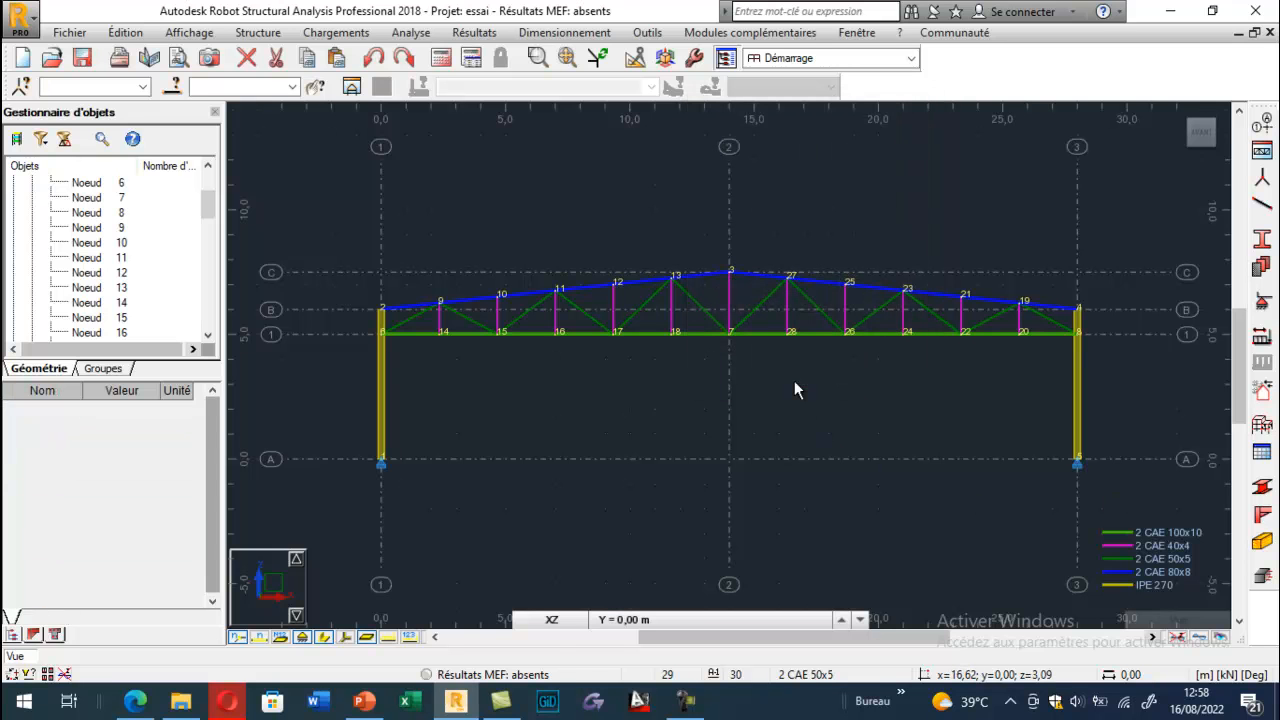